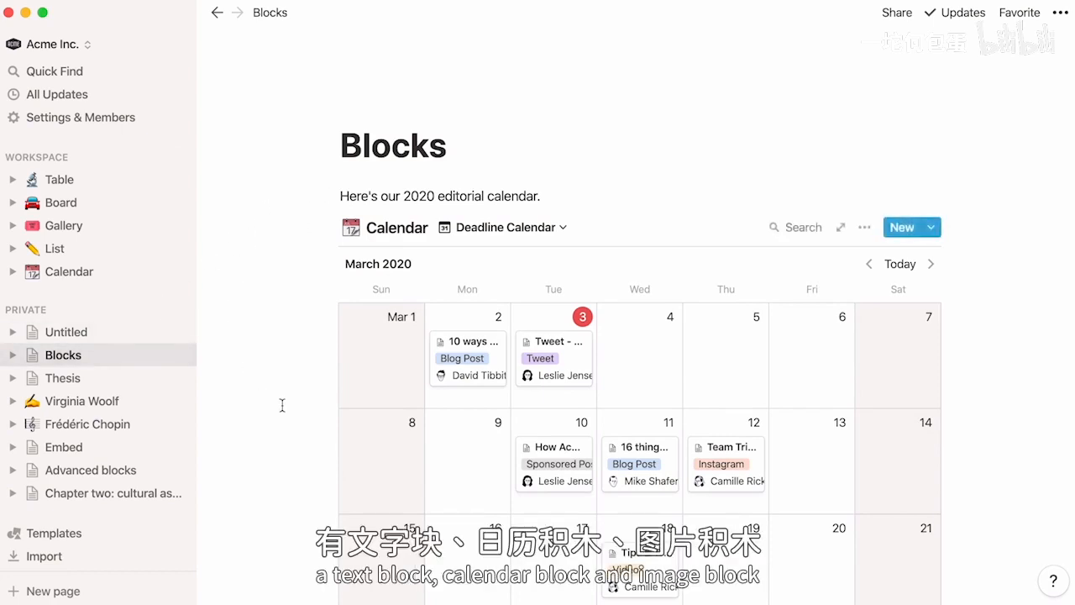
- Look through the Blocks page, from the editorial calendar to the image below it and back to the beginning
{"action": "scroll", "coordinate": [283, 404], "scroll_direction": "down", "scroll_amount": 5}
{"action": "scroll", "coordinate": [283, 404], "scroll_direction": "down", "scroll_amount": 7}
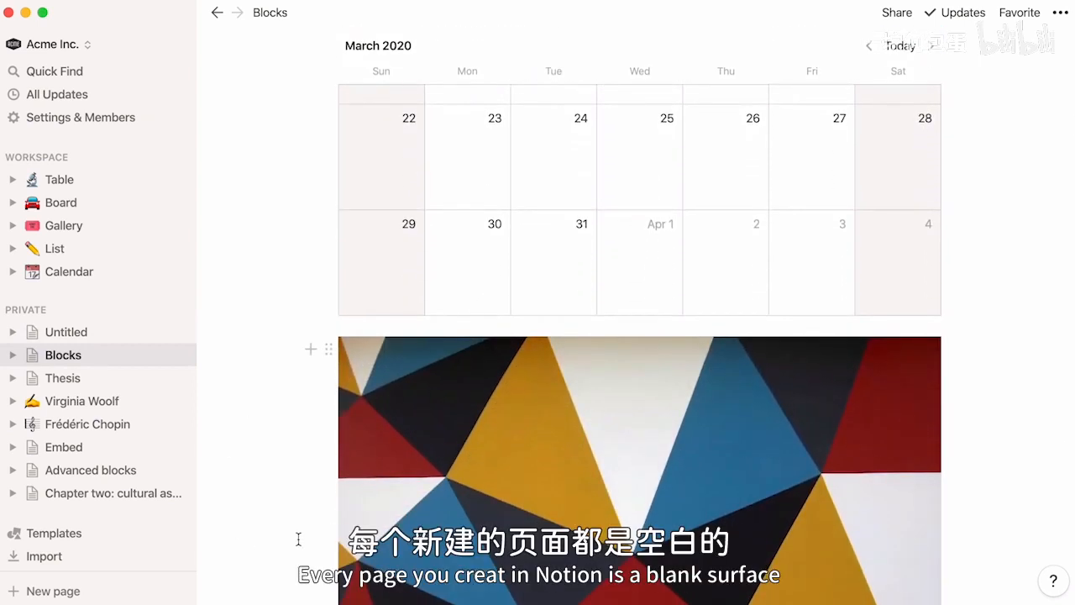
{"action": "scroll", "coordinate": [298, 539], "scroll_direction": "up", "scroll_amount": 3}
{"action": "scroll", "coordinate": [298, 539], "scroll_direction": "up", "scroll_amount": 8}
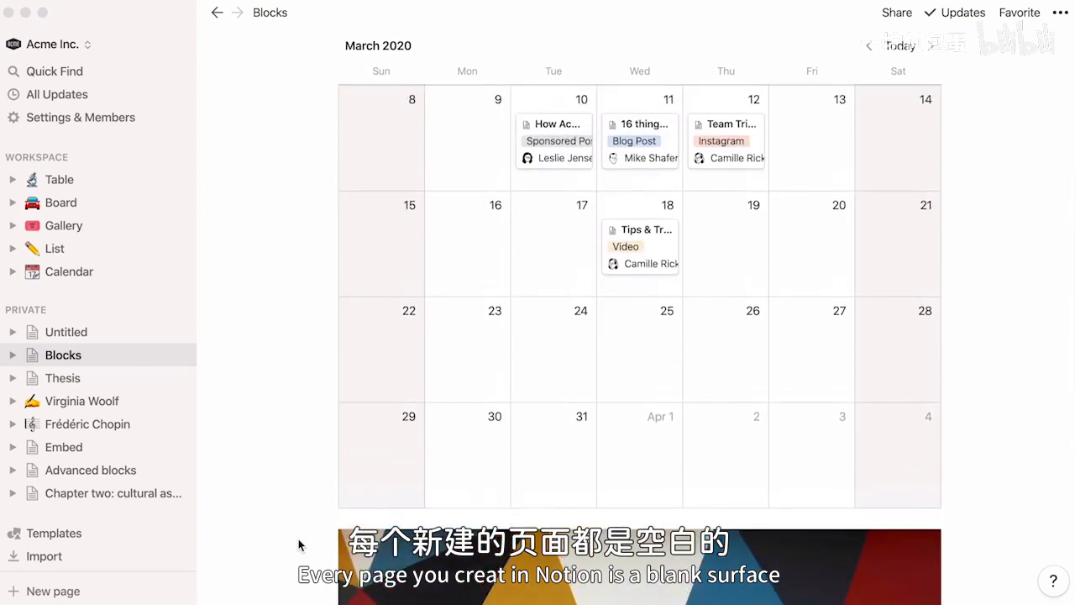
{"action": "scroll", "coordinate": [638, 336], "scroll_direction": "up", "scroll_amount": 2}
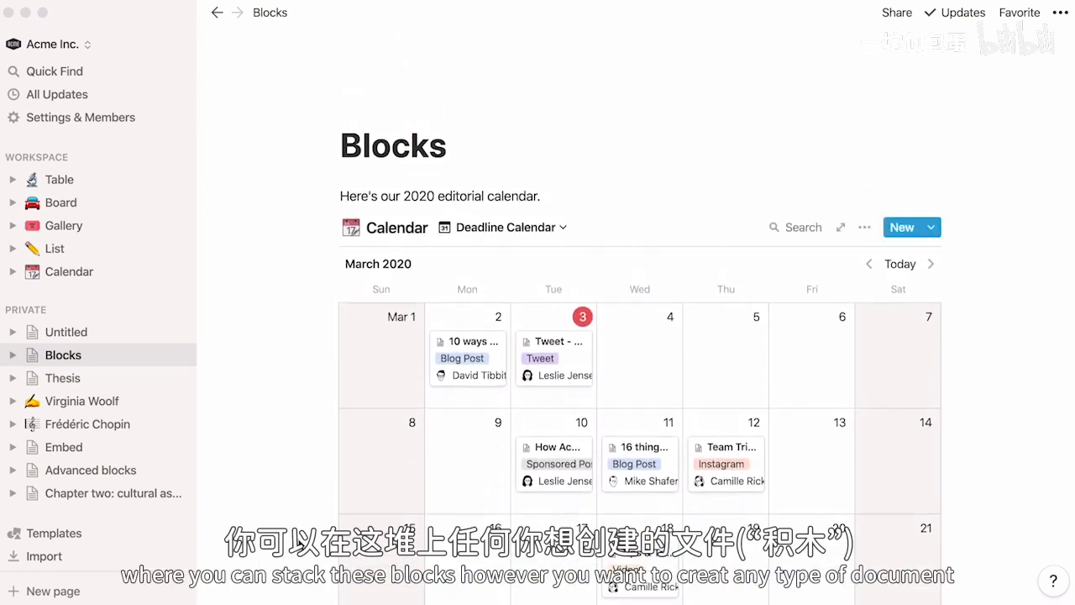
- Write "These are notes from today's meeting." as a text block on the Untitled page and select that text
{"action": "left_click", "coordinate": [98, 332]}
{"action": "type", "text": "These are"}
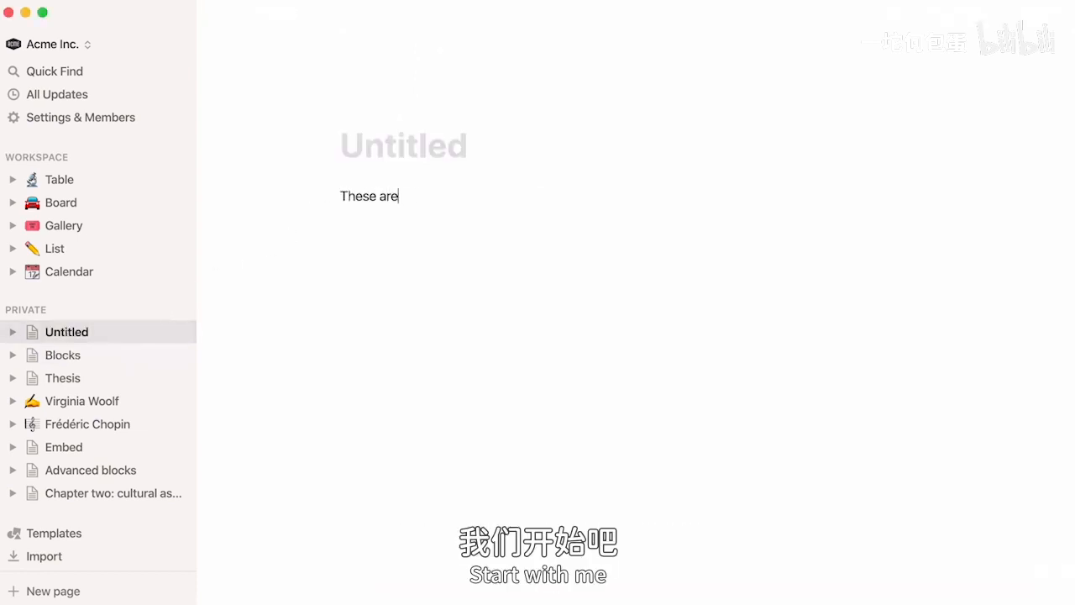
{"action": "type", "text": " notes from today's meeting."}
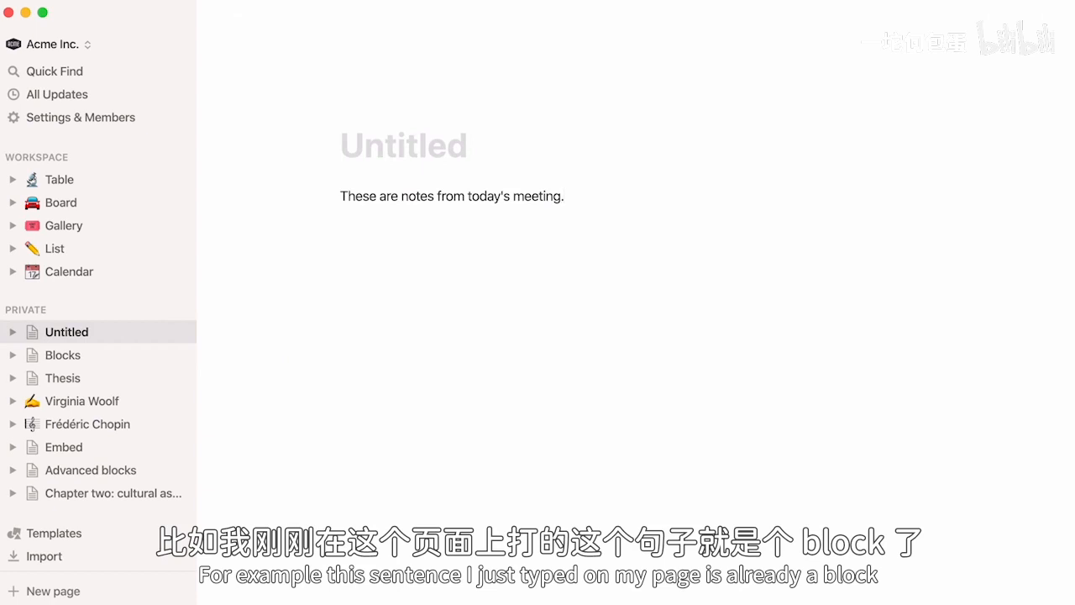
{"action": "triple_click", "coordinate": [381, 200]}
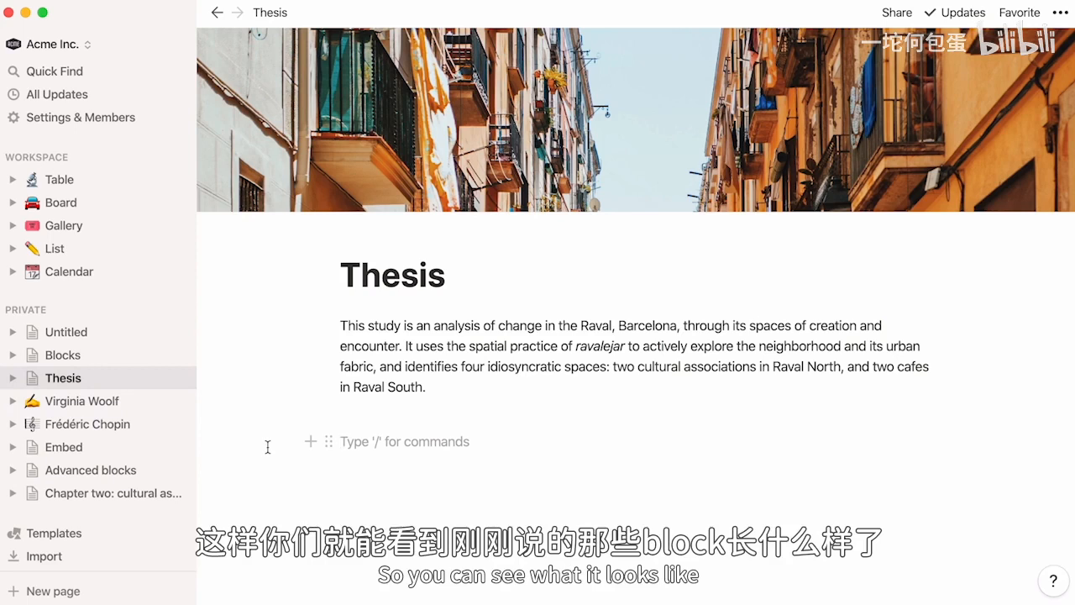
- Add a sub-page titled "Chapter One" below the introductory paragraph of the Thesis page
{"action": "type", "text": "/"}
{"action": "key", "text": "Down"}
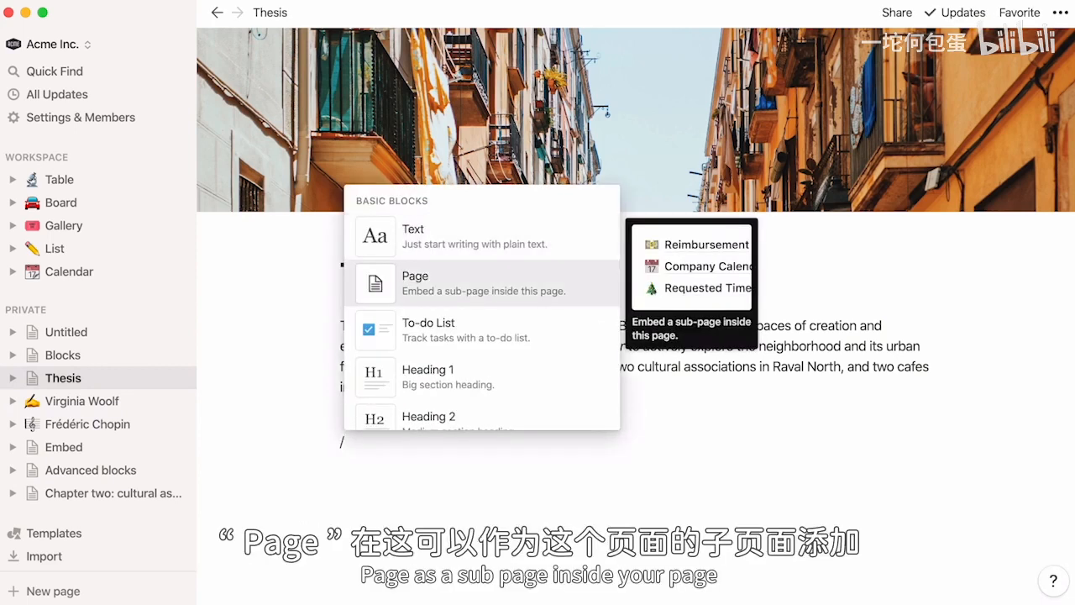
{"action": "key", "text": "Return"}
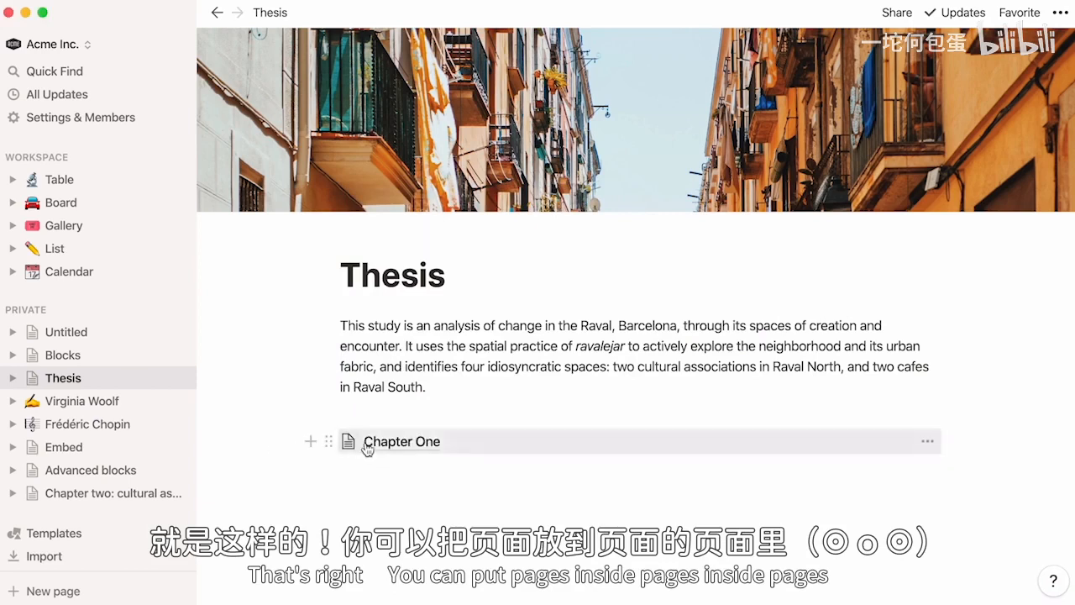
- Open The Raval today inside Chapter One, inspect the pages nested under Thesis, and return to the Thesis page
{"action": "left_click", "coordinate": [367, 441]}
{"action": "left_click", "coordinate": [412, 252]}
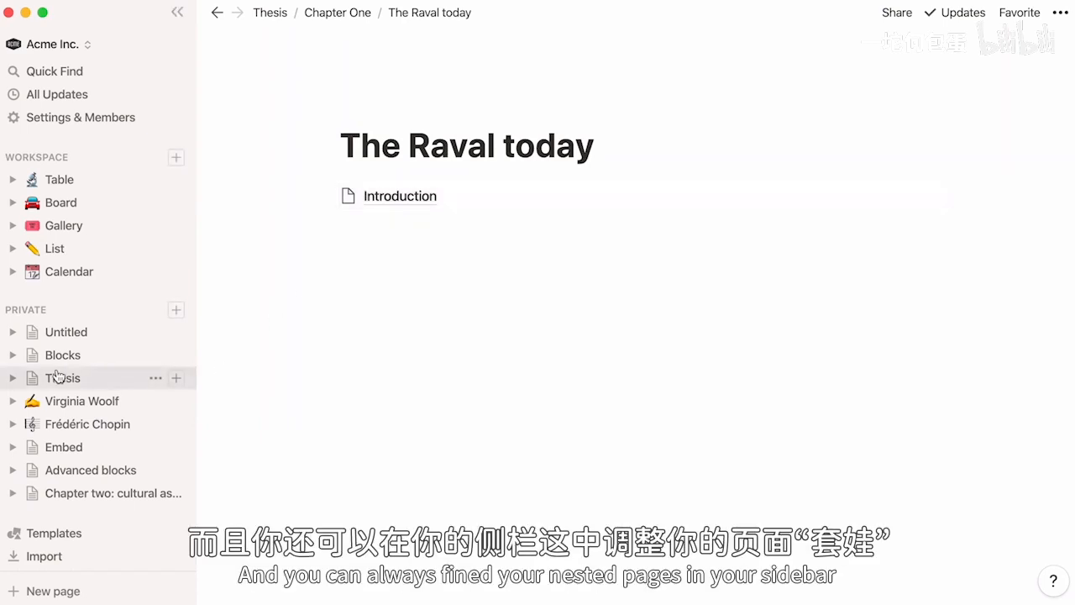
{"action": "left_click", "coordinate": [14, 379]}
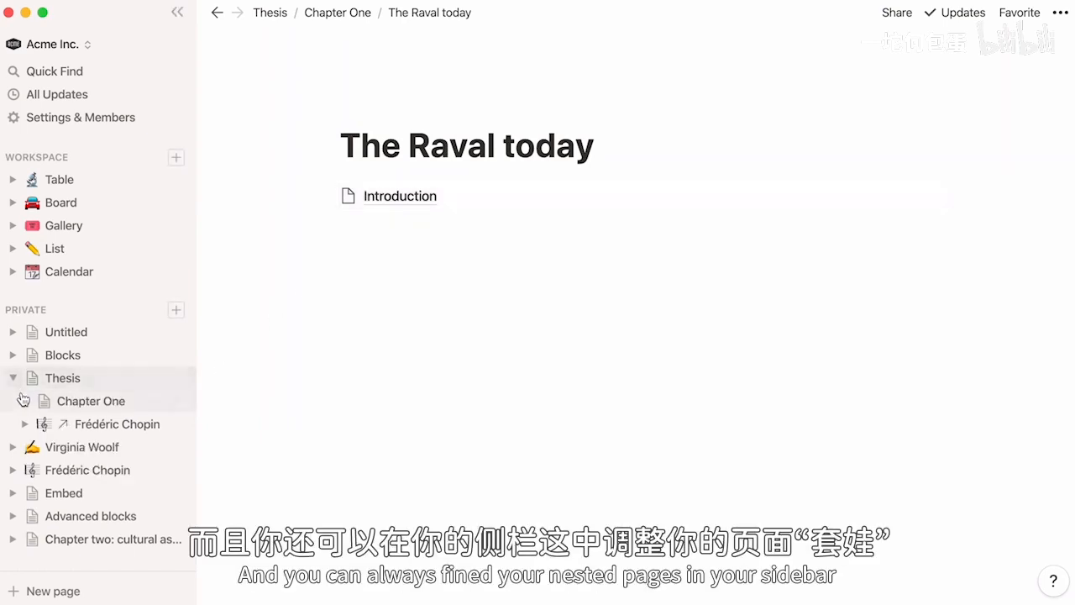
{"action": "left_click", "coordinate": [25, 401]}
{"action": "left_click", "coordinate": [26, 401]}
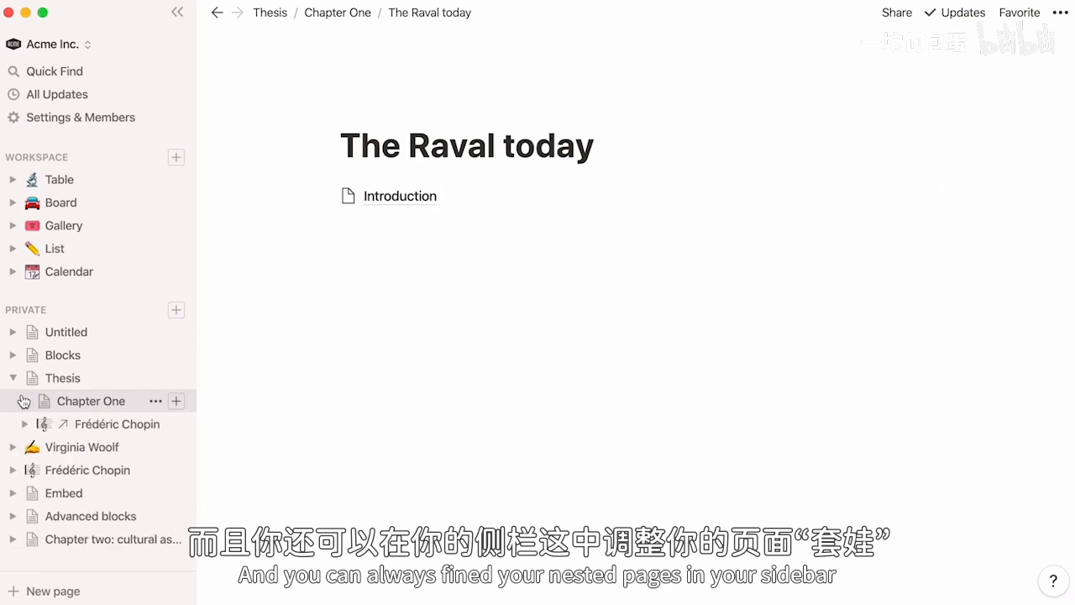
{"action": "left_click", "coordinate": [12, 378]}
{"action": "left_click", "coordinate": [98, 382]}
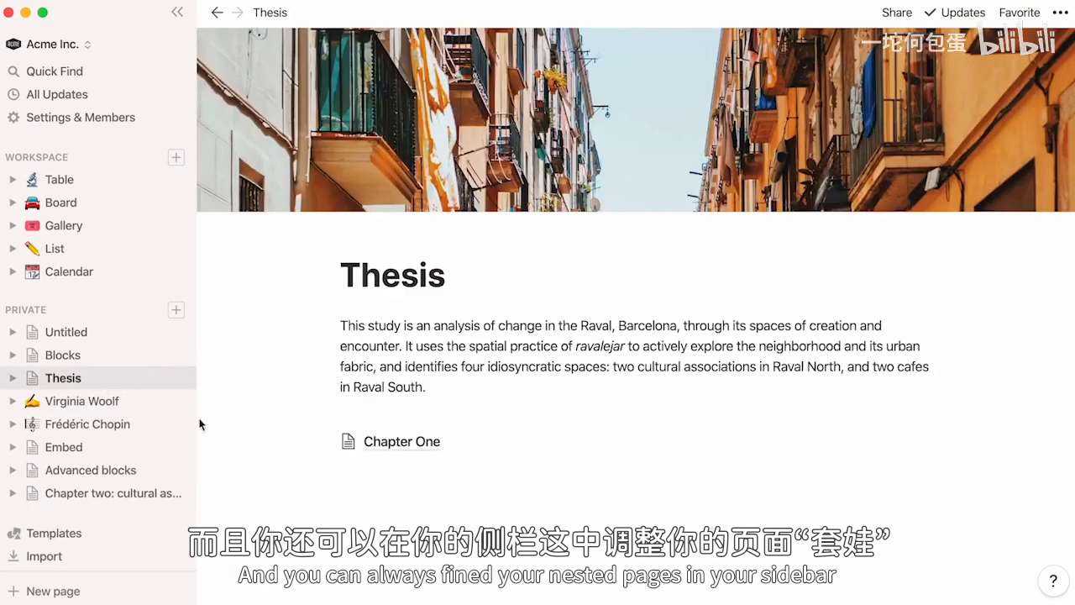
- Add a to-do list below Chapter One with an art curator interview task and "Look for photos at Municipal Archives of Barcelona"
{"action": "left_click", "coordinate": [344, 489]}
{"action": "type", "text": "/"}
{"action": "key", "text": "Down"}
{"action": "key", "text": "Down"}
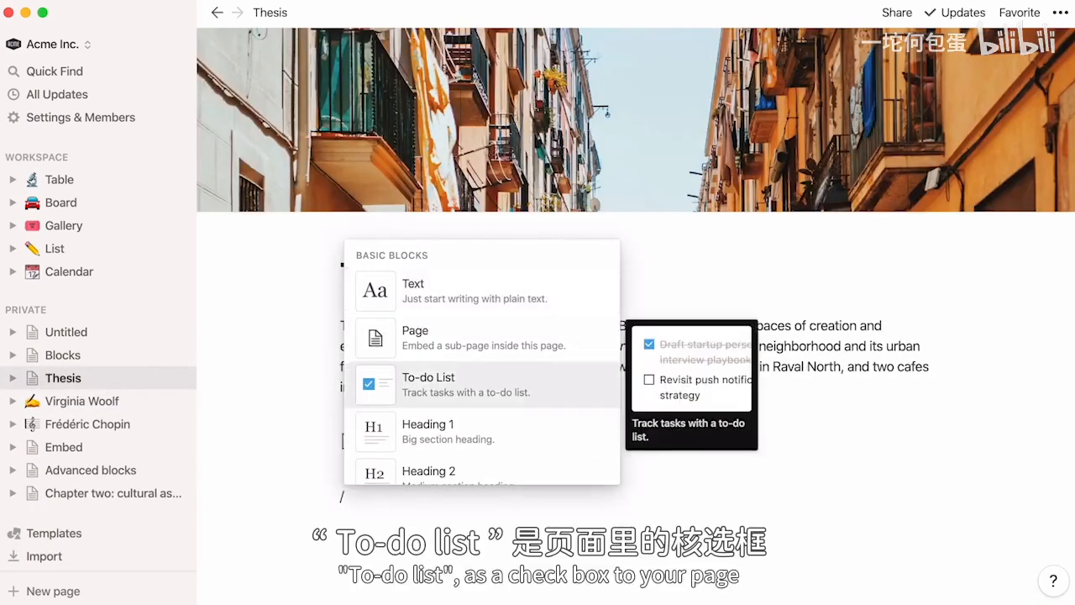
{"action": "key", "text": "Return"}
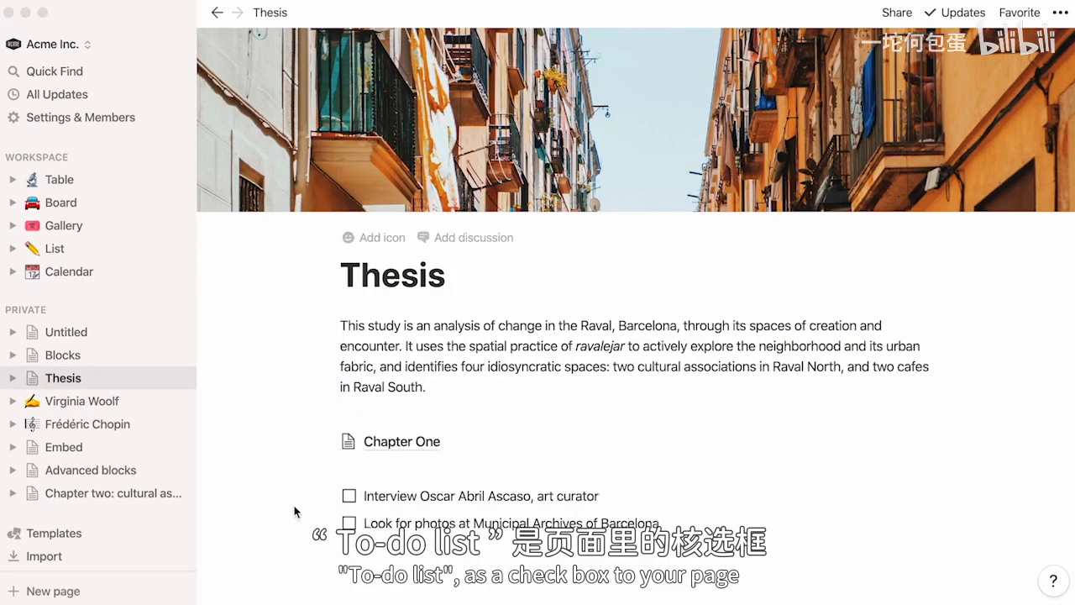
- Check off both to-do items and uncheck the "Look for photos at Municipal Archives of Barcelona" item again
{"action": "left_click", "coordinate": [348, 495]}
{"action": "left_click", "coordinate": [349, 522]}
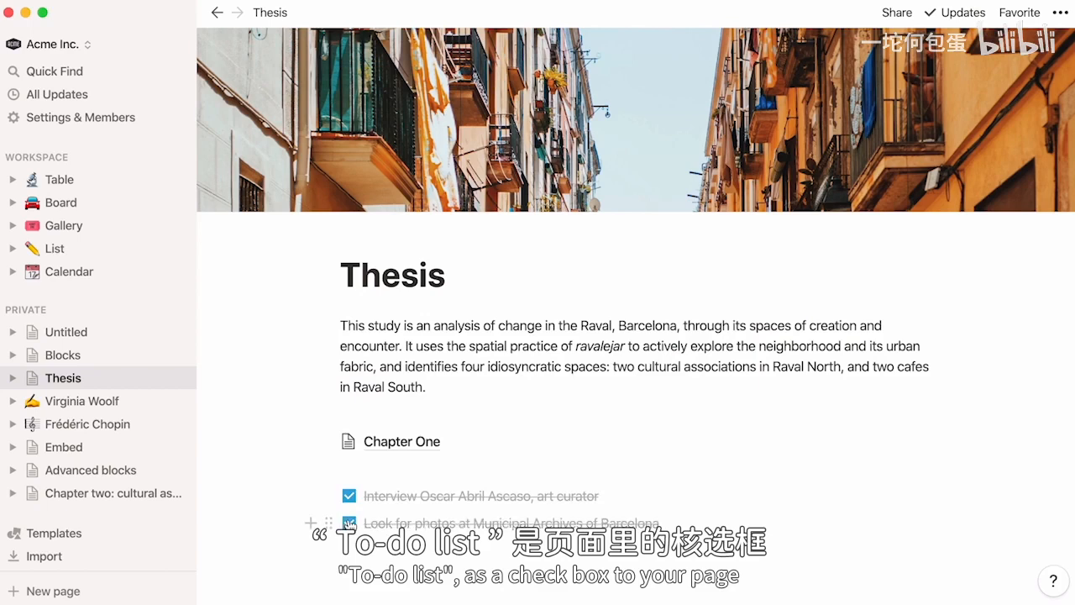
{"action": "left_click", "coordinate": [349, 523]}
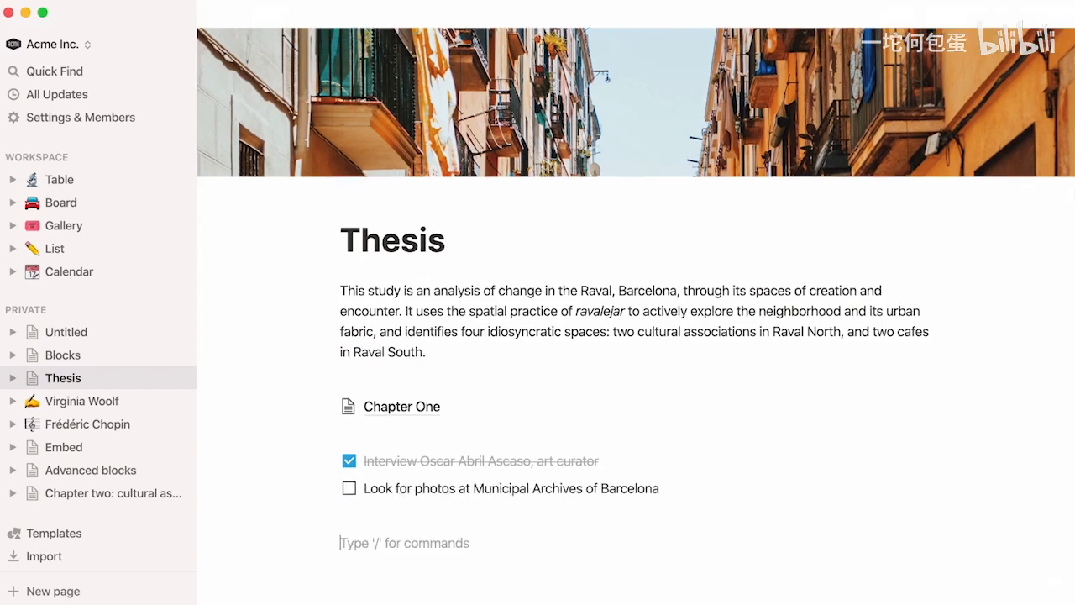
- Add a Heading 1 block reading "Research methods" below the to-do list
{"action": "type", "text": "/"}
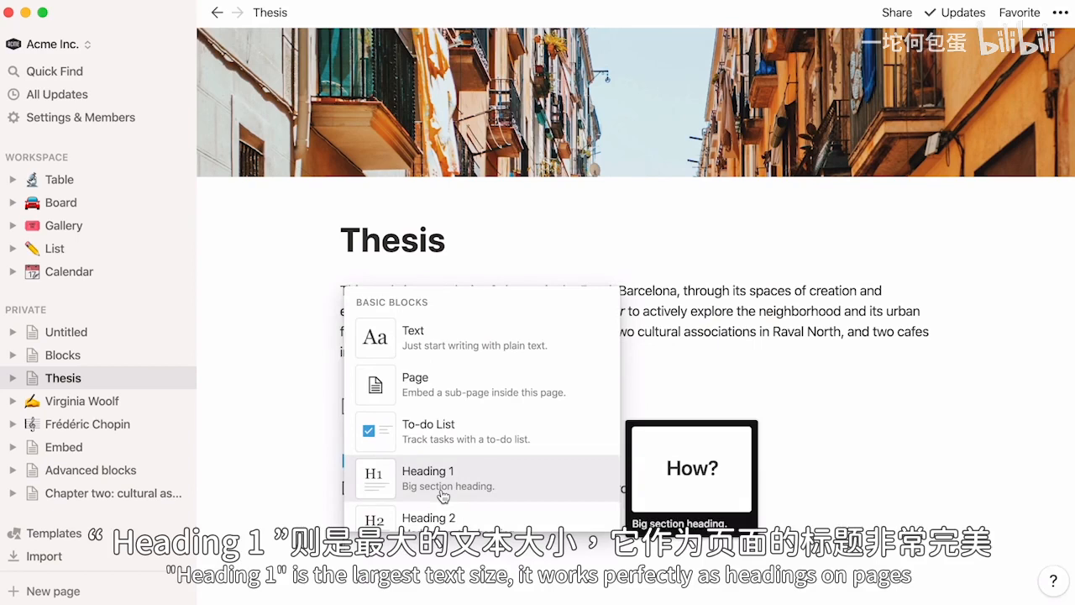
{"action": "type", "text": "h1"}
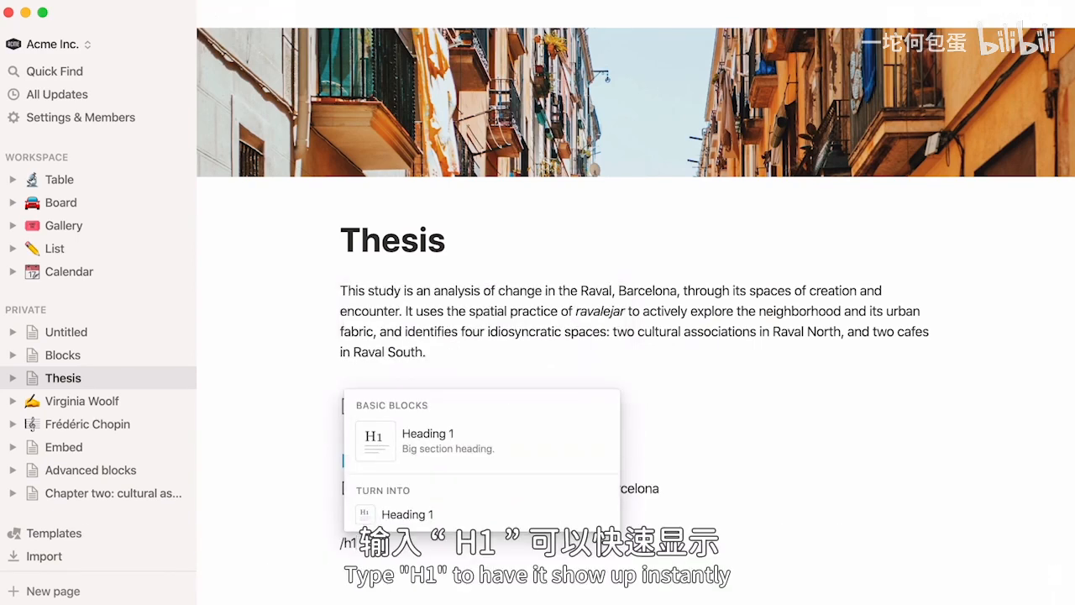
{"action": "key", "text": "Return"}
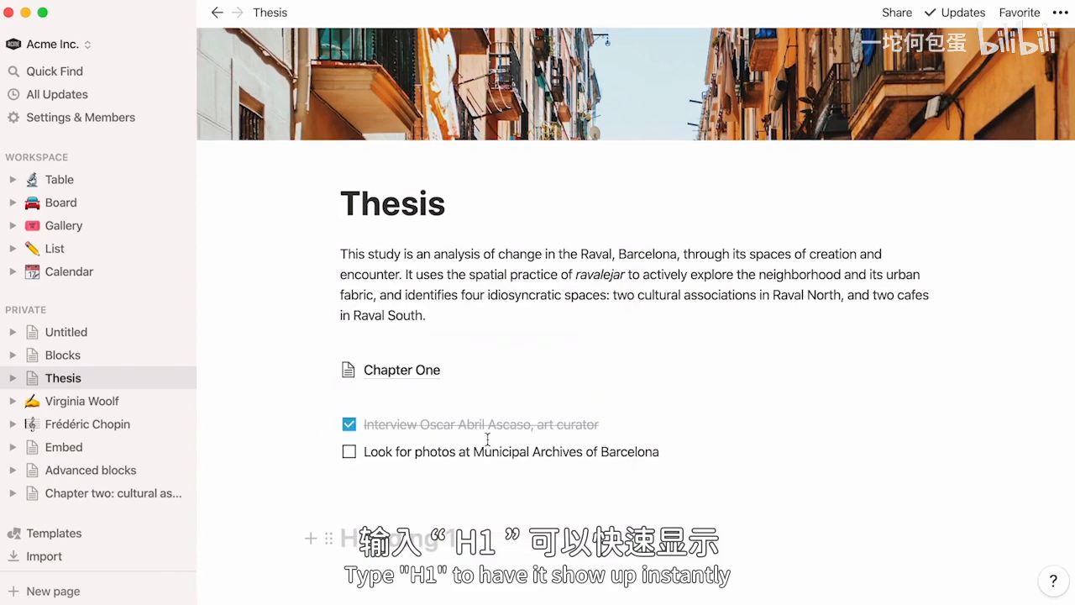
{"action": "type", "text": "Research methods"}
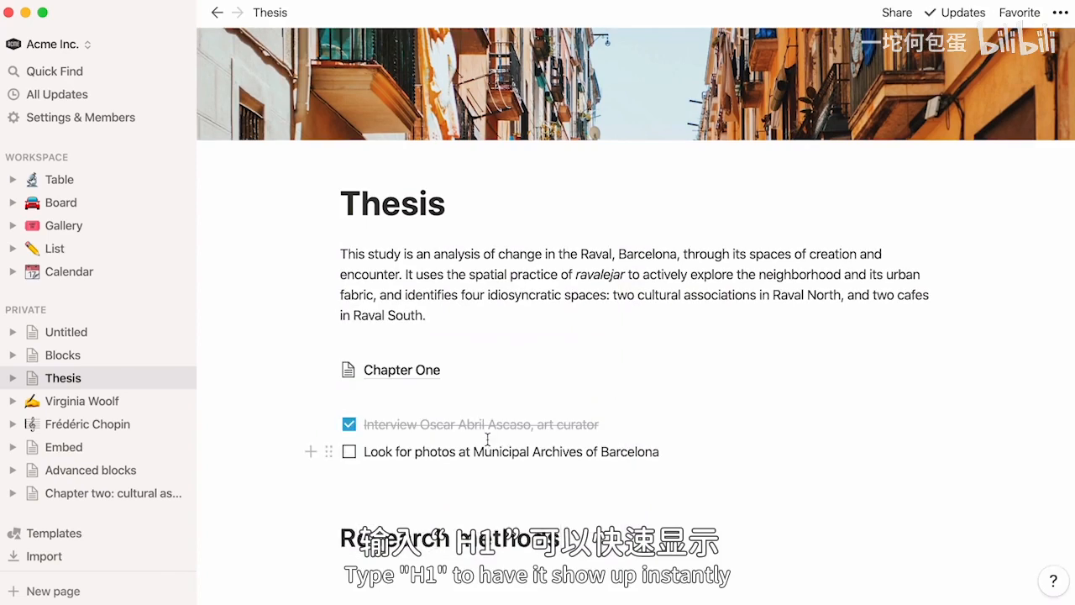
- Add a Heading 2 block reading "Identification of four case studies" under the Research methods heading
{"action": "key", "text": "Return"}
{"action": "type", "text": "/"}
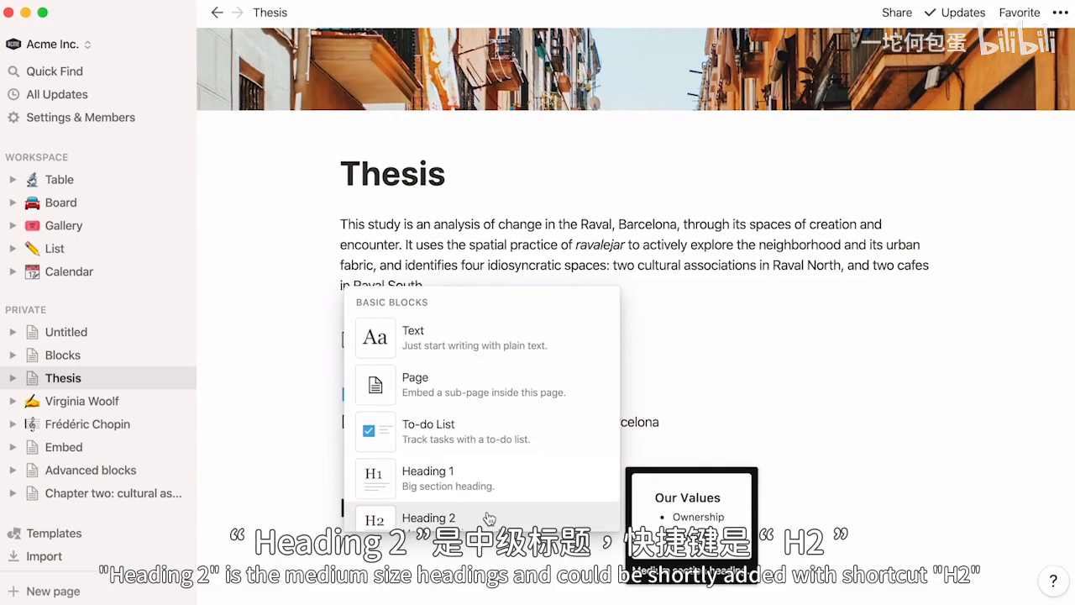
{"action": "type", "text": "h2"}
{"action": "key", "text": "Return"}
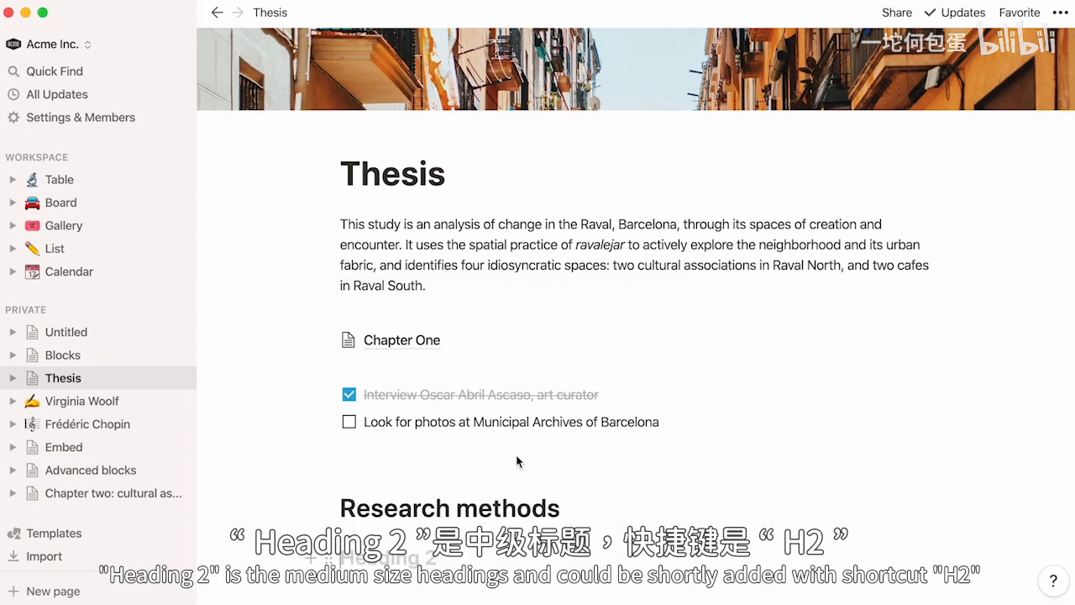
- Add a Heading 3 block reading "Acknowledgements" under the case studies heading
{"action": "type", "text": "/"}
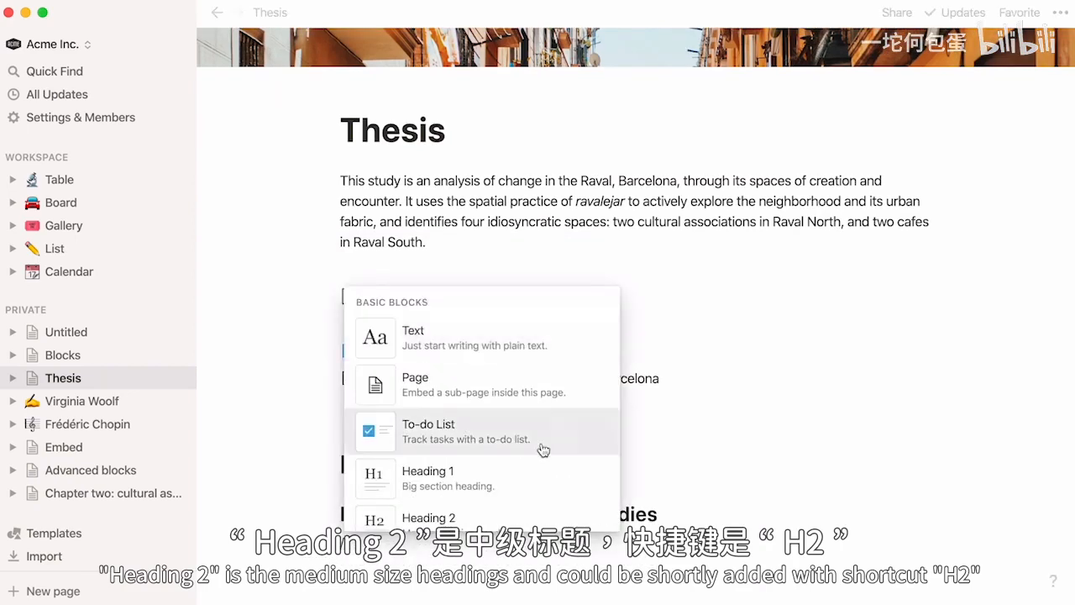
{"action": "scroll", "coordinate": [561, 435], "scroll_direction": "down", "scroll_amount": 2}
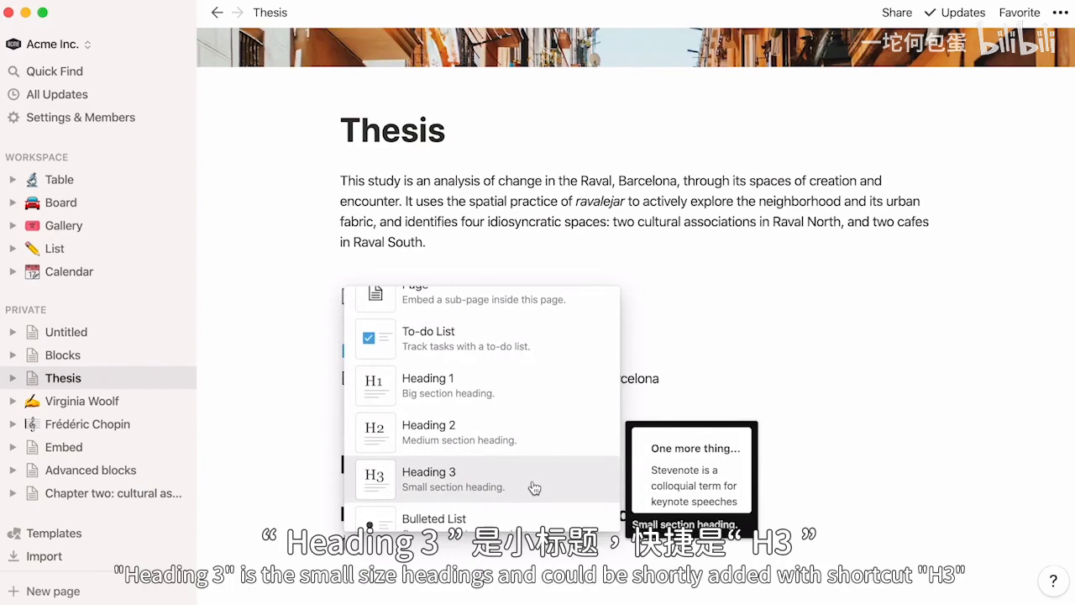
{"action": "type", "text": "h3"}
{"action": "left_click", "coordinate": [552, 452]}
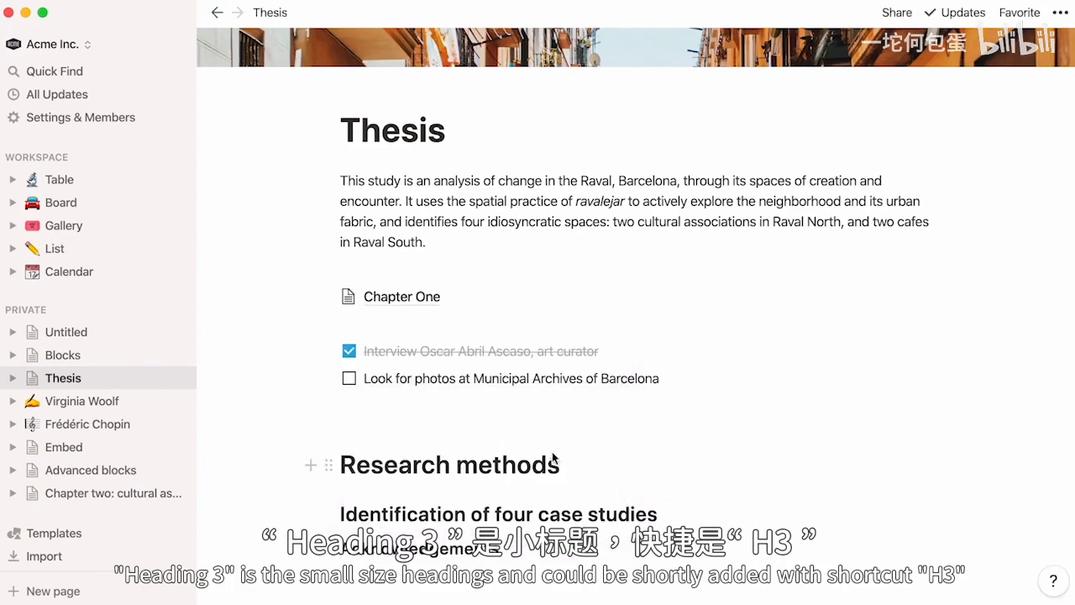
{"action": "key", "text": "Return"}
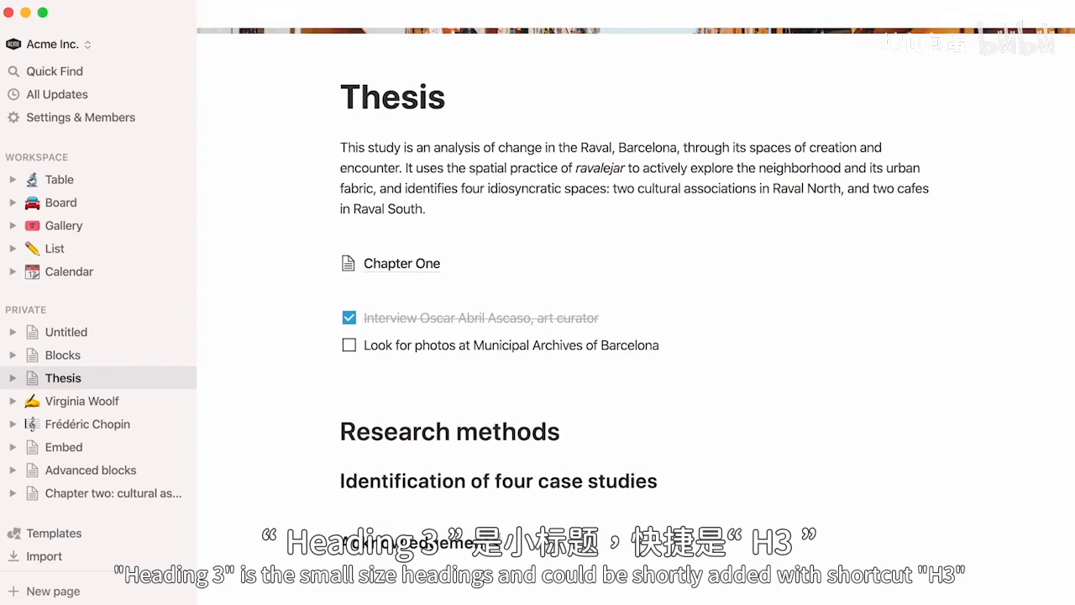
- Add a bulleted list under Acknowledgements with the names of the three doctors being thanked
{"action": "type", "text": "/"}
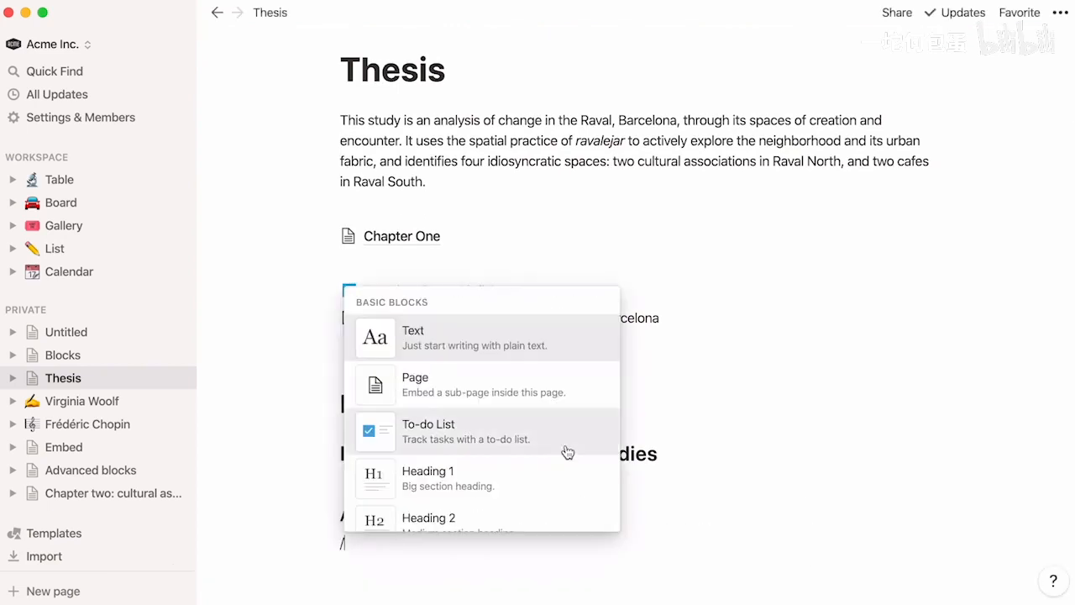
{"action": "scroll", "coordinate": [568, 453], "scroll_direction": "down", "scroll_amount": 2}
{"action": "scroll", "coordinate": [568, 452], "scroll_direction": "down", "scroll_amount": 2}
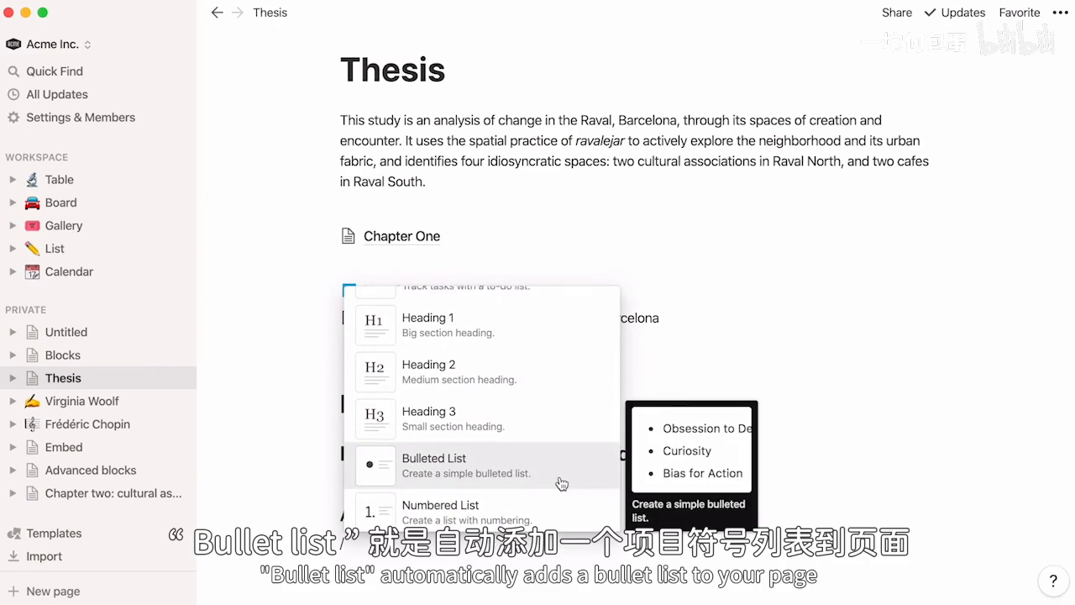
{"action": "key", "text": "BackSpace"}
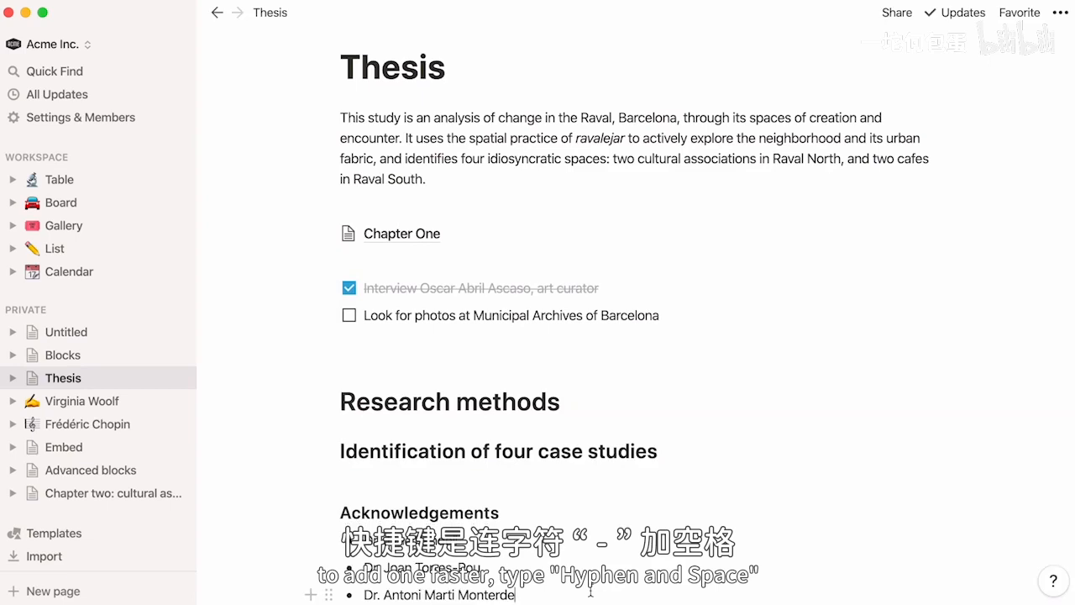
{"action": "scroll", "coordinate": [590, 592], "scroll_direction": "down", "scroll_amount": 1}
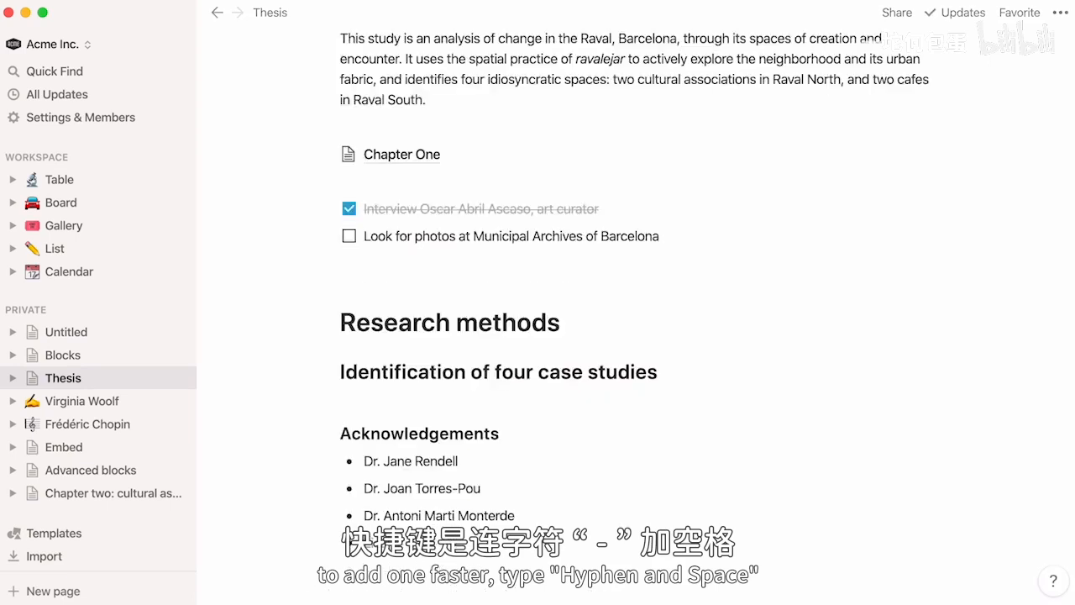
- Add a numbered list, with sources, of "Geographical location of the Raval in Barcelona", "Contemporary Raval and its main streets" and "PERI transformation from 1985 until 2000"
{"action": "key", "text": "Return"}
{"action": "key", "text": "Return"}
{"action": "type", "text": "/"}
{"action": "scroll", "coordinate": [552, 527], "scroll_direction": "down", "scroll_amount": 5}
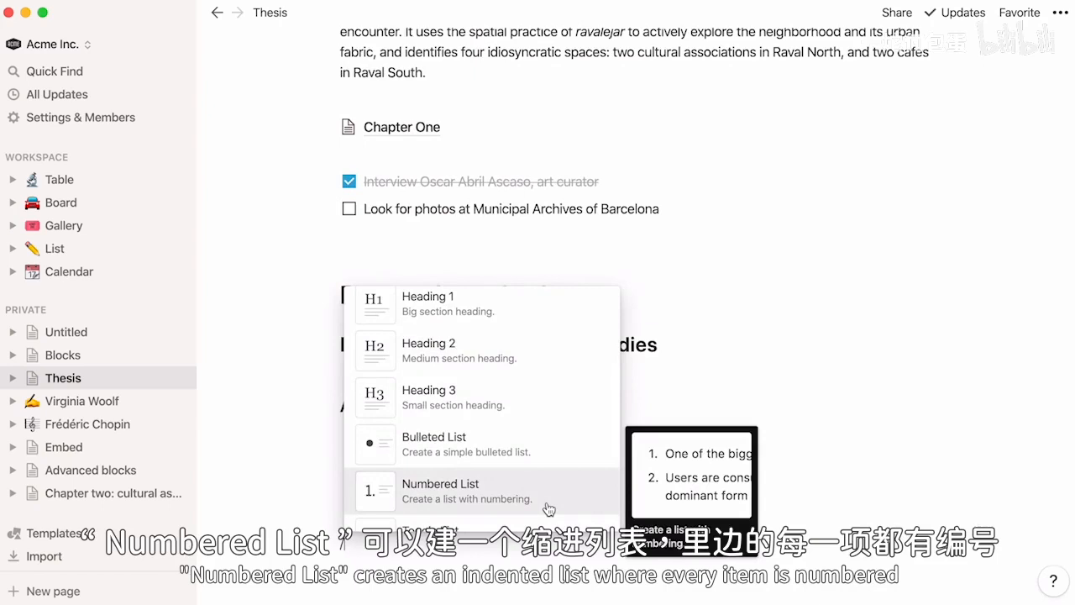
{"action": "left_click", "coordinate": [548, 509]}
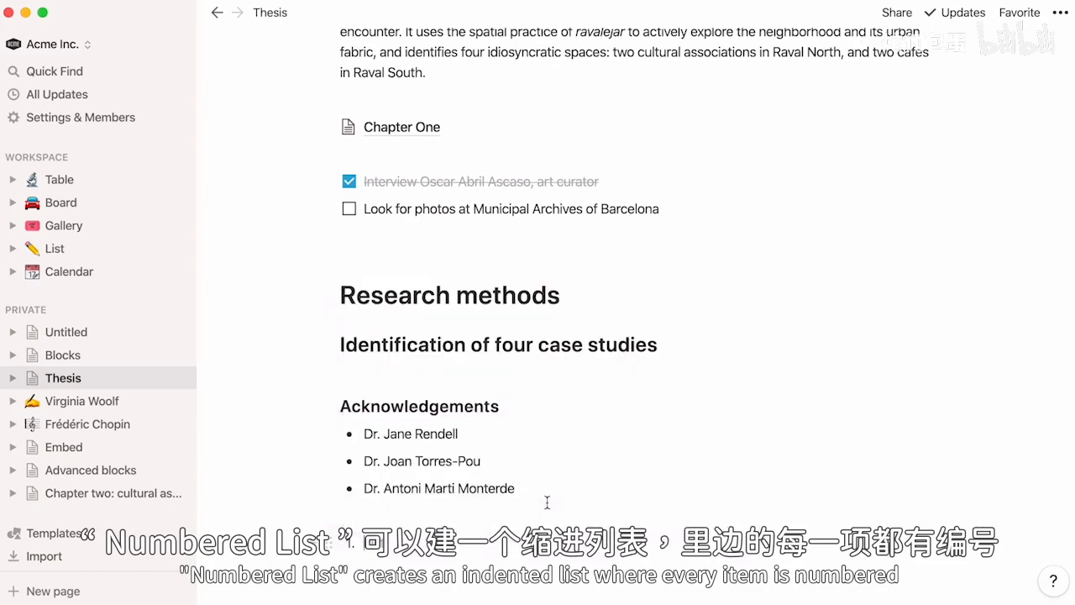
{"action": "key", "text": "BackSpace"}
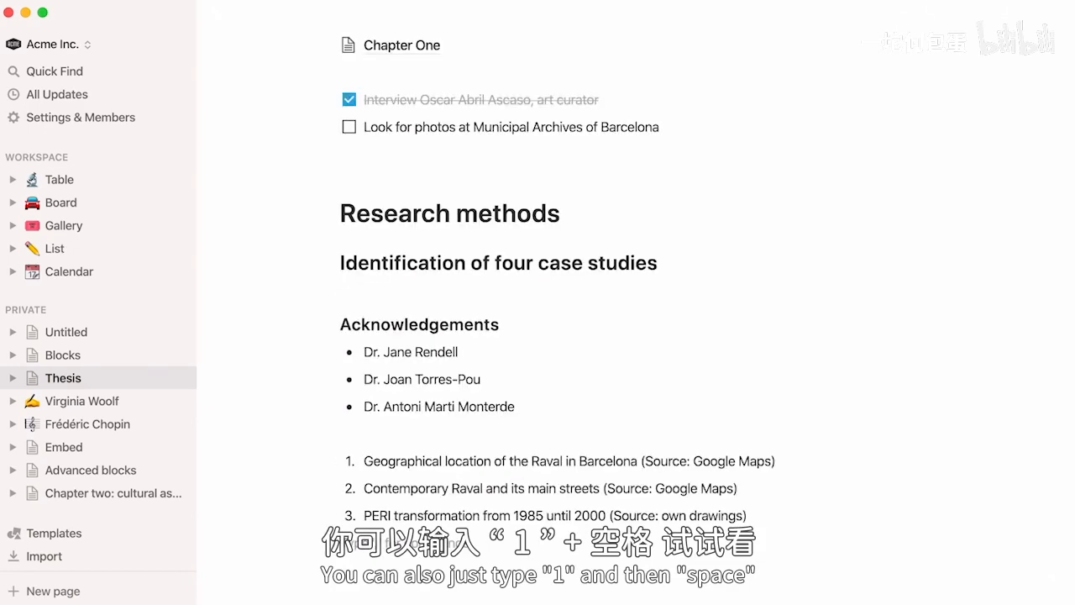
- Add a toggle list titled "Parenthesis on interdisciplinarity" below the numbered list
{"action": "type", "text": "/"}
{"action": "key", "text": "Down"}
{"action": "key", "text": "Down"}
{"action": "key", "text": "Down"}
{"action": "key", "text": "Down"}
{"action": "scroll", "coordinate": [538, 508], "scroll_direction": "down", "scroll_amount": 2}
{"action": "left_click", "coordinate": [534, 485]}
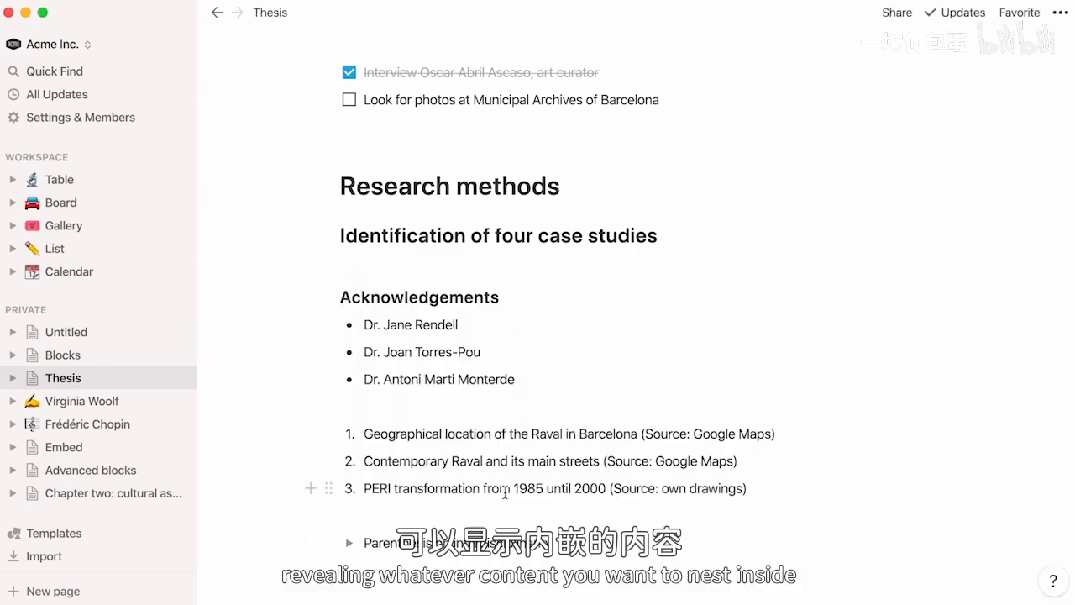
- Expand the "Parenthesis on interdisciplinarity" toggle to view its nested content, collapse it, and place the cursor on the empty line below
{"action": "left_click", "coordinate": [348, 544]}
{"action": "scroll", "coordinate": [348, 504], "scroll_direction": "down", "scroll_amount": 3}
{"action": "left_click", "coordinate": [349, 408]}
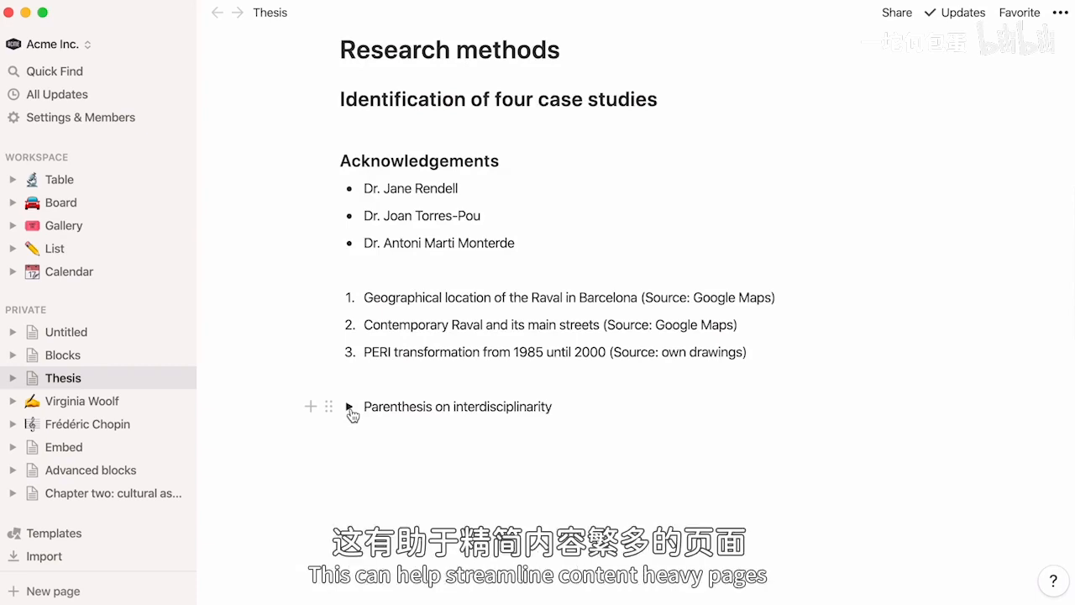
{"action": "left_click", "coordinate": [352, 433]}
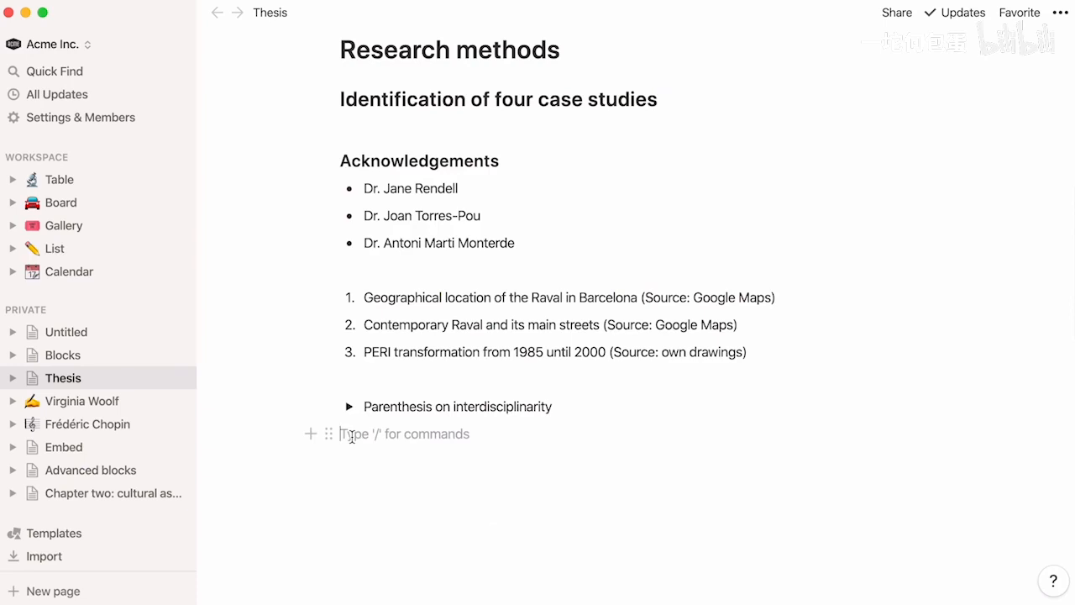
{"action": "type", "text": ">"}
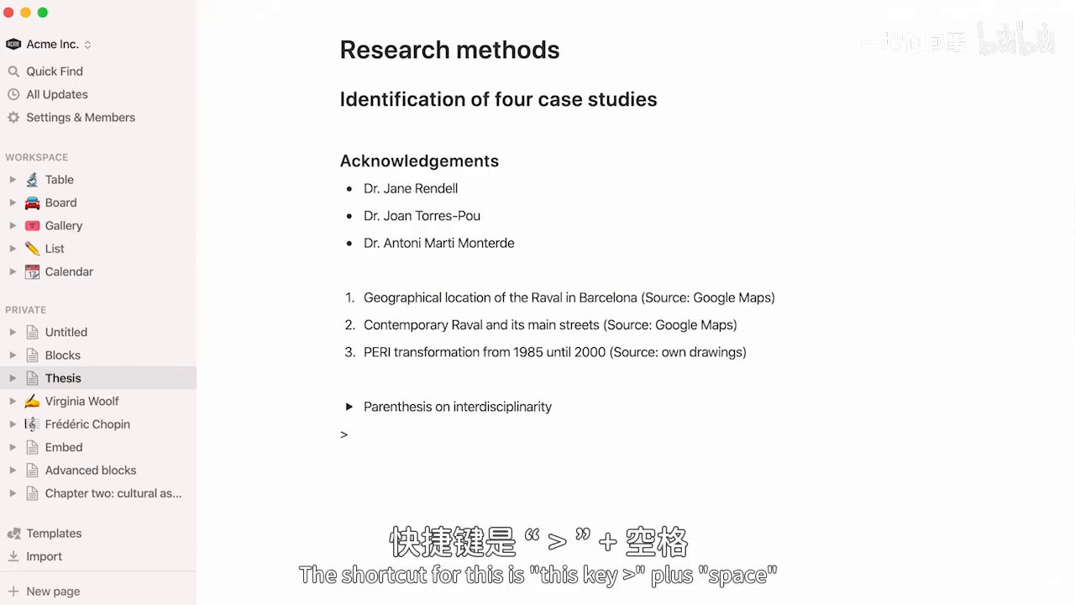
{"action": "key", "text": "space"}
{"action": "key", "text": "Return"}
- Insert a quote block below the toggle reading "I do not explain, I explore." attributed to Marshall McLuhan
{"action": "type", "text": "/"}
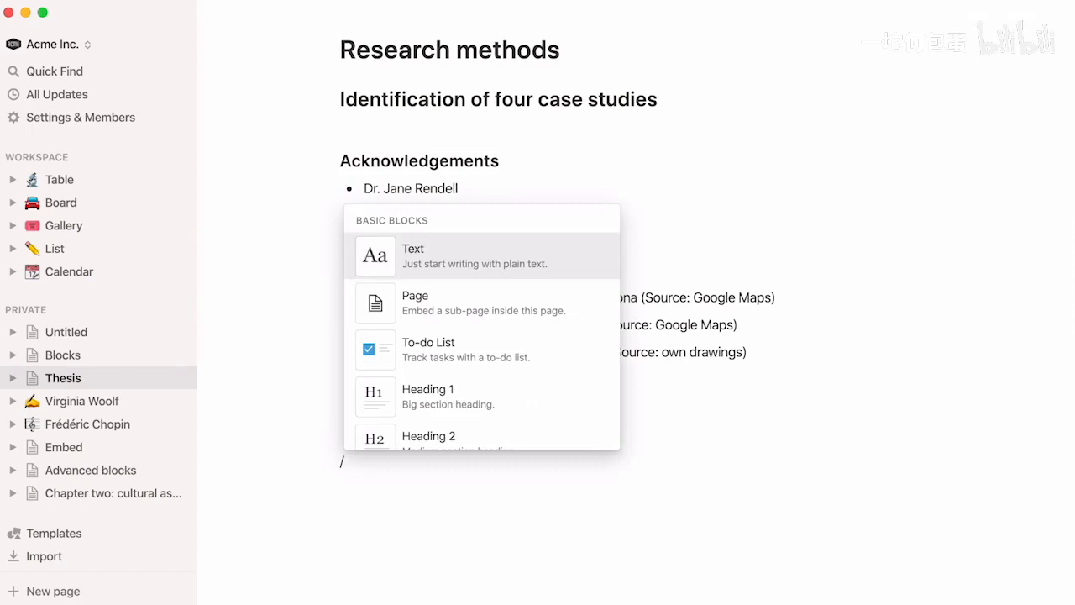
{"action": "scroll", "coordinate": [365, 417], "scroll_direction": "down", "scroll_amount": 5}
{"action": "left_click", "coordinate": [364, 418]}
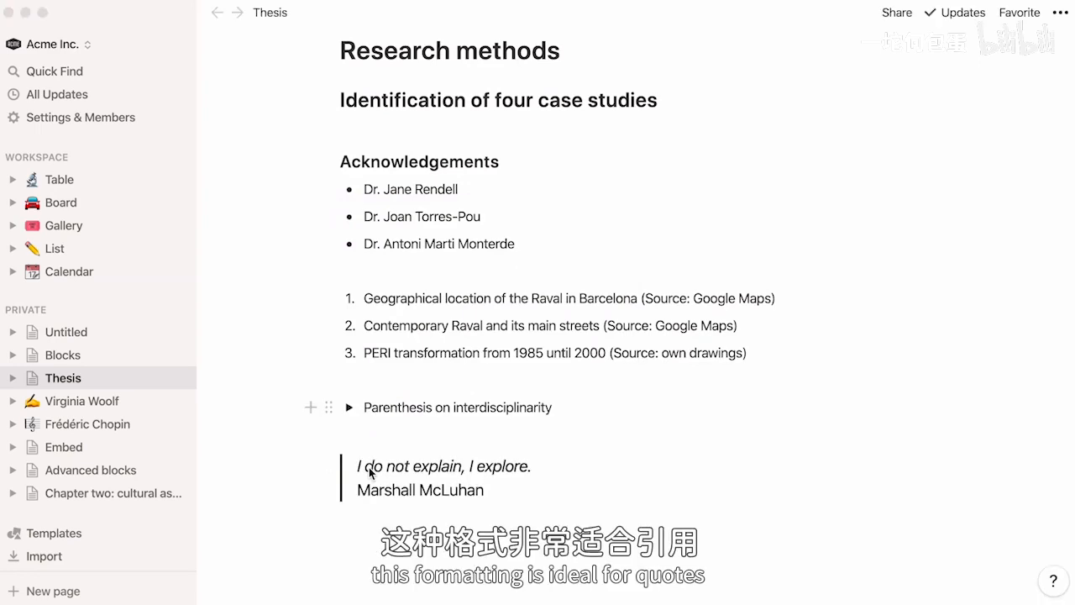
- Insert a divider below the Marshall McLuhan quote and delete it
{"action": "type", "text": "/"}
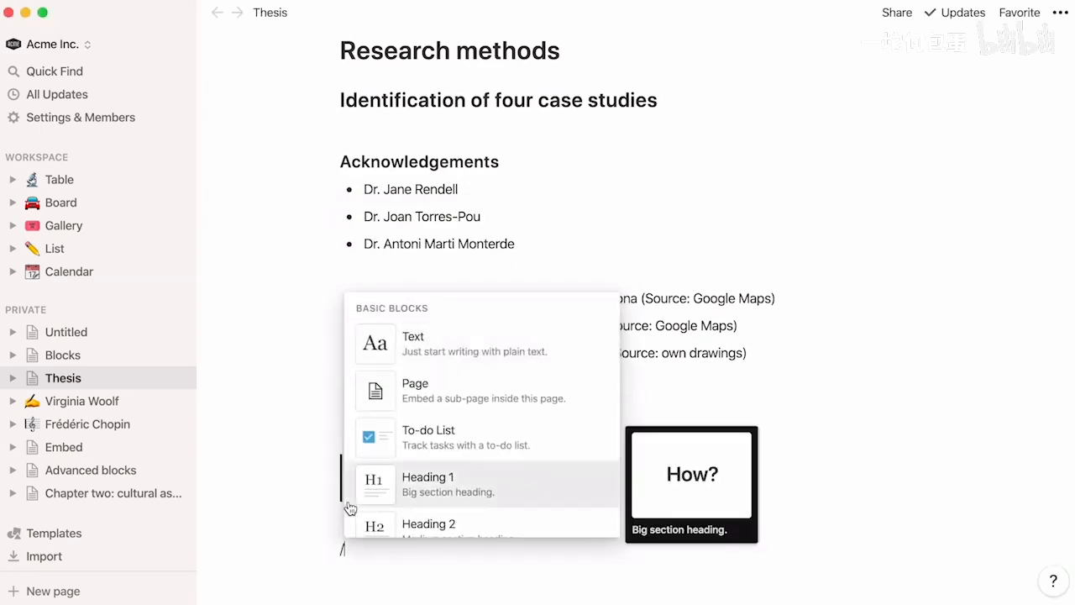
{"action": "scroll", "coordinate": [349, 506], "scroll_direction": "down", "scroll_amount": 3}
{"action": "scroll", "coordinate": [351, 509], "scroll_direction": "down", "scroll_amount": 3}
{"action": "key", "text": "BackSpace"}
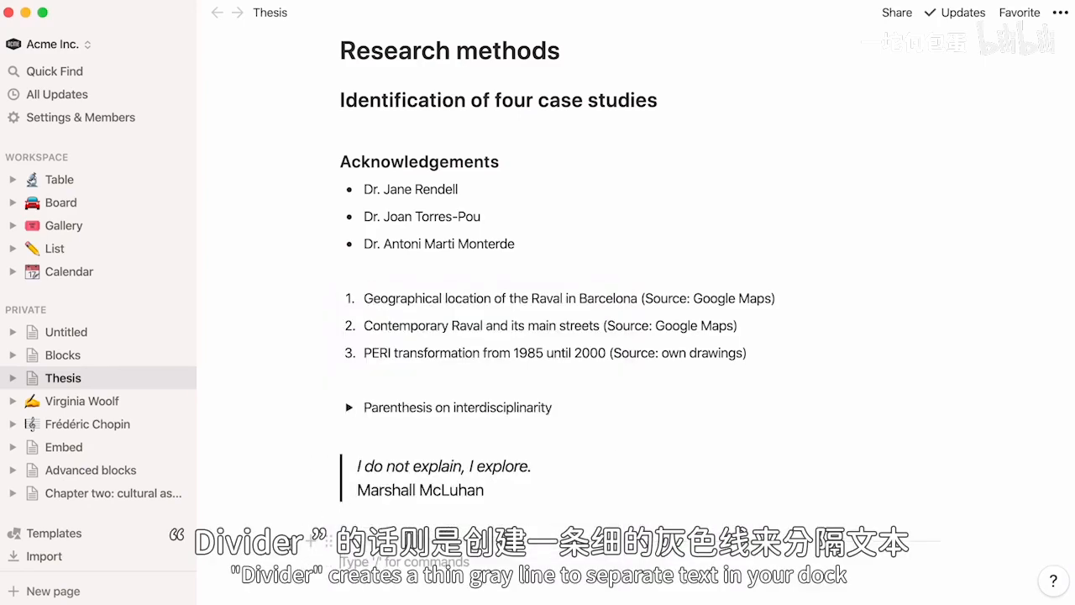
{"action": "left_click", "coordinate": [328, 561]}
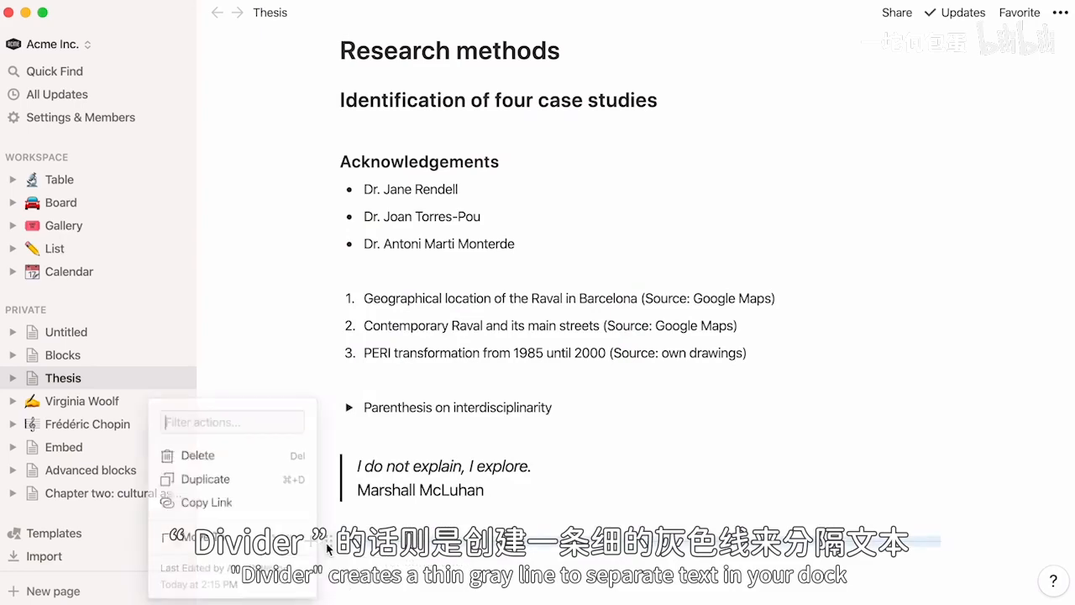
{"action": "left_click", "coordinate": [280, 462]}
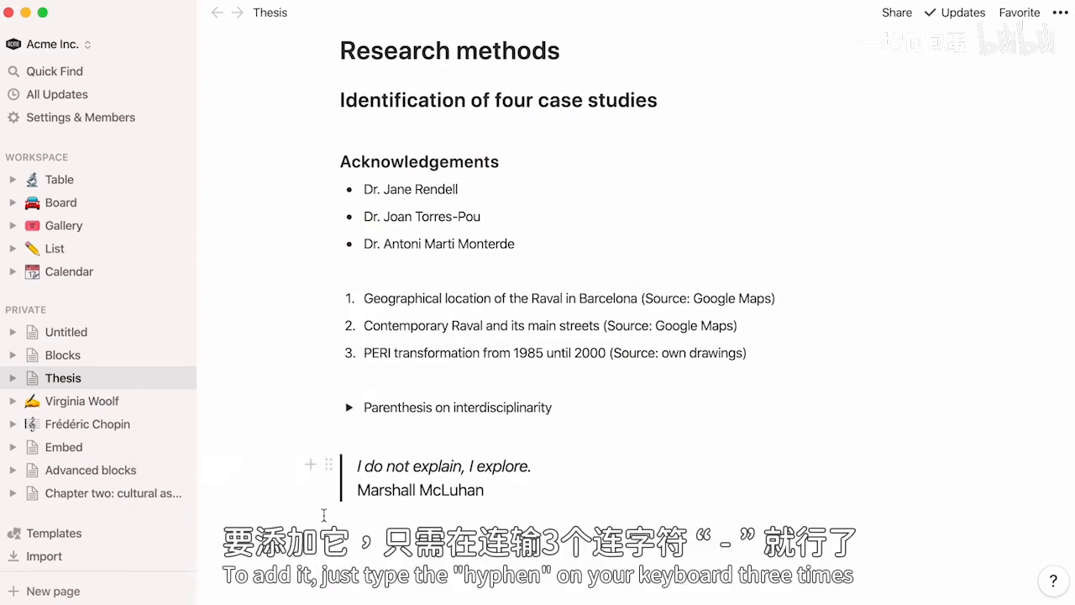
- Add a divider below the quote and a link to the existing Virginia Woolf page beneath it
{"action": "type", "text": "---"}
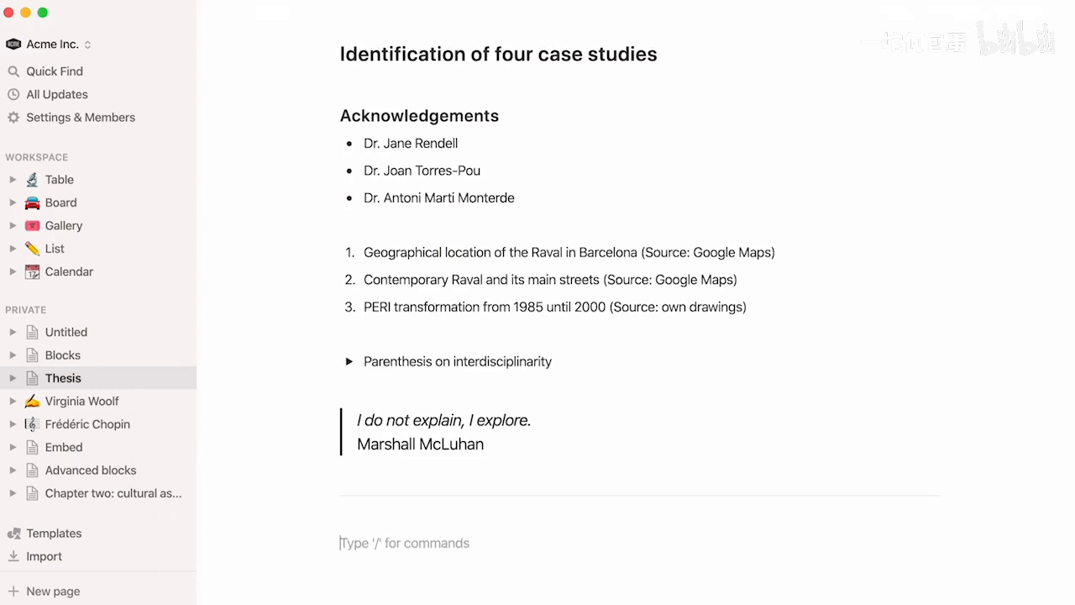
{"action": "type", "text": "/"}
{"action": "scroll", "coordinate": [367, 504], "scroll_direction": "down", "scroll_amount": 5}
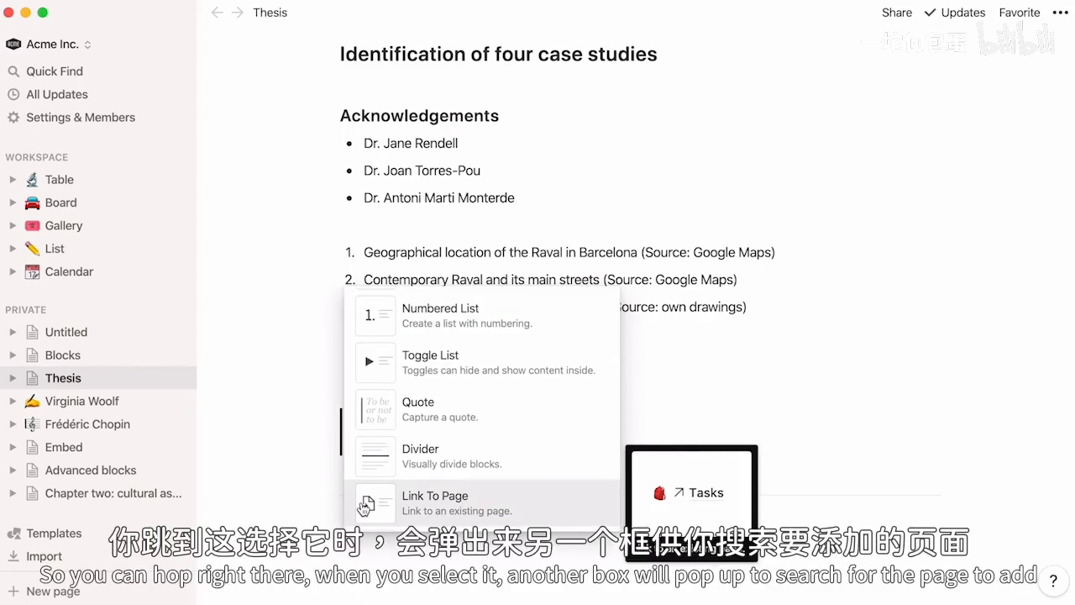
{"action": "left_click", "coordinate": [367, 504]}
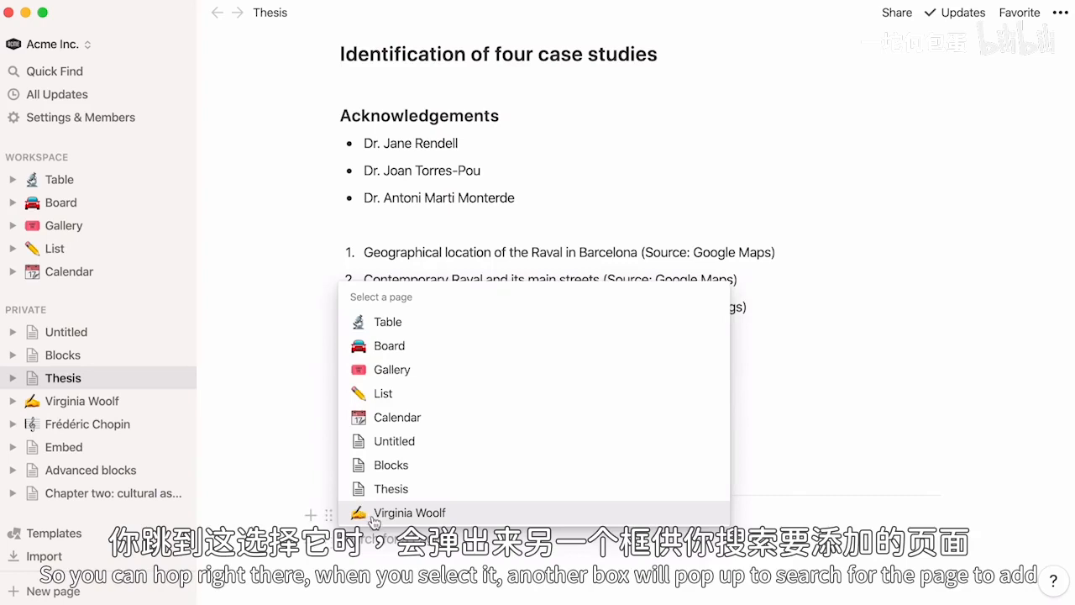
{"action": "left_click", "coordinate": [374, 514]}
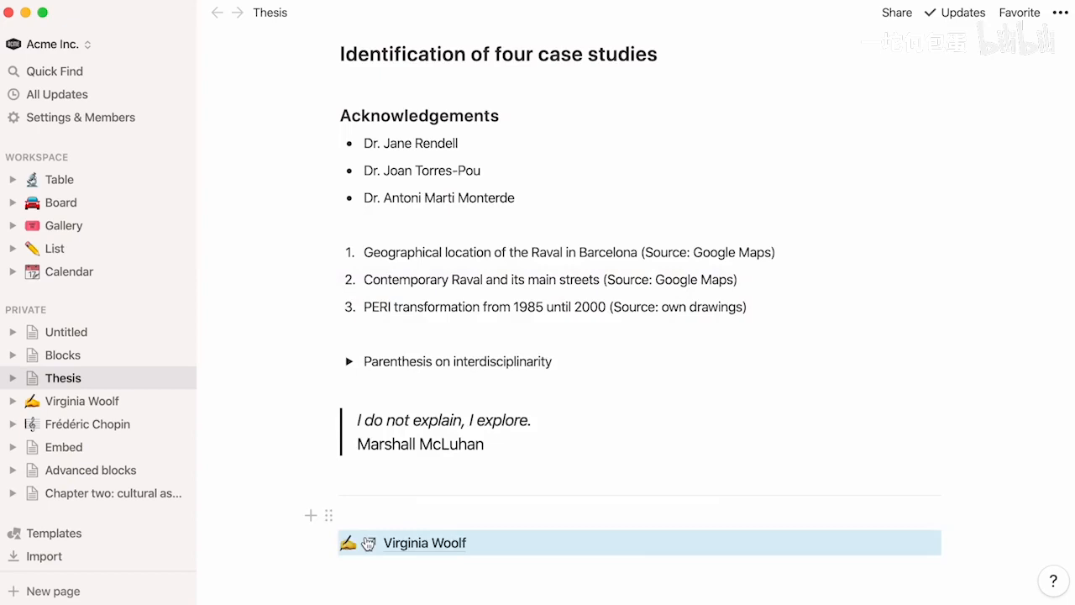
- Add a callout below the page link with the passage beginning "The space I'm looking for doesn't exist. Everything has been disseminated."
{"action": "type", "text": "/"}
{"action": "scroll", "coordinate": [361, 476], "scroll_direction": "down", "scroll_amount": 5}
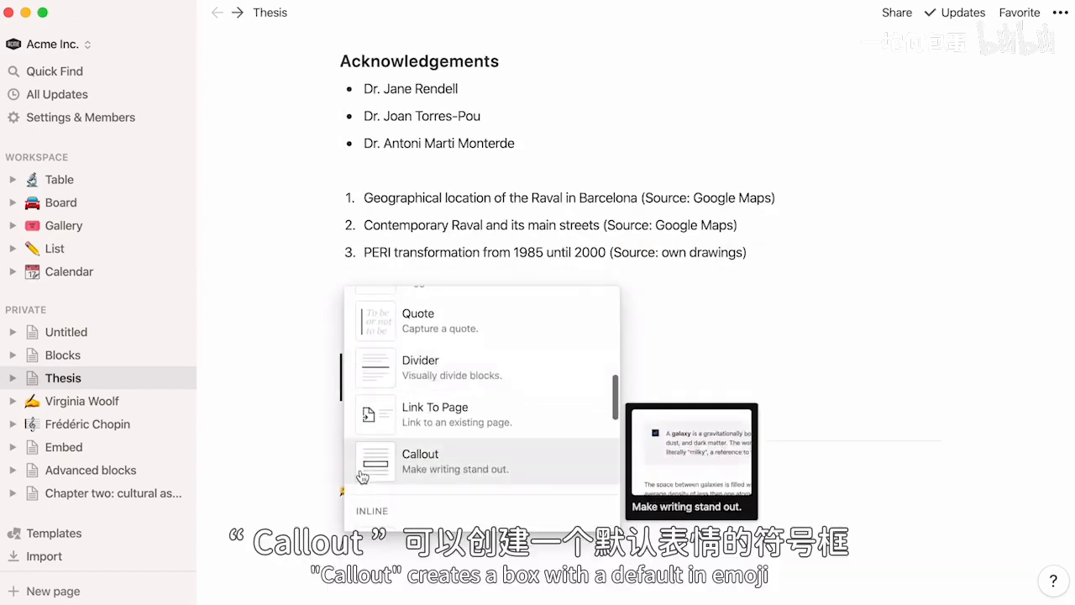
{"action": "left_click", "coordinate": [361, 471]}
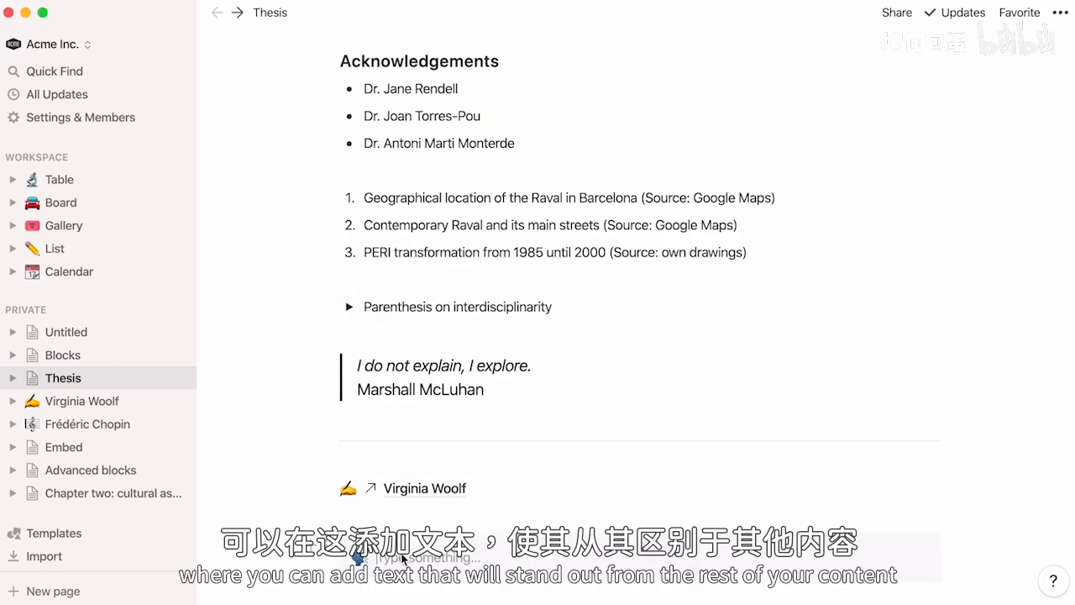
{"action": "type", "text": "The space I'm looking for doesn't exist. Everything has been disseminated. The function exists, the action exists, the necessity exists, but its way of concretizing itself is completely disseminated in diverse spaces, places, and moments."}
{"action": "scroll", "coordinate": [403, 559], "scroll_direction": "down", "scroll_amount": 2}
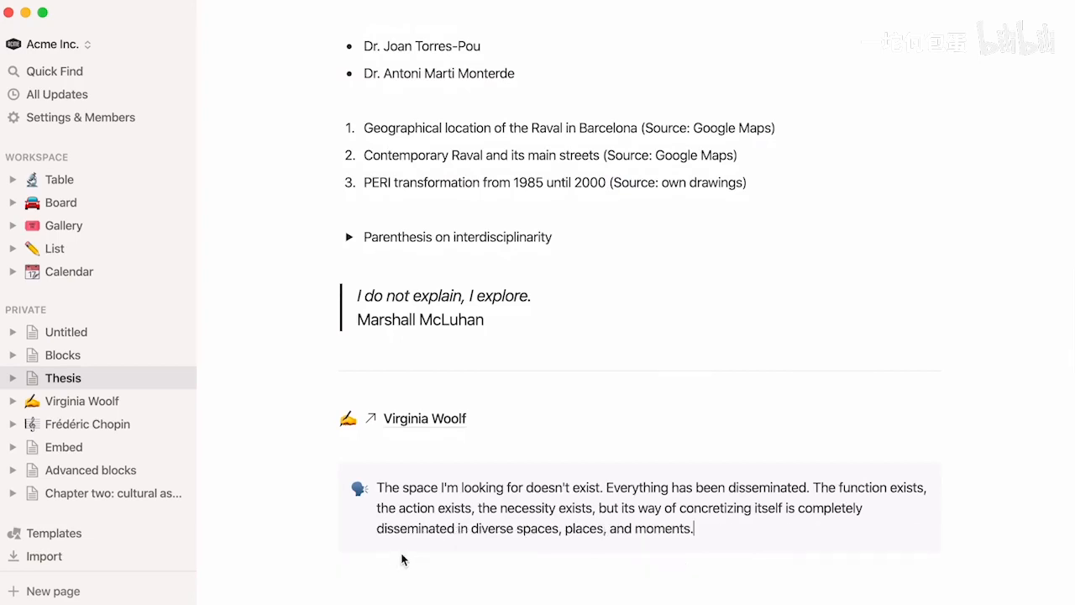
- Change the callout's emoji to a light bulb and give its box a light red background
{"action": "left_click", "coordinate": [358, 488]}
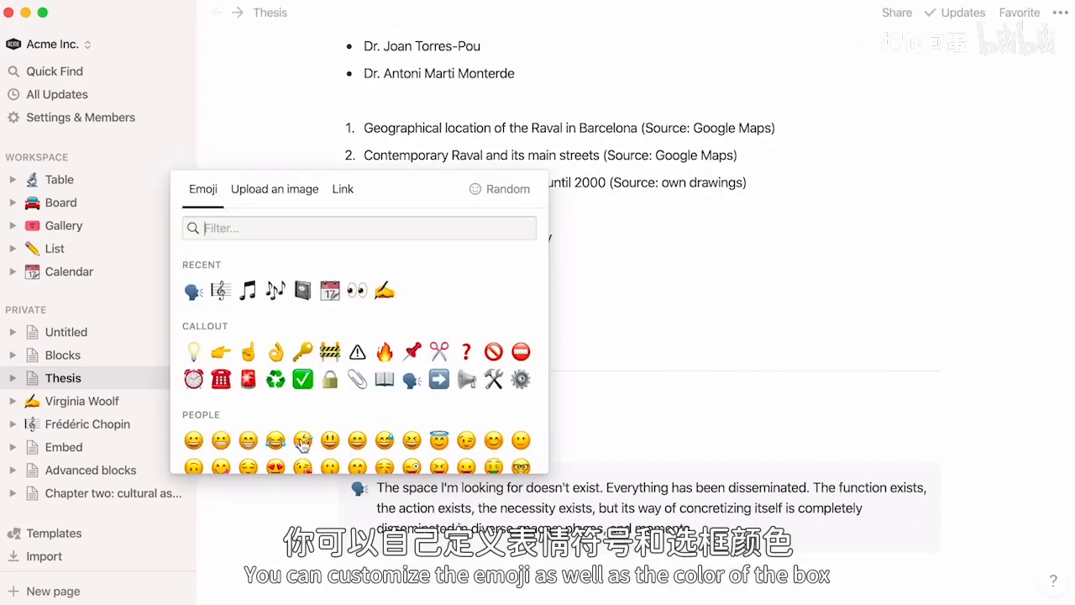
{"action": "left_click", "coordinate": [193, 351]}
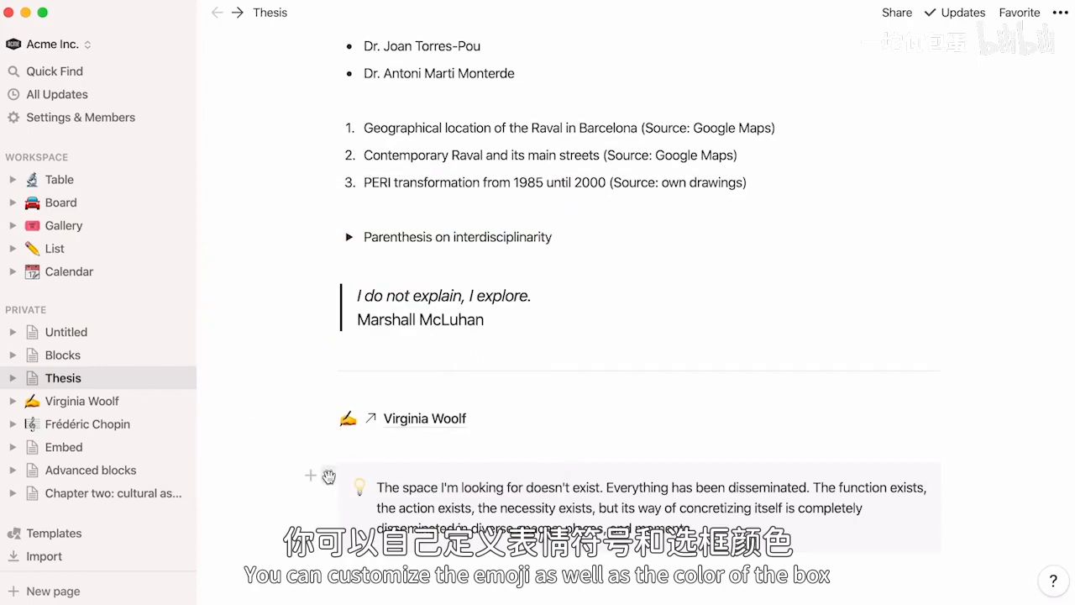
{"action": "left_click", "coordinate": [328, 475]}
{"action": "mouse_move", "coordinate": [298, 538]}
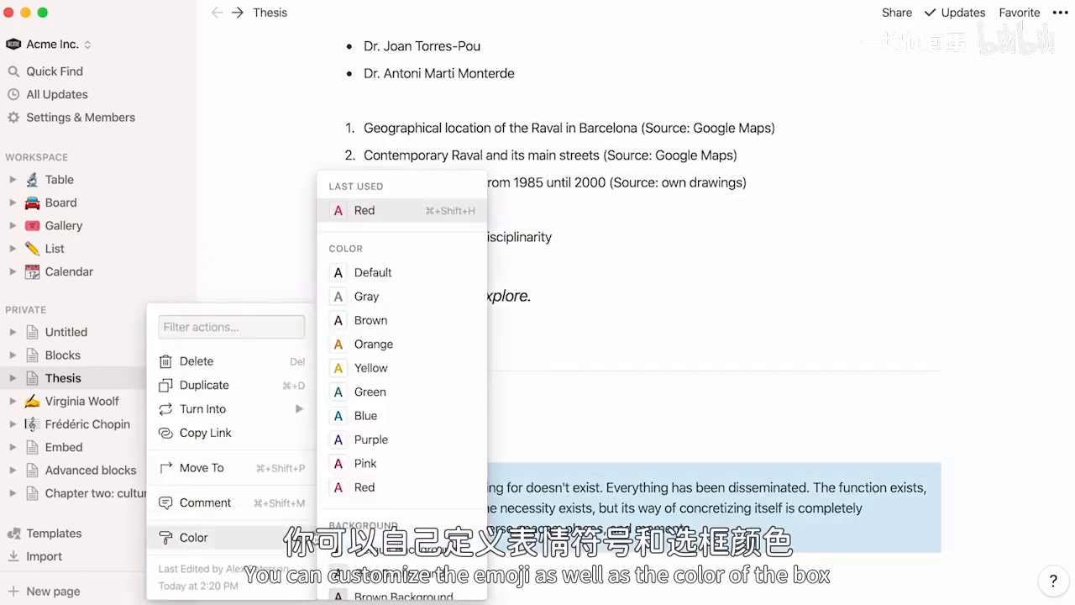
{"action": "scroll", "coordinate": [458, 526], "scroll_direction": "down", "scroll_amount": 3}
{"action": "left_click", "coordinate": [458, 516]}
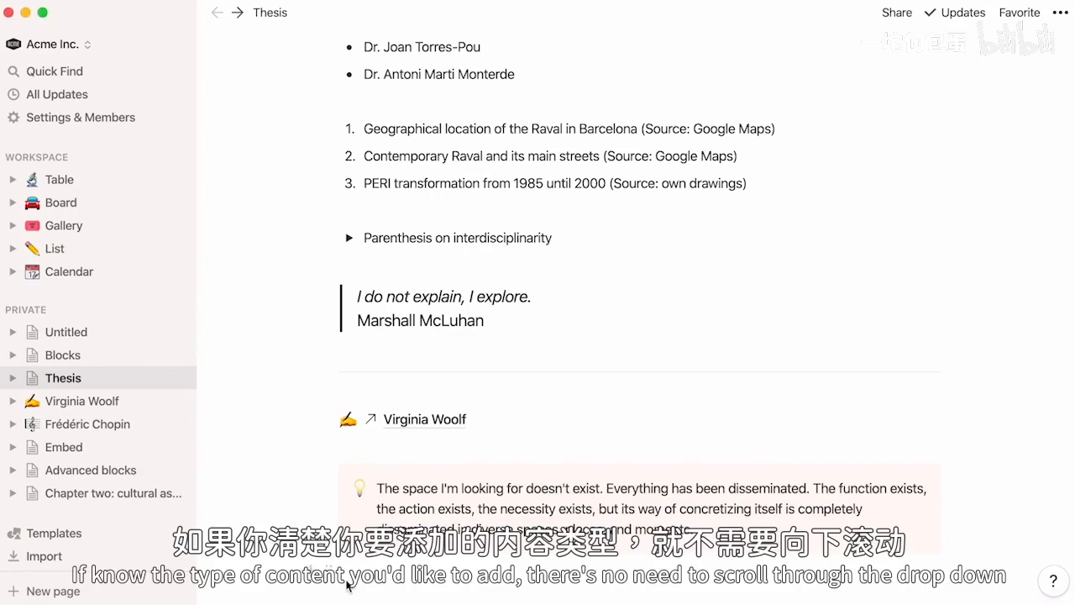
- Insert an empty toggle list below the callout by searching for "togg", and remove it
{"action": "scroll", "coordinate": [347, 585], "scroll_direction": "down", "scroll_amount": 1}
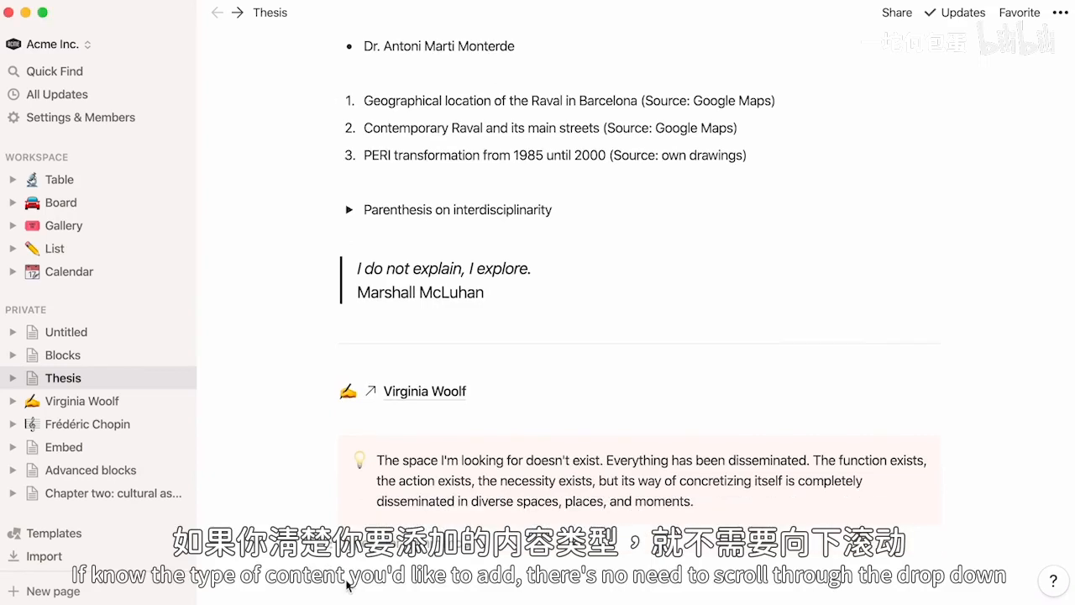
{"action": "scroll", "coordinate": [347, 585], "scroll_direction": "down", "scroll_amount": 1}
{"action": "type", "text": "/togg"}
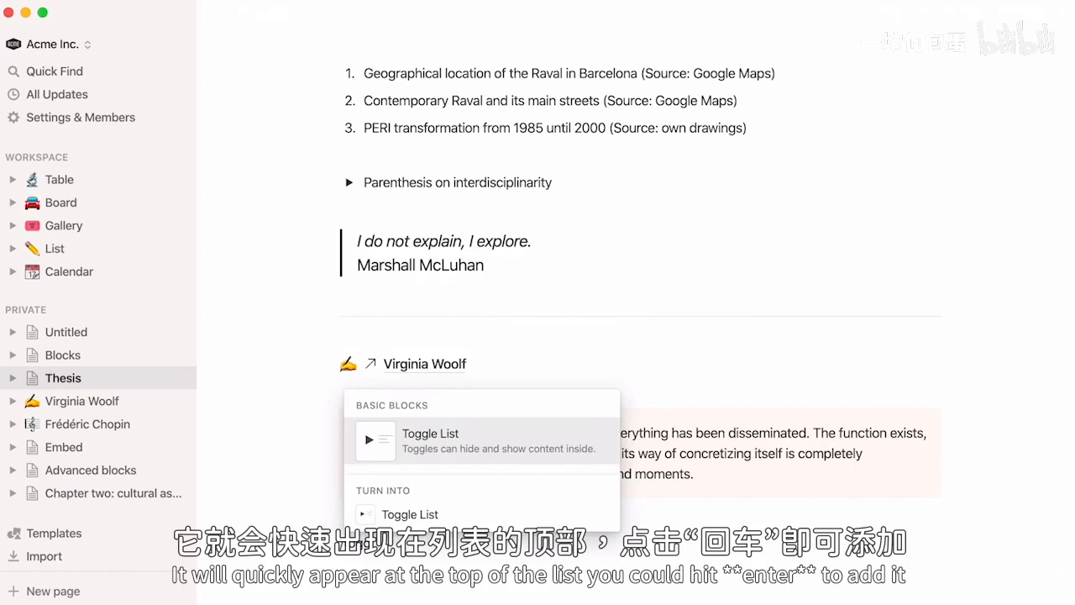
{"action": "key", "text": "Return"}
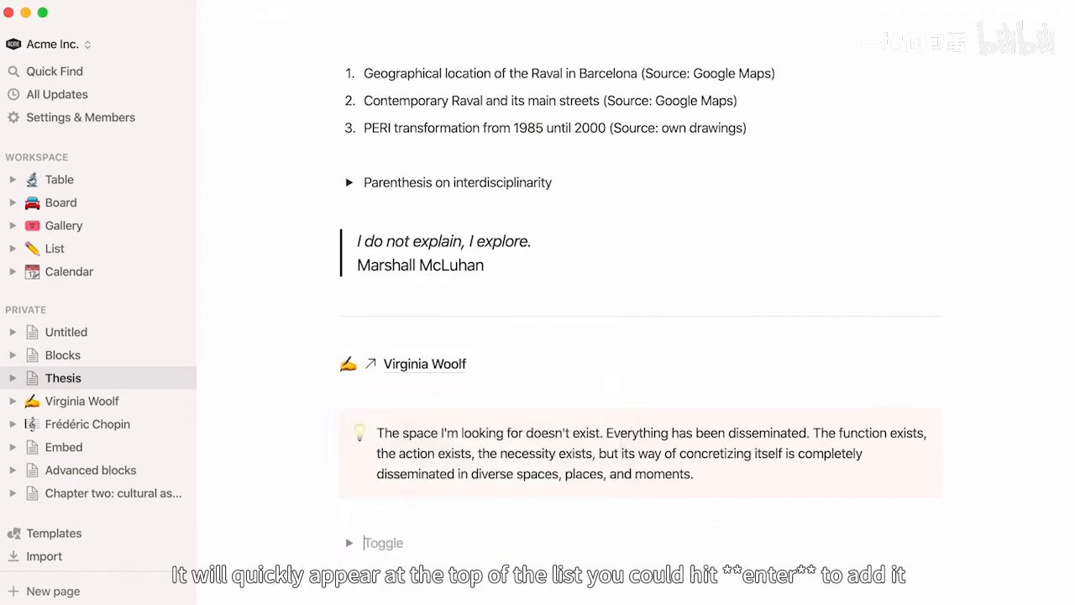
{"action": "key", "text": "BackSpace"}
{"action": "key", "text": "BackSpace"}
- View the Board, Gallery, List and Calendar database pages, and compare the calendar embedded in Blocks with the full-page Calendar
{"action": "scroll", "coordinate": [638, 288], "scroll_direction": "up", "scroll_amount": 3}
{"action": "scroll", "coordinate": [639, 303], "scroll_direction": "up", "scroll_amount": 10}
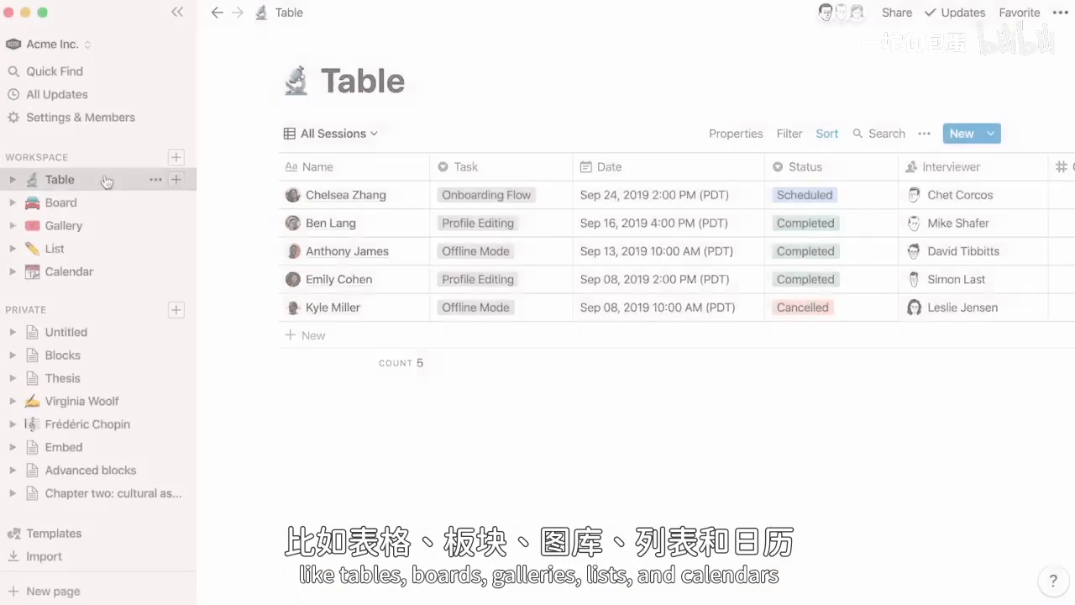
{"action": "left_click", "coordinate": [107, 202]}
{"action": "left_click", "coordinate": [109, 234]}
{"action": "left_click", "coordinate": [109, 248]}
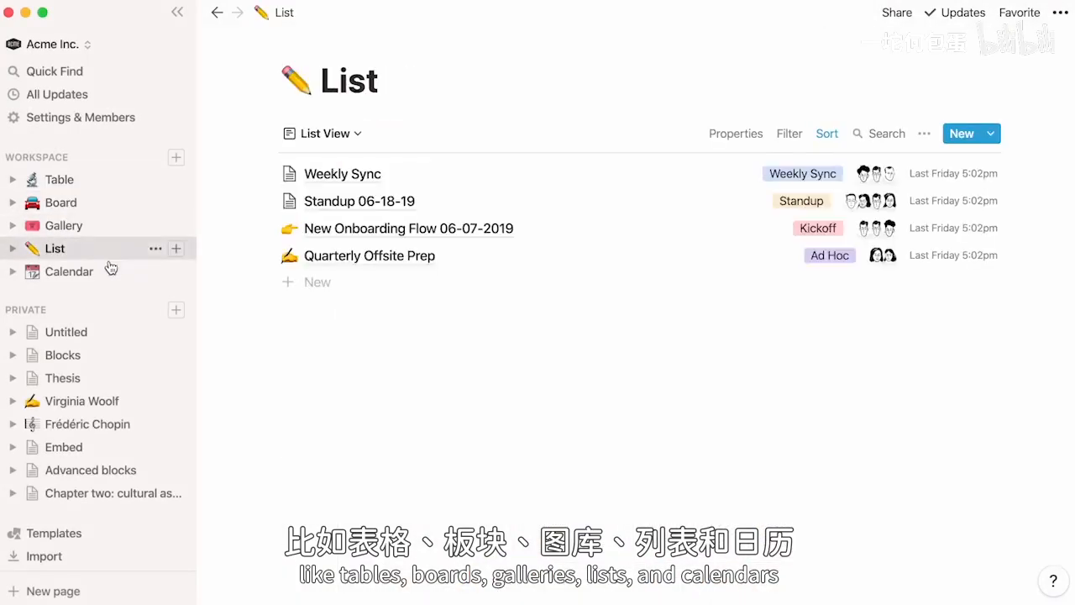
{"action": "left_click", "coordinate": [111, 270]}
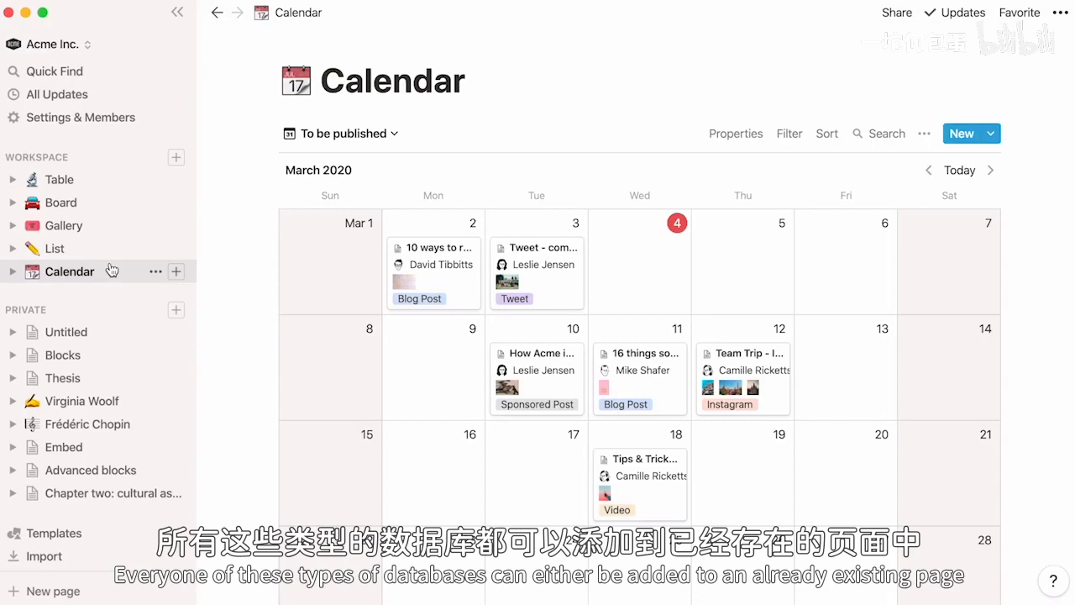
{"action": "left_click", "coordinate": [113, 352]}
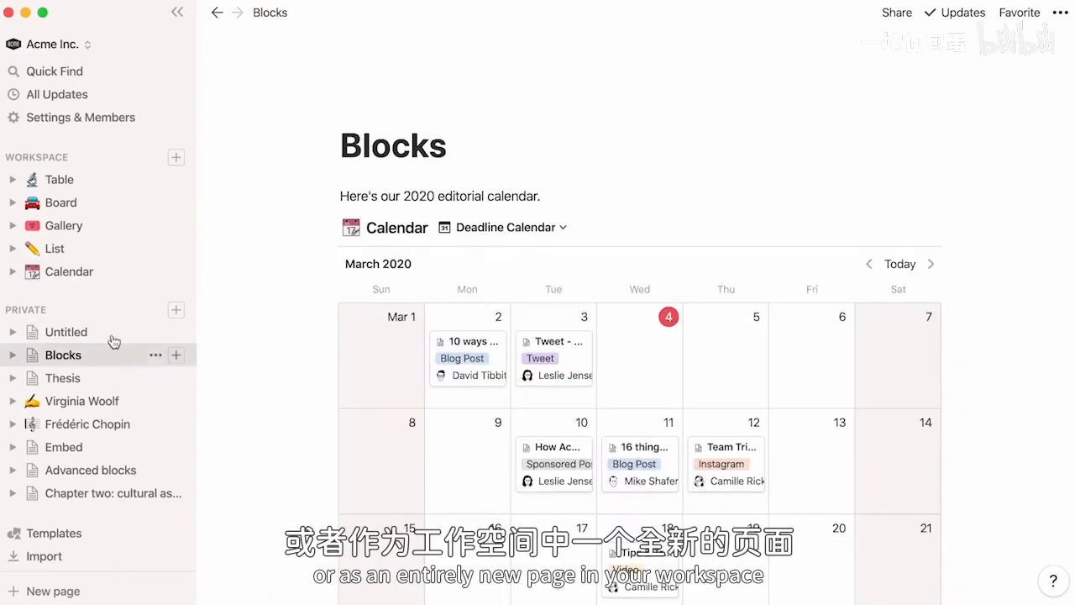
{"action": "left_click", "coordinate": [112, 282]}
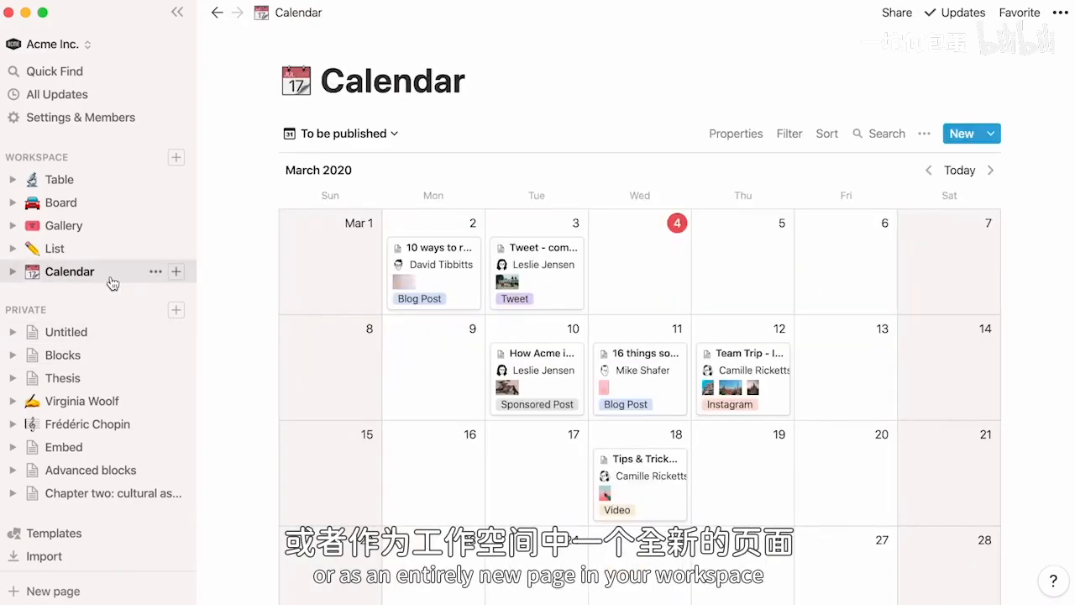
- On the Virginia Woolf page, insert an inline gallery titled "Books" below the introductory paragraph
{"action": "left_click", "coordinate": [143, 401]}
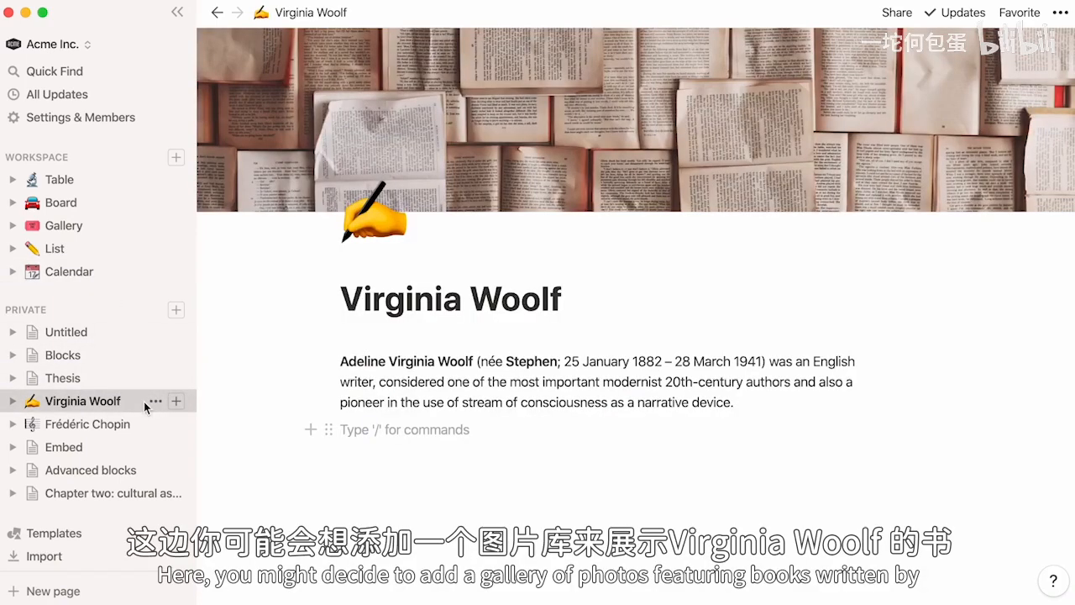
{"action": "key", "text": "Return"}
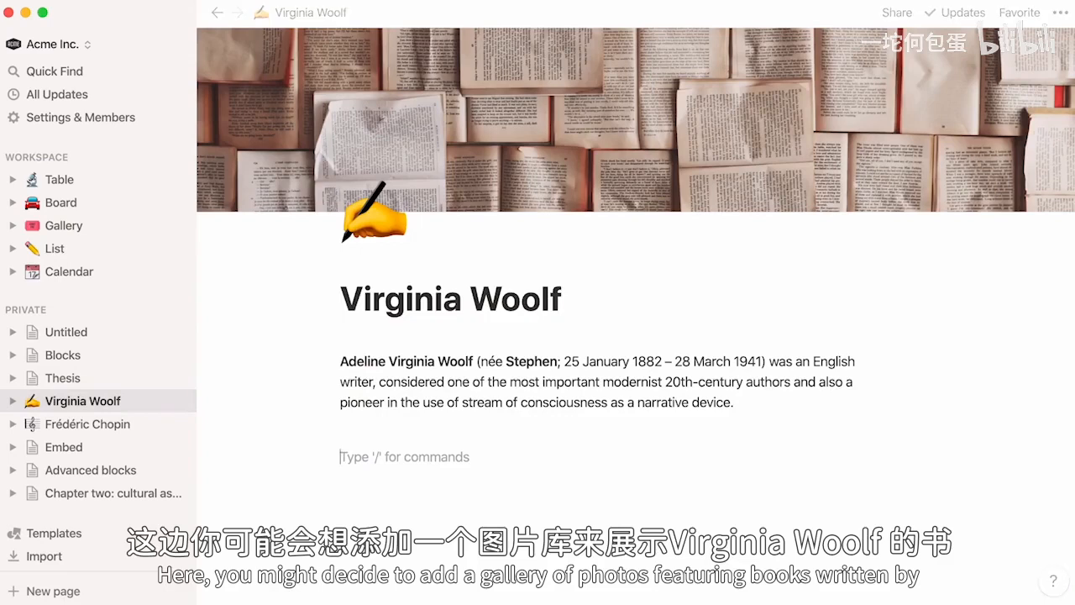
{"action": "type", "text": "/gallery"}
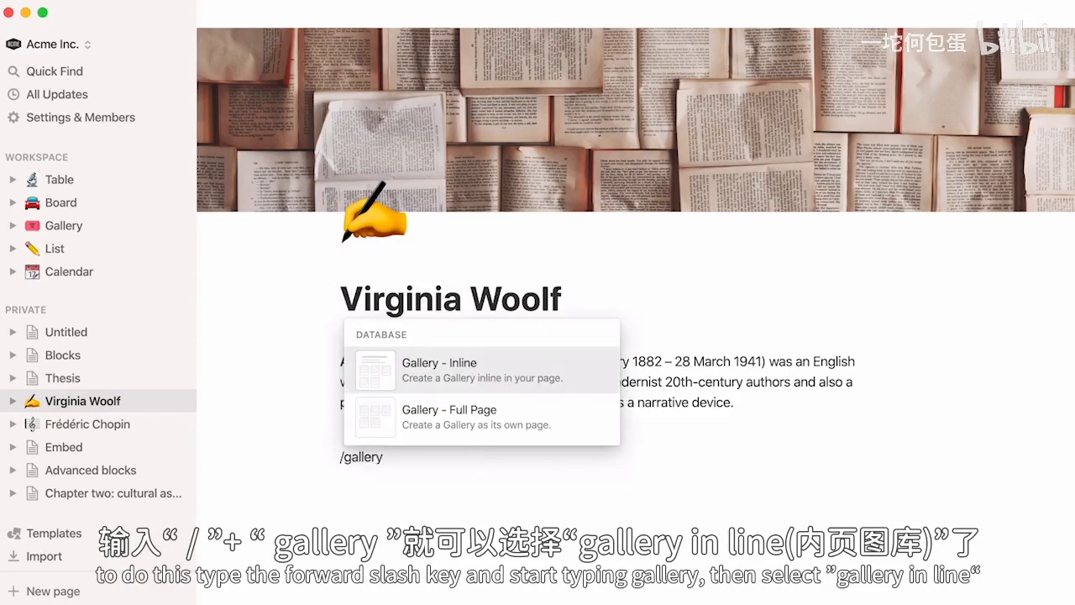
{"action": "left_click", "coordinate": [362, 368]}
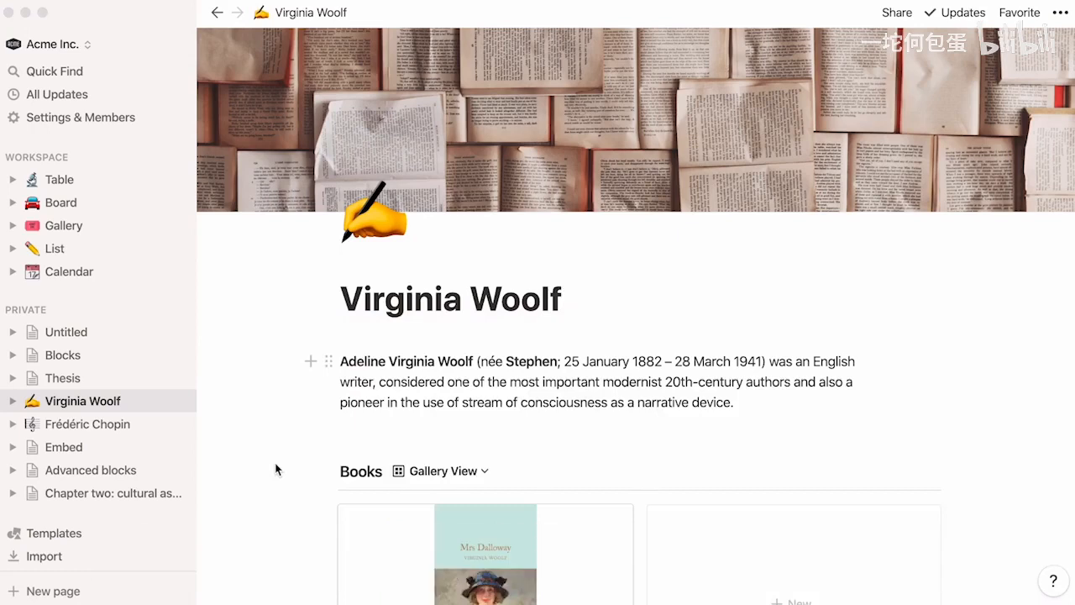
- Add the cover images of A Room of One's Own, Orlando, The Waves and To the Lighthouse from the Desktop folder to the Books gallery
{"action": "scroll", "coordinate": [277, 469], "scroll_direction": "down", "scroll_amount": 3}
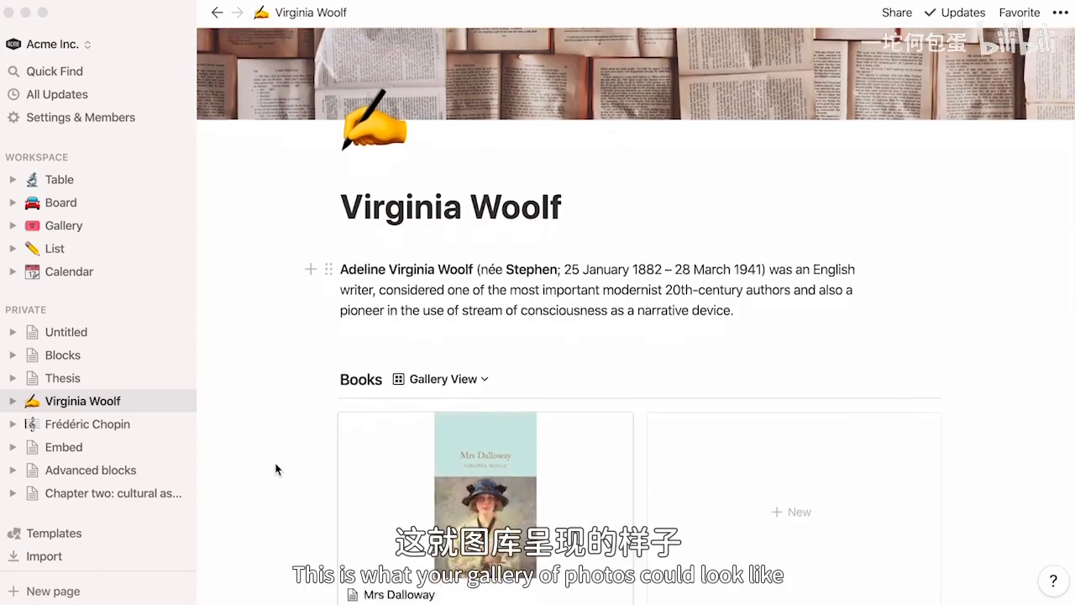
{"action": "scroll", "coordinate": [278, 469], "scroll_direction": "down", "scroll_amount": 3}
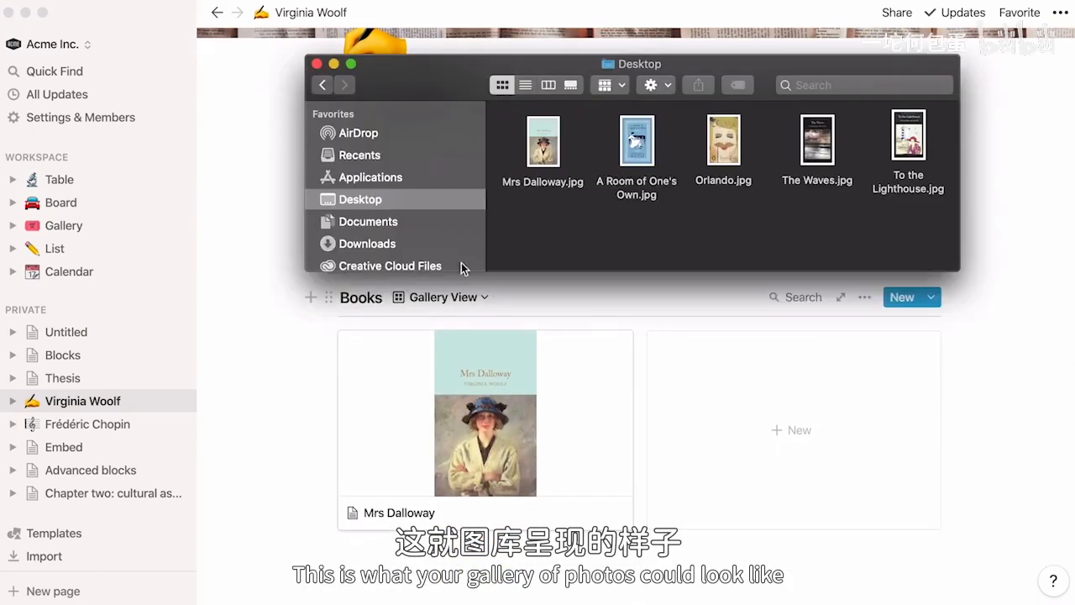
{"action": "left_click_drag", "start_coordinate": [587, 125], "coordinate": [789, 379]}
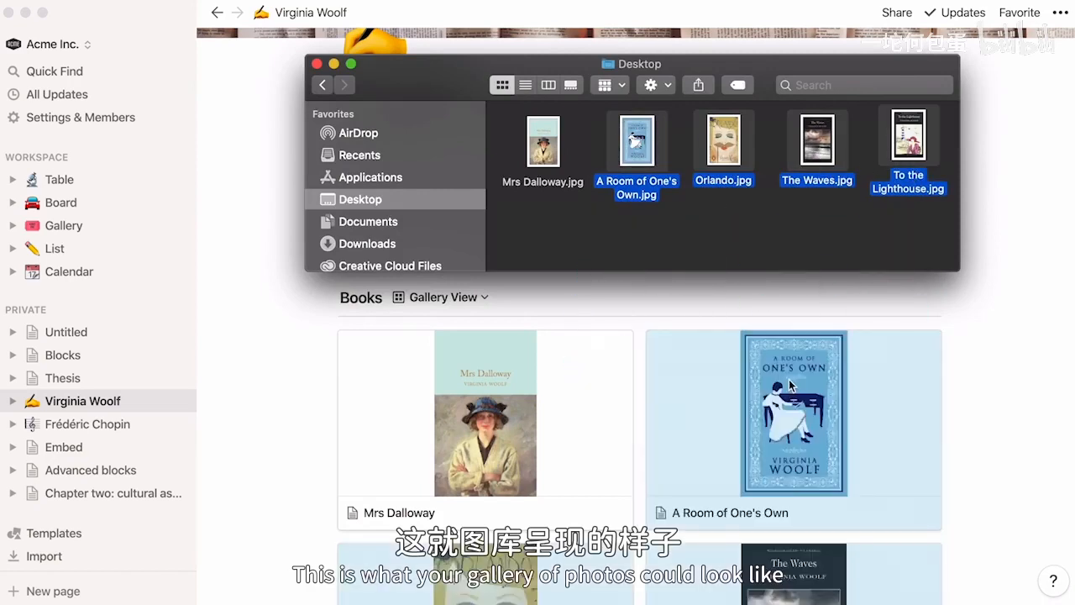
{"action": "left_click", "coordinate": [992, 300]}
{"action": "scroll", "coordinate": [992, 300], "scroll_direction": "down", "scroll_amount": 1}
{"action": "scroll", "coordinate": [993, 300], "scroll_direction": "down", "scroll_amount": 5}
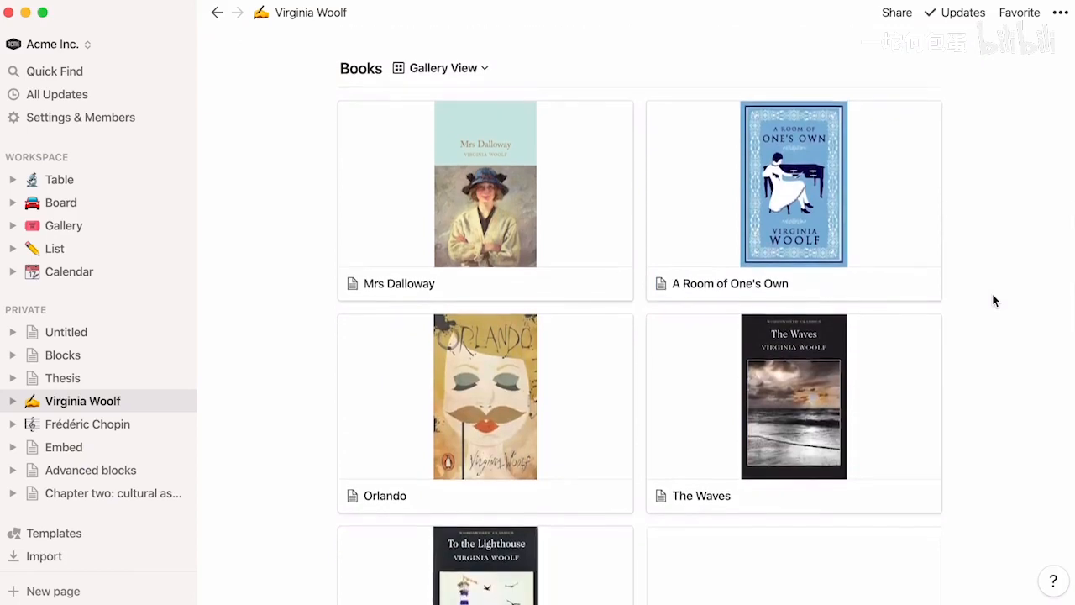
- Insert a full-page gallery database below the introductory paragraph of the Virginia Woolf page, and return to the parent page
{"action": "scroll", "coordinate": [992, 300], "scroll_direction": "up", "scroll_amount": 6}
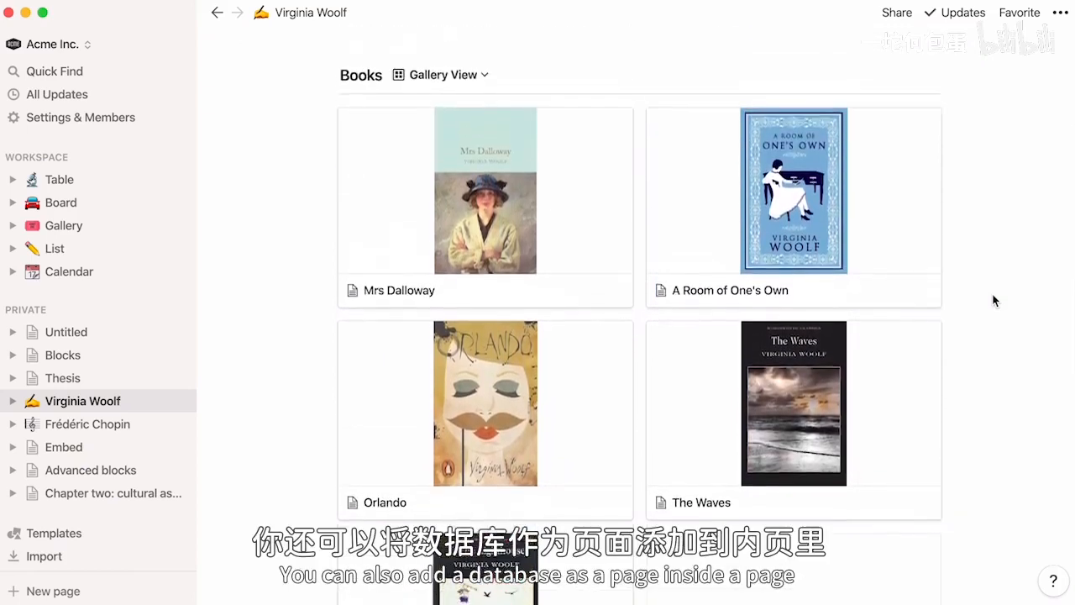
{"action": "scroll", "coordinate": [993, 300], "scroll_direction": "up", "scroll_amount": 2}
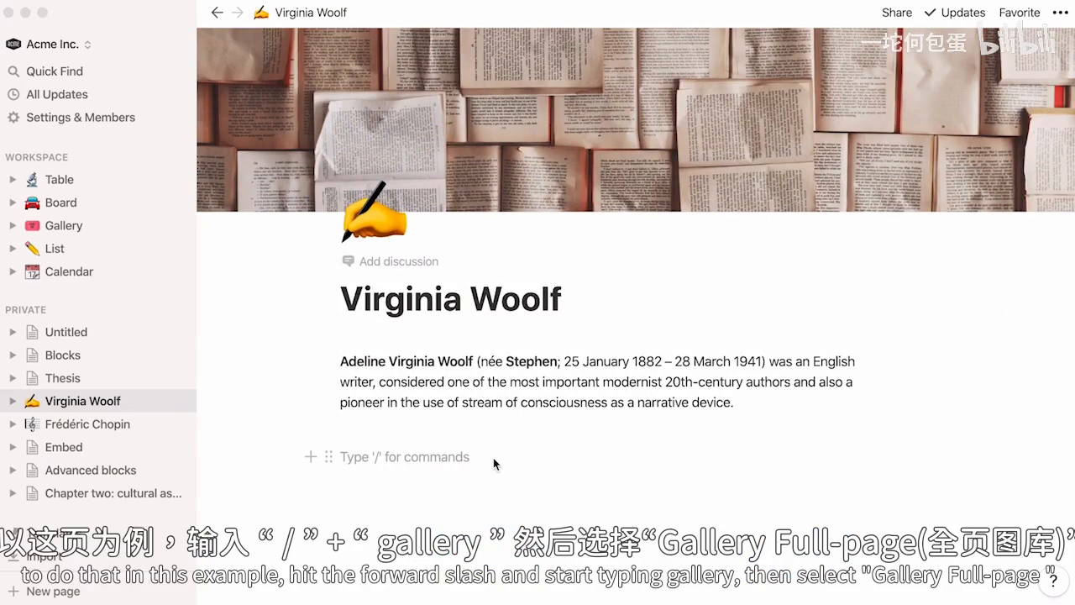
{"action": "left_click", "coordinate": [493, 458]}
{"action": "type", "text": "/gallery"}
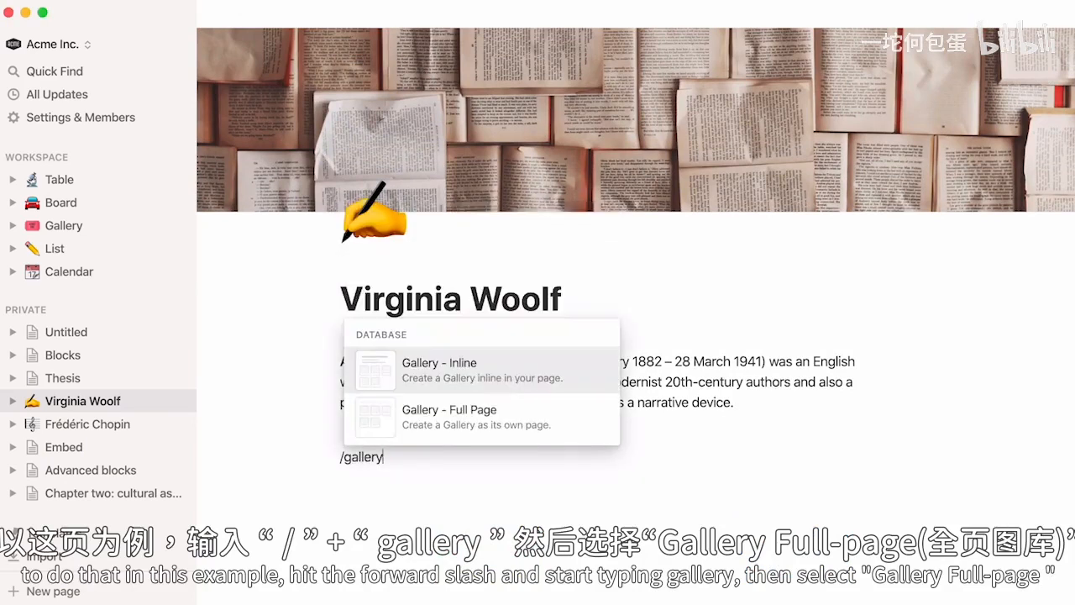
{"action": "left_click", "coordinate": [461, 430]}
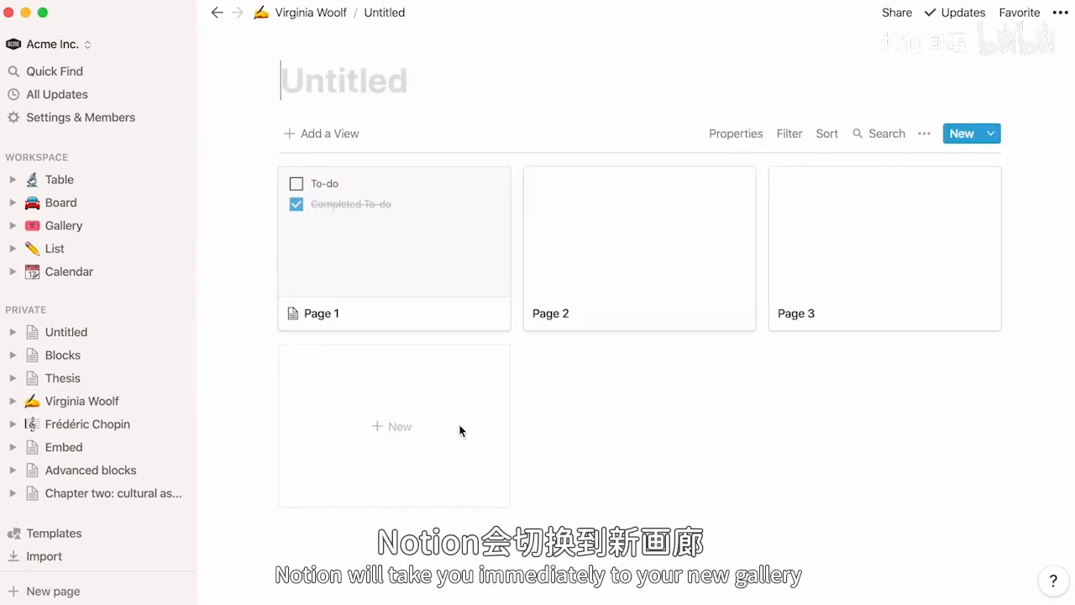
{"action": "left_click", "coordinate": [217, 14]}
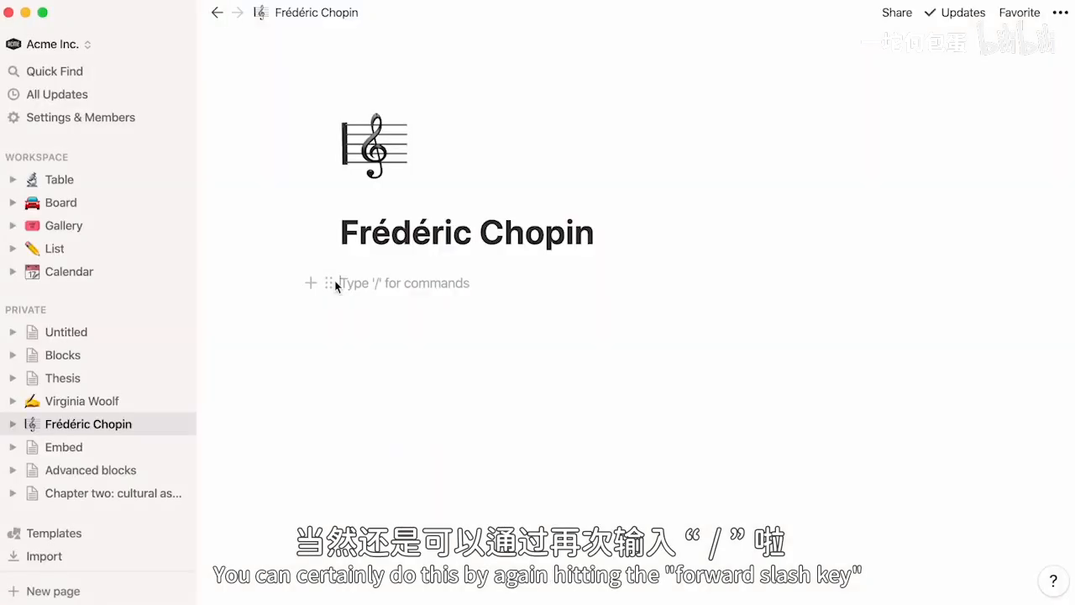
- Insert an image block on the Frédéric Chopin page and view its Upload, Embed link and Unsplash sources
{"action": "type", "text": "/image"}
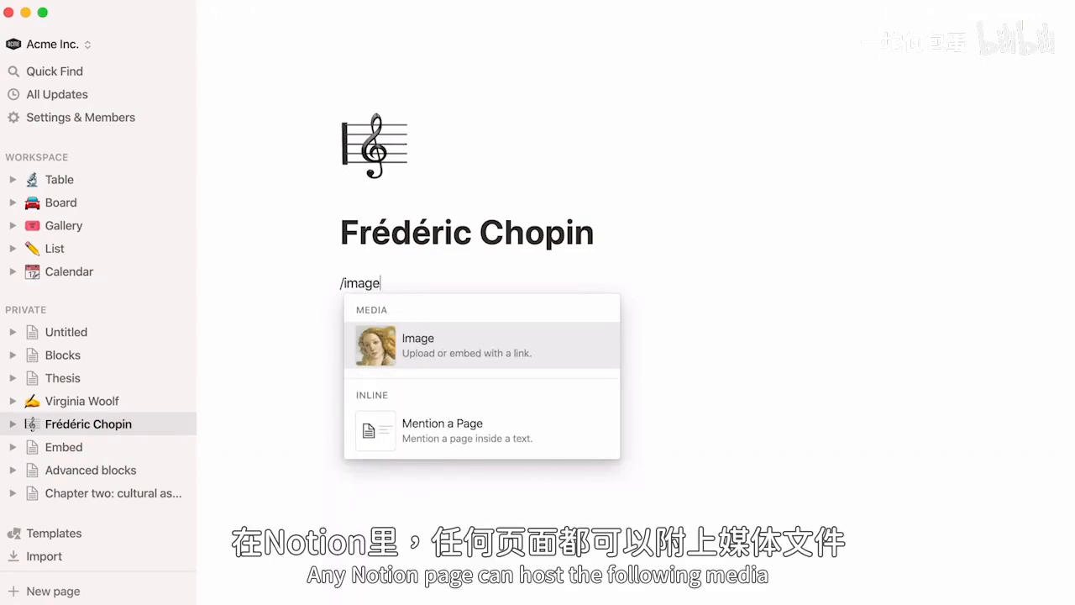
{"action": "key", "text": "Return"}
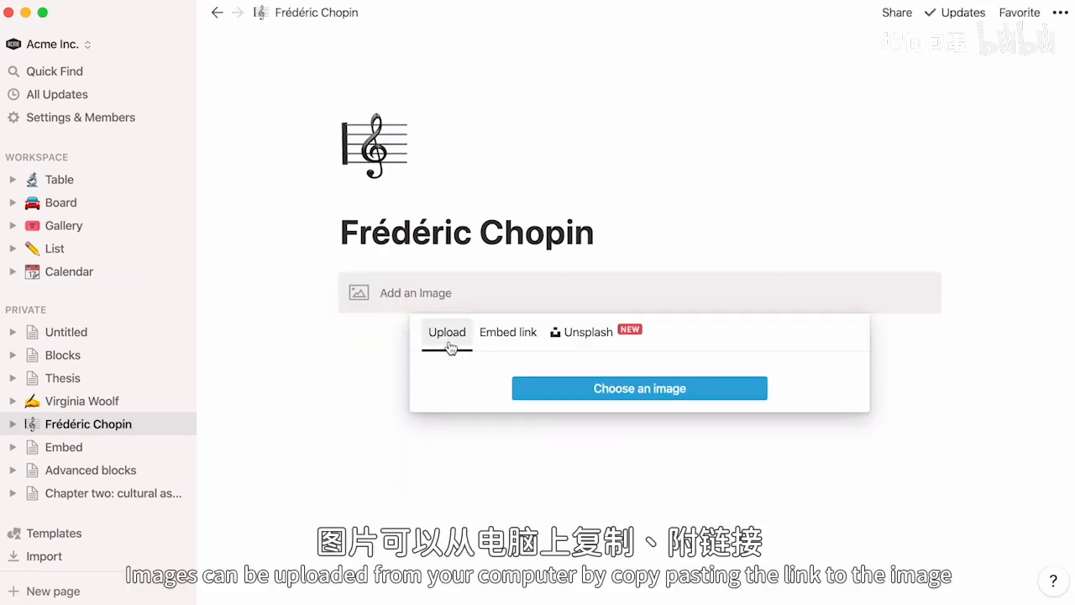
{"action": "left_click", "coordinate": [500, 343]}
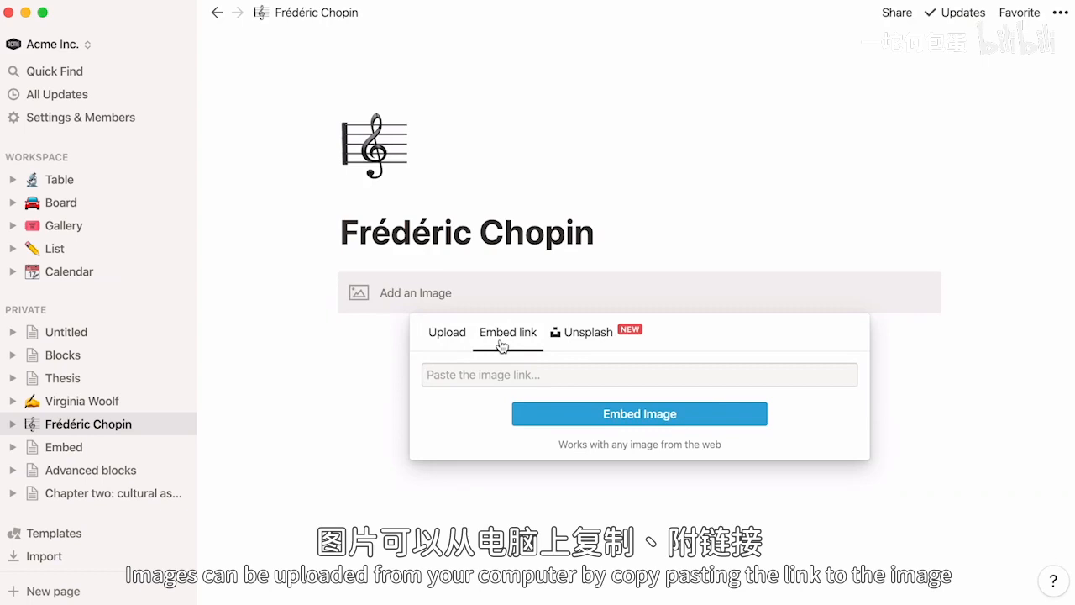
{"action": "left_click", "coordinate": [567, 339]}
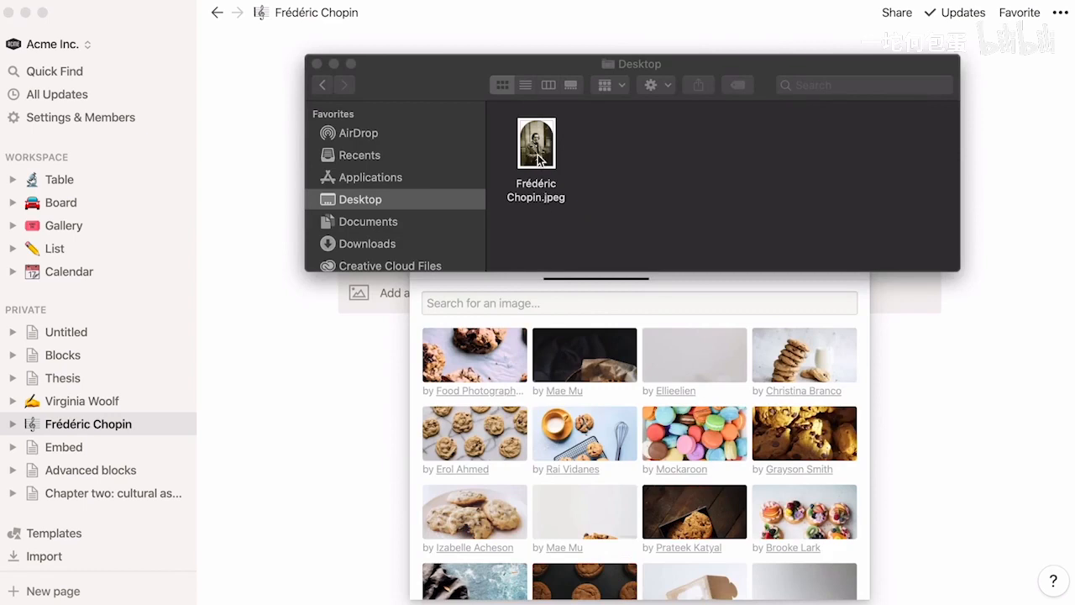
- Add Frédéric Chopin.jpeg from the Desktop folder to the page, and delete the empty image placeholder above it
{"action": "left_click", "coordinate": [535, 155]}
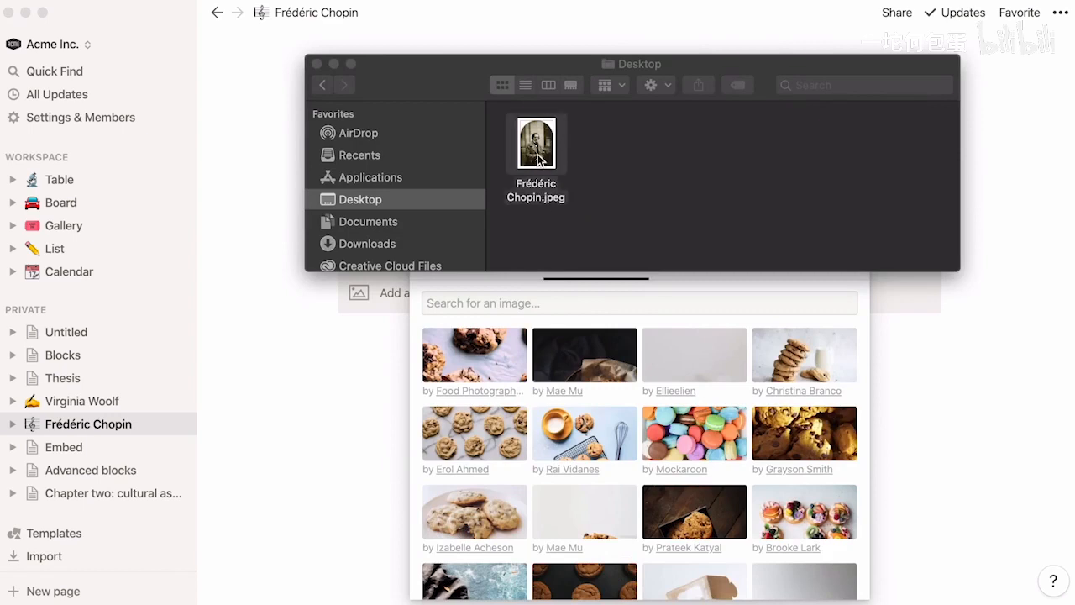
{"action": "left_click_drag", "start_coordinate": [535, 167], "coordinate": [340, 322]}
{"action": "left_click", "coordinate": [280, 351]}
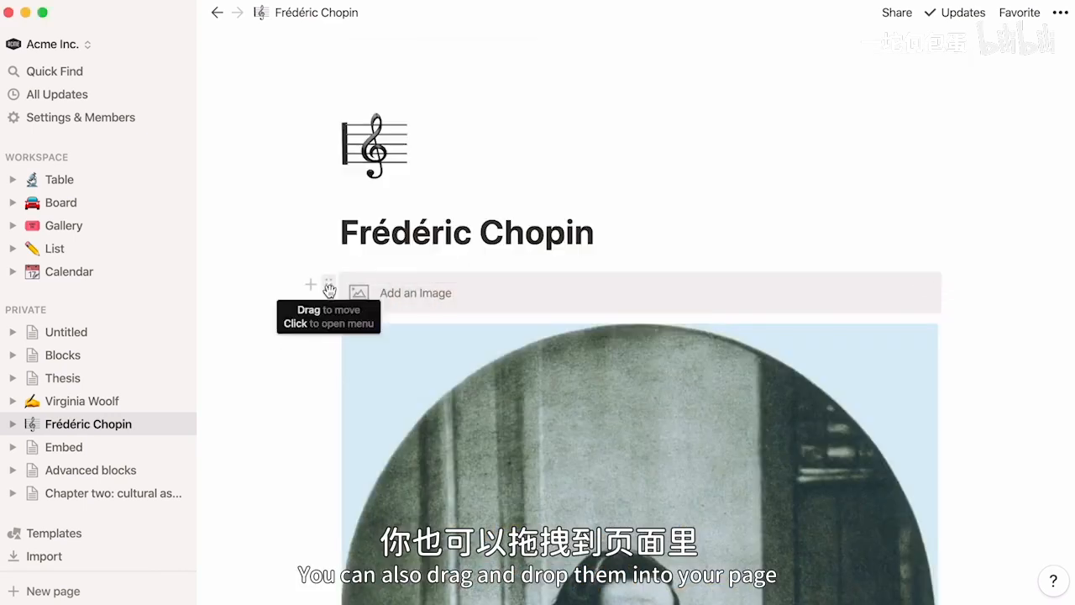
{"action": "left_click", "coordinate": [329, 285]}
{"action": "left_click", "coordinate": [283, 223]}
- Shrink the Chopin portrait to about half the width of the page content
{"action": "scroll", "coordinate": [286, 225], "scroll_direction": "down", "scroll_amount": 5}
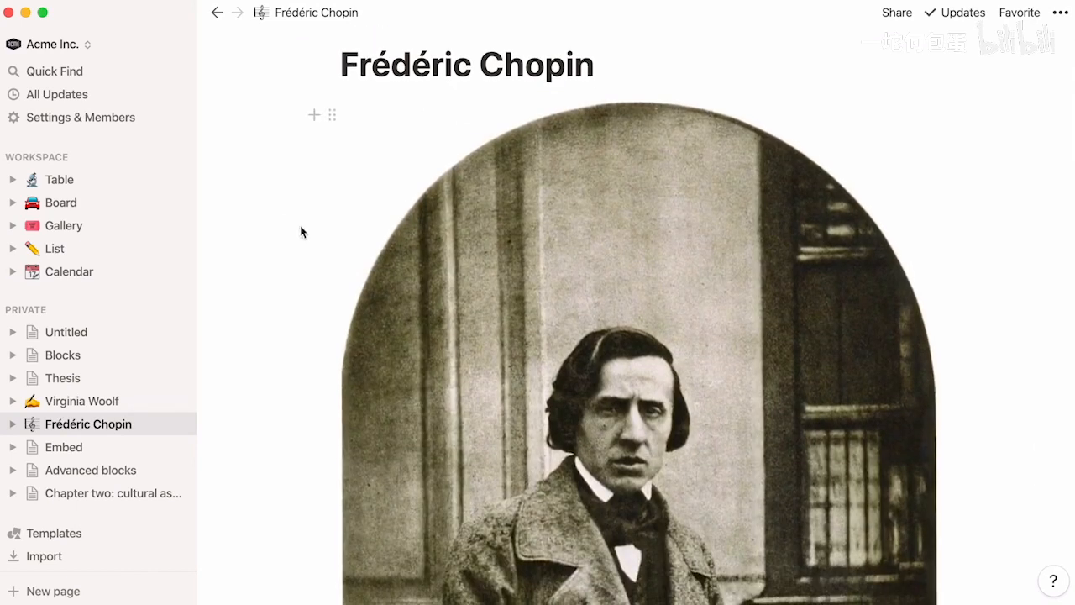
{"action": "left_click_drag", "start_coordinate": [342, 232], "coordinate": [477, 237]}
{"action": "left_click", "coordinate": [448, 317]}
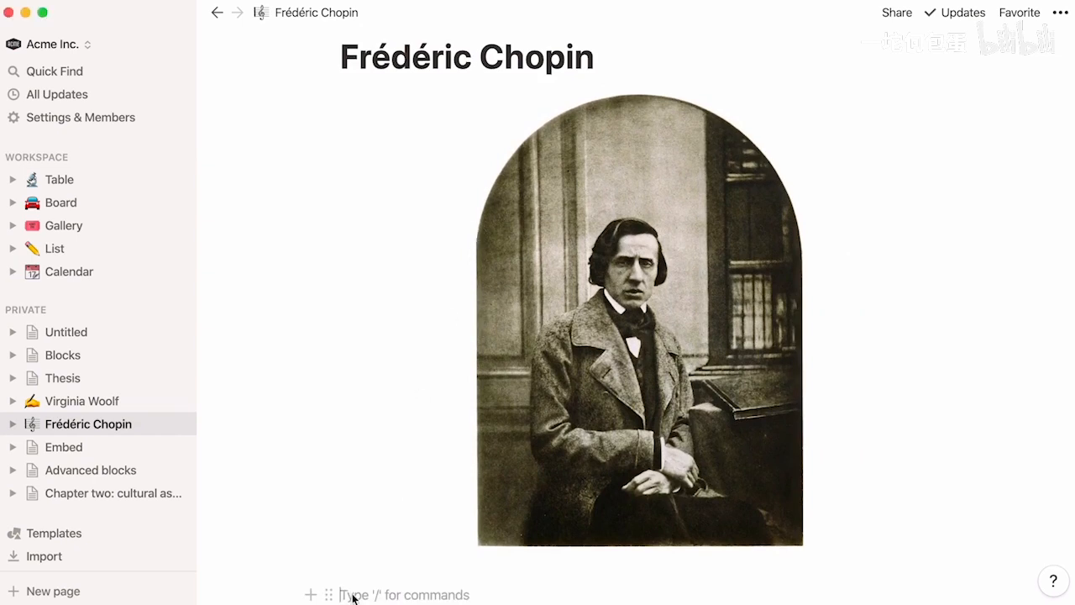
{"action": "key", "text": "Return"}
{"action": "type", "text": "/"}
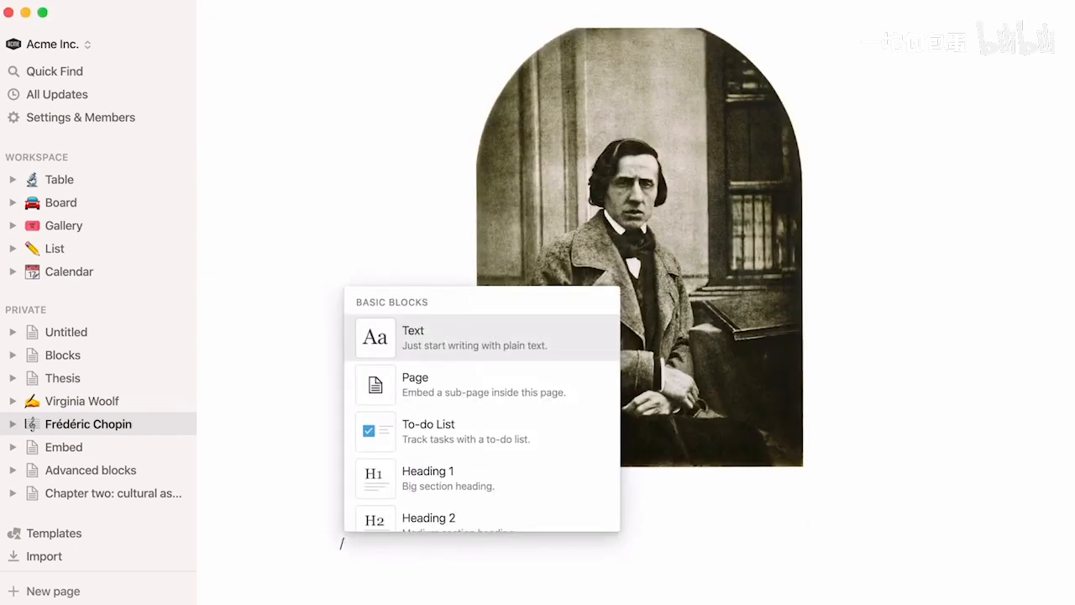
{"action": "type", "text": "web"}
{"action": "key", "text": "Return"}
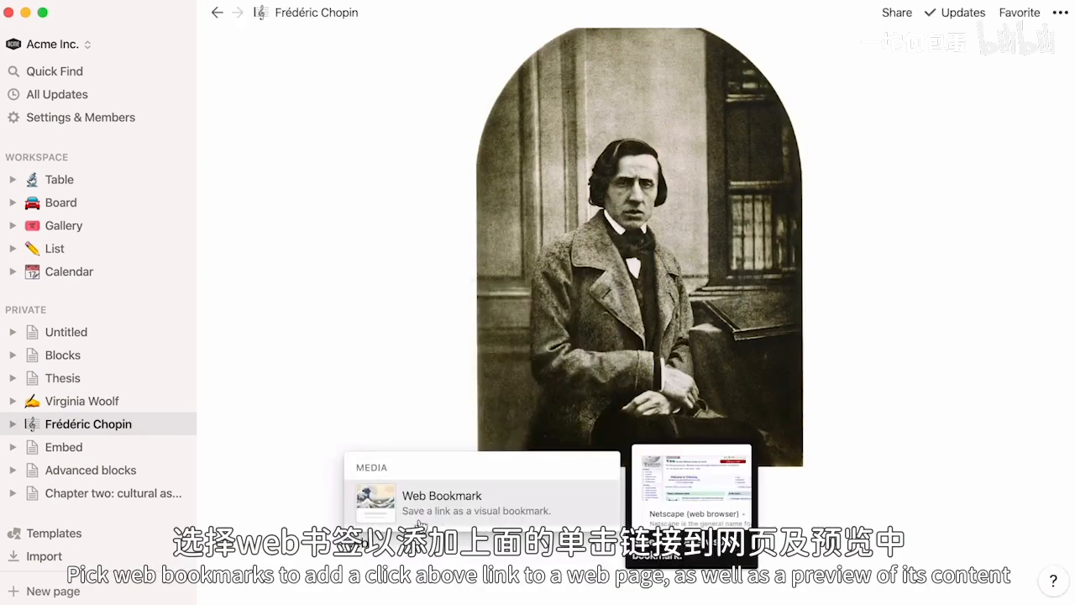
{"action": "type", "text": "https://en.wikipedia.org/wiki/Nocturnes_(Chopin)"}
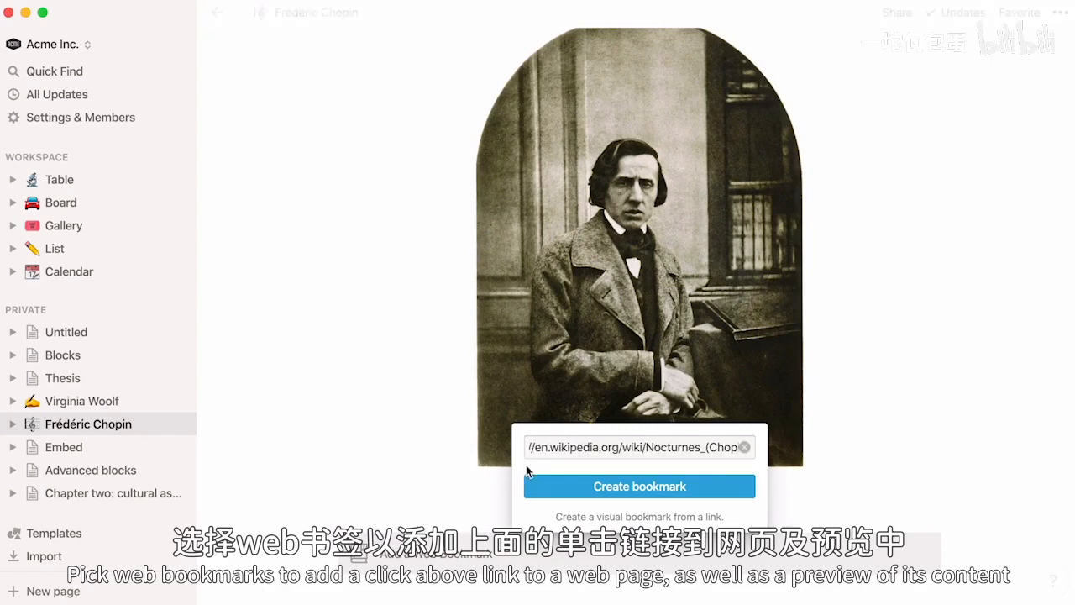
{"action": "left_click", "coordinate": [534, 491]}
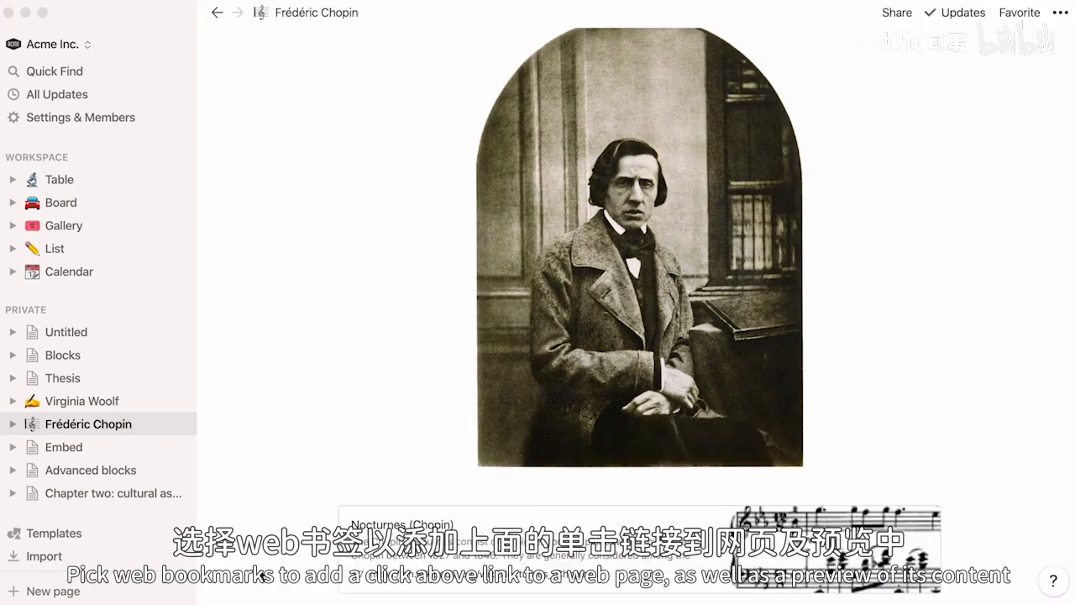
- Insert a video block below the Nocturnes bookmark and upload Frédéric Chopin.mp4 from the Desktop folder
{"action": "scroll", "coordinate": [263, 575], "scroll_direction": "down", "scroll_amount": 10}
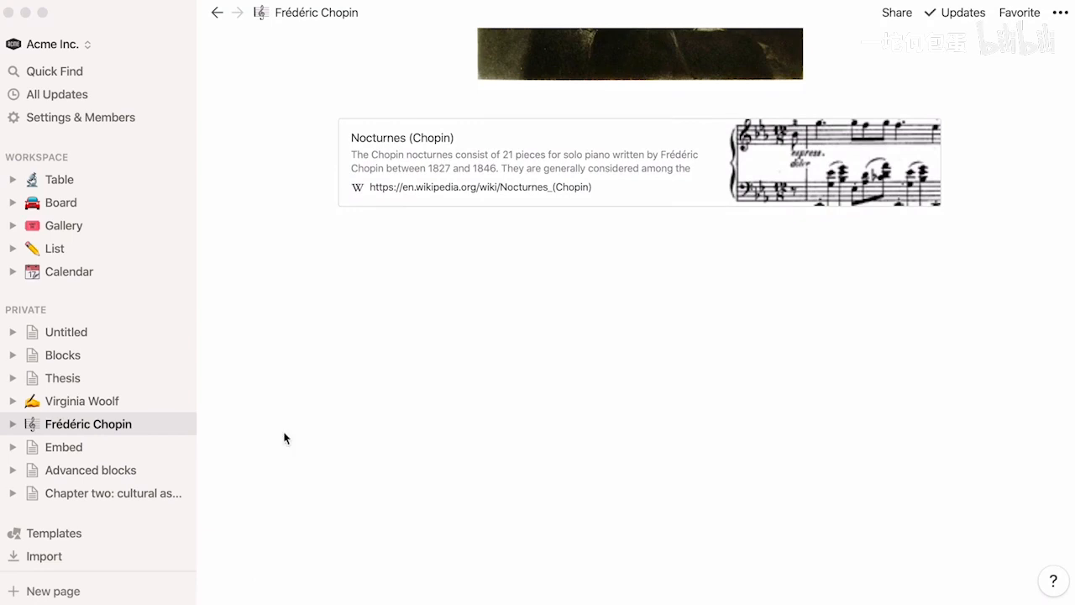
{"action": "left_click", "coordinate": [333, 245]}
{"action": "type", "text": "/video"}
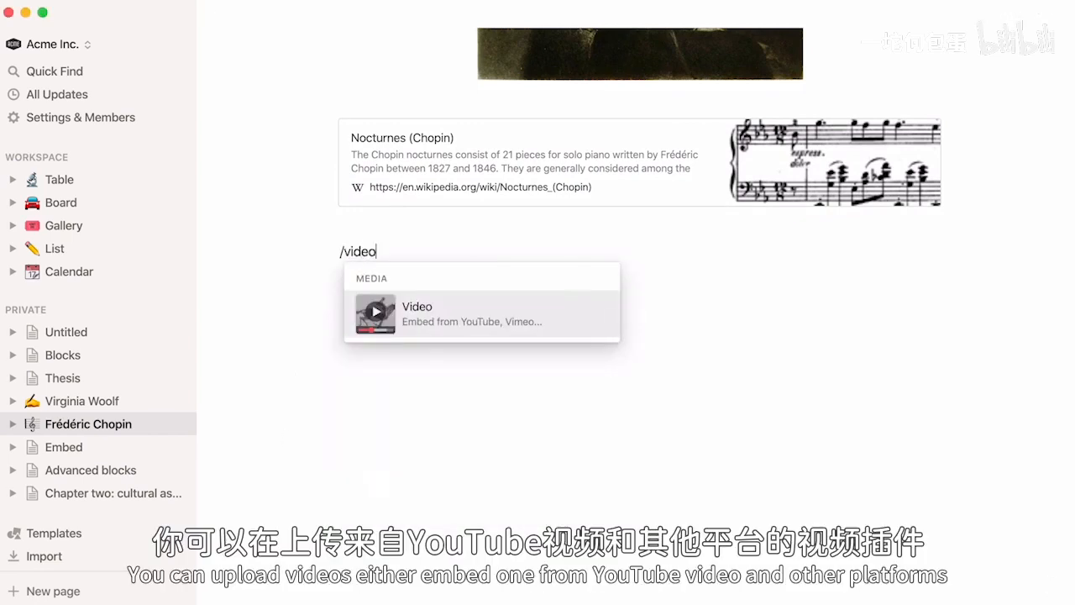
{"action": "left_click", "coordinate": [447, 312]}
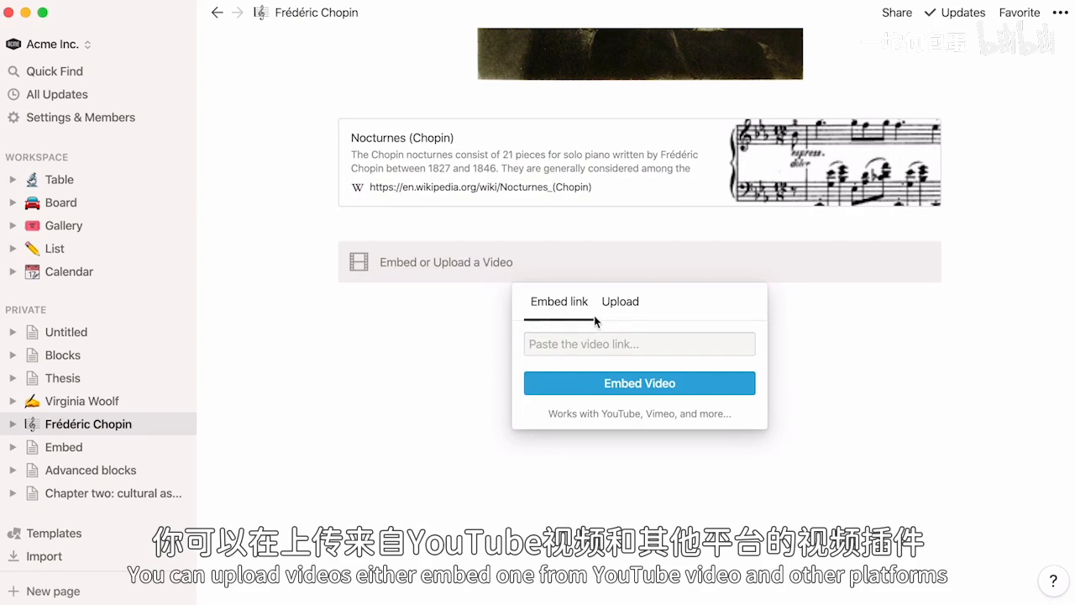
{"action": "left_click", "coordinate": [622, 318]}
{"action": "left_click", "coordinate": [572, 358]}
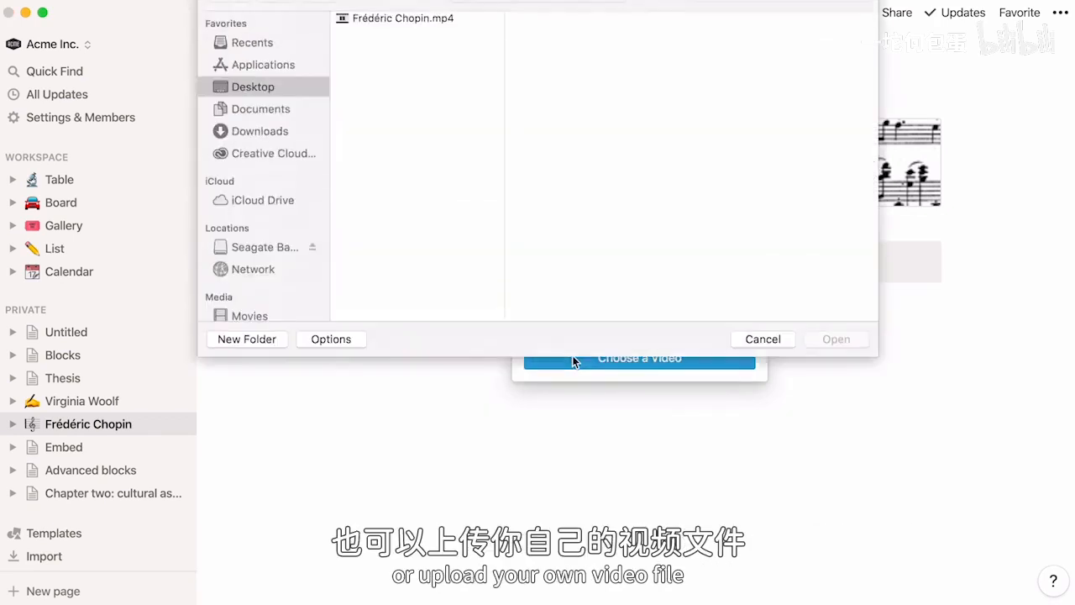
{"action": "left_click", "coordinate": [404, 40]}
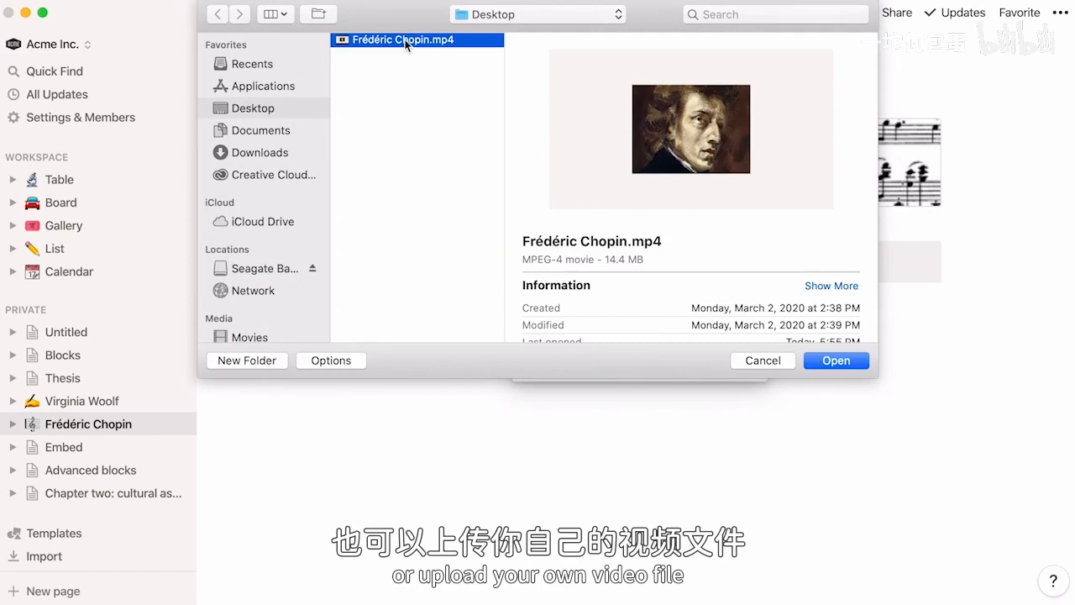
{"action": "double_click", "coordinate": [405, 40]}
- Embed the copied link to the Chopin: Nocturnes album as an audio block, and place it in a column beside the video
{"action": "scroll", "coordinate": [224, 384], "scroll_direction": "down", "scroll_amount": 4}
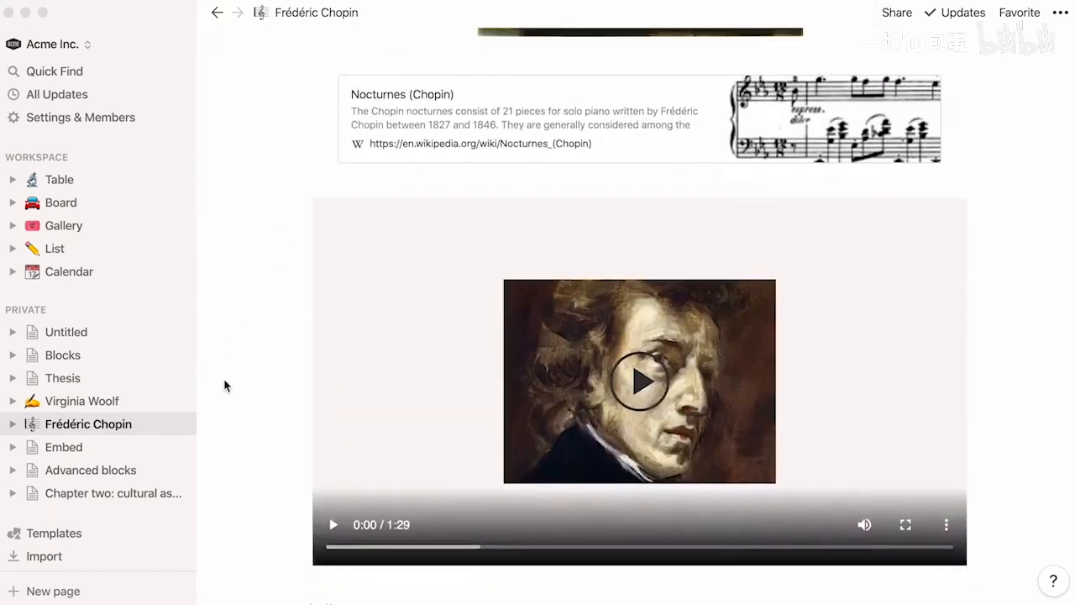
{"action": "scroll", "coordinate": [224, 385], "scroll_direction": "down", "scroll_amount": 6}
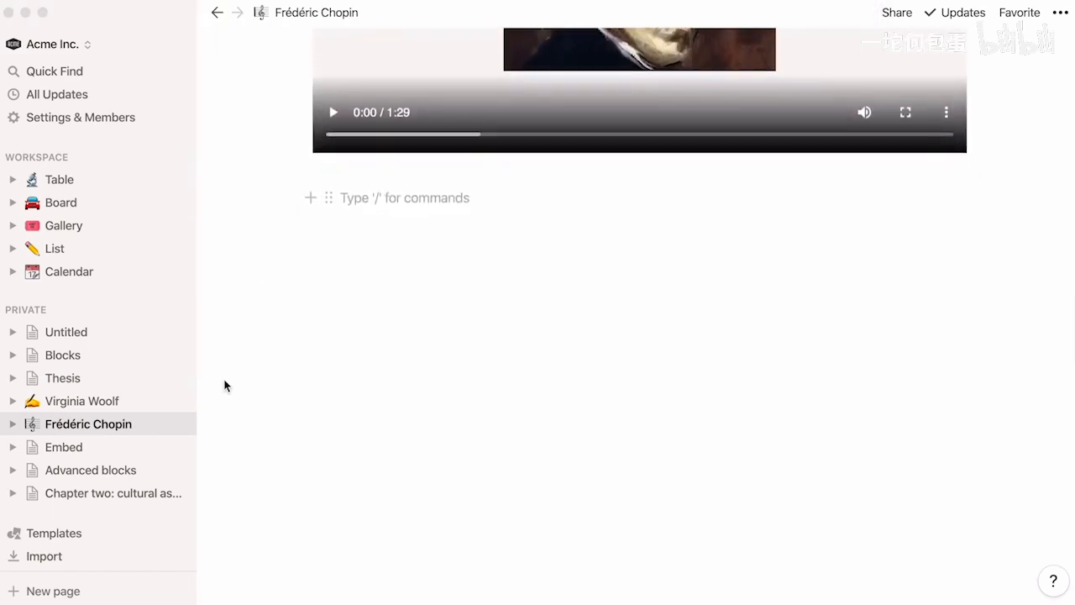
{"action": "type", "text": "/audio"}
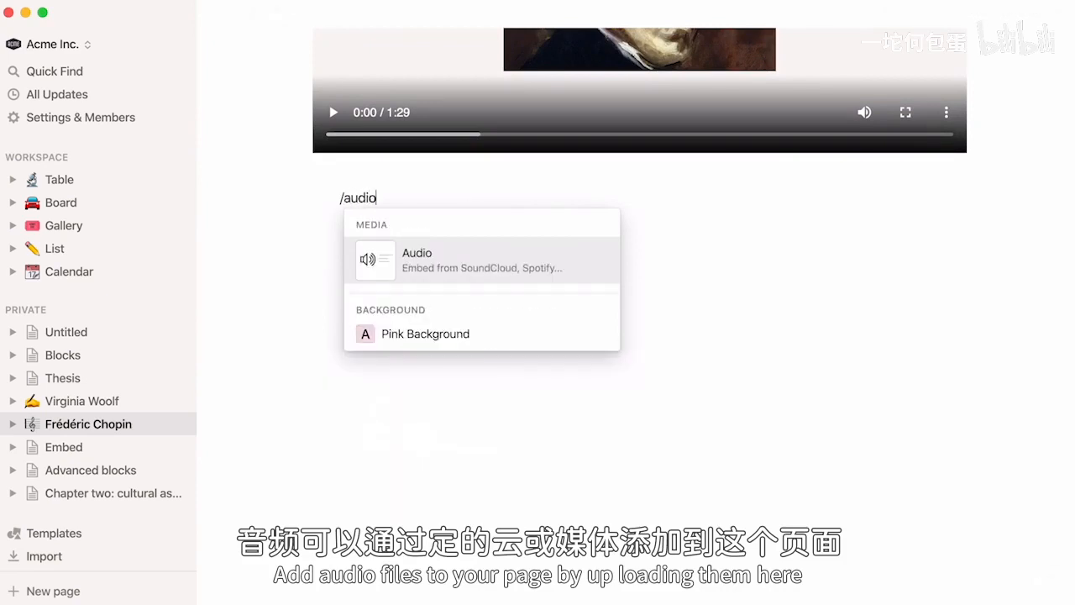
{"action": "left_click", "coordinate": [437, 272]}
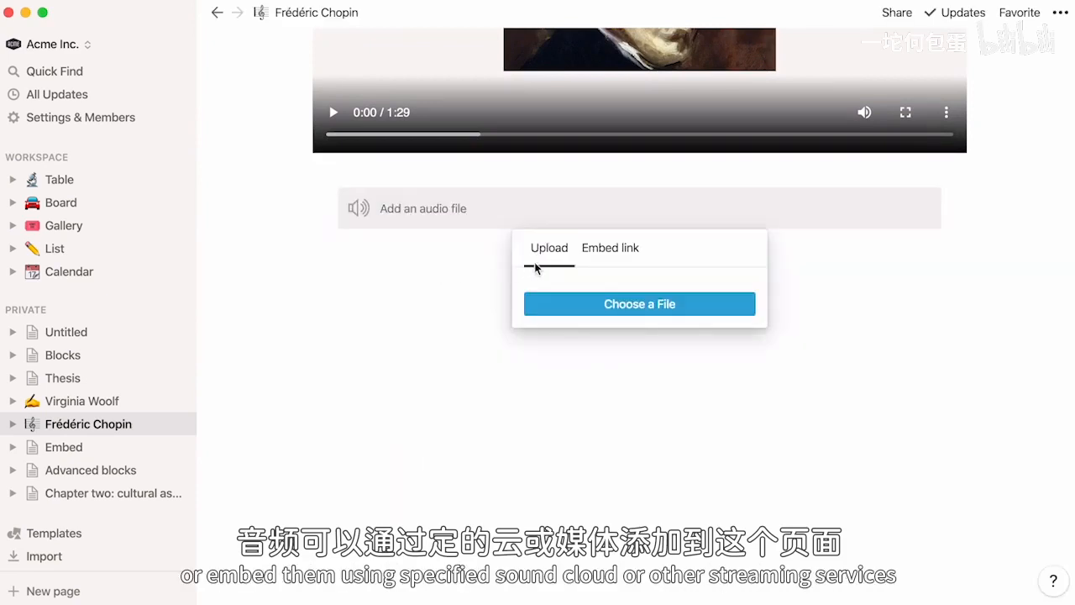
{"action": "left_click", "coordinate": [606, 251]}
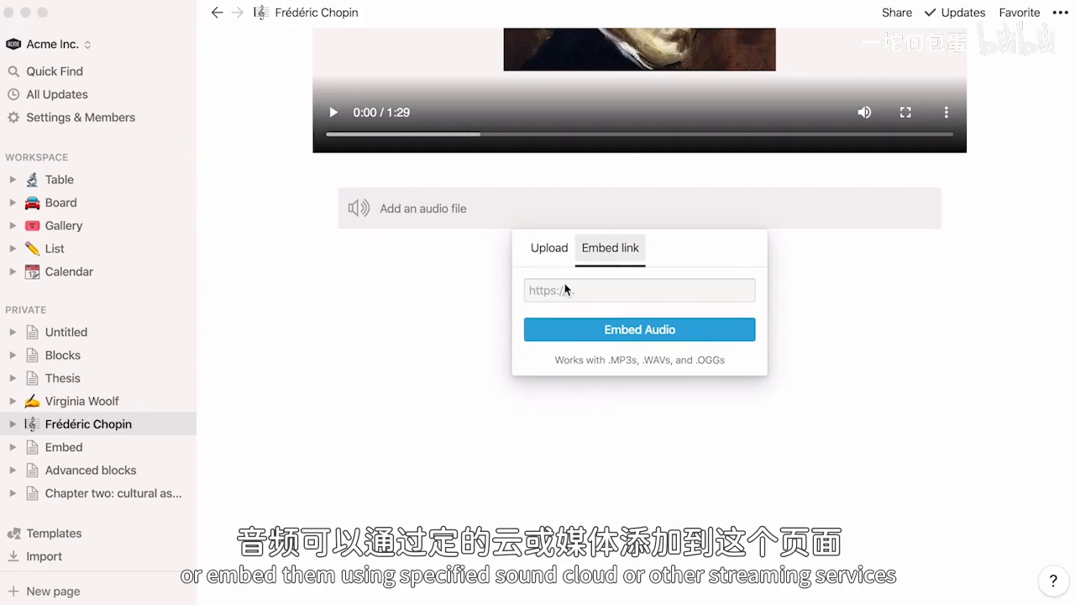
{"action": "key", "text": "super+v"}
{"action": "left_click", "coordinate": [570, 330]}
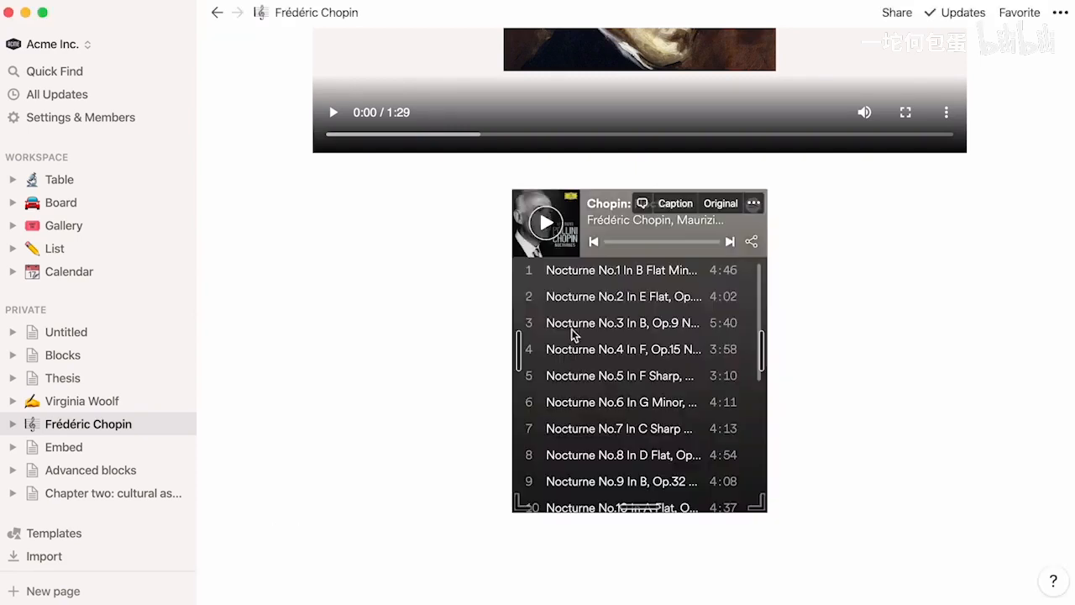
{"action": "left_click_drag", "start_coordinate": [501, 202], "coordinate": [986, 120]}
- Insert a JavaScript code block below the media columns with an if/else setting greeting to "Good day" when hour < 18, otherwise "Good evening"
{"action": "left_click", "coordinate": [377, 479]}
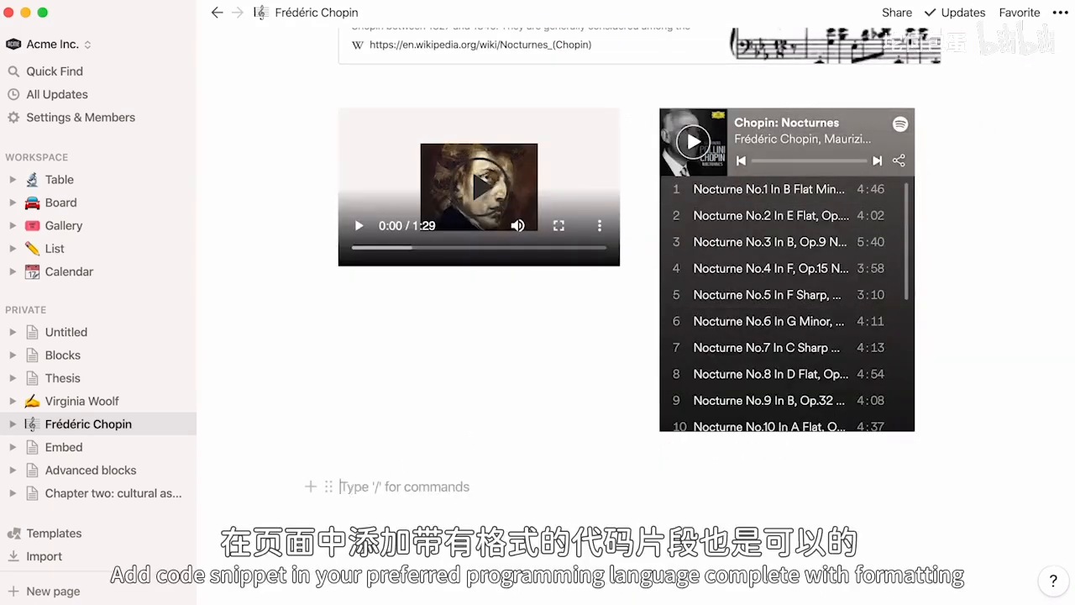
{"action": "type", "text": "/code"}
{"action": "key", "text": "Return"}
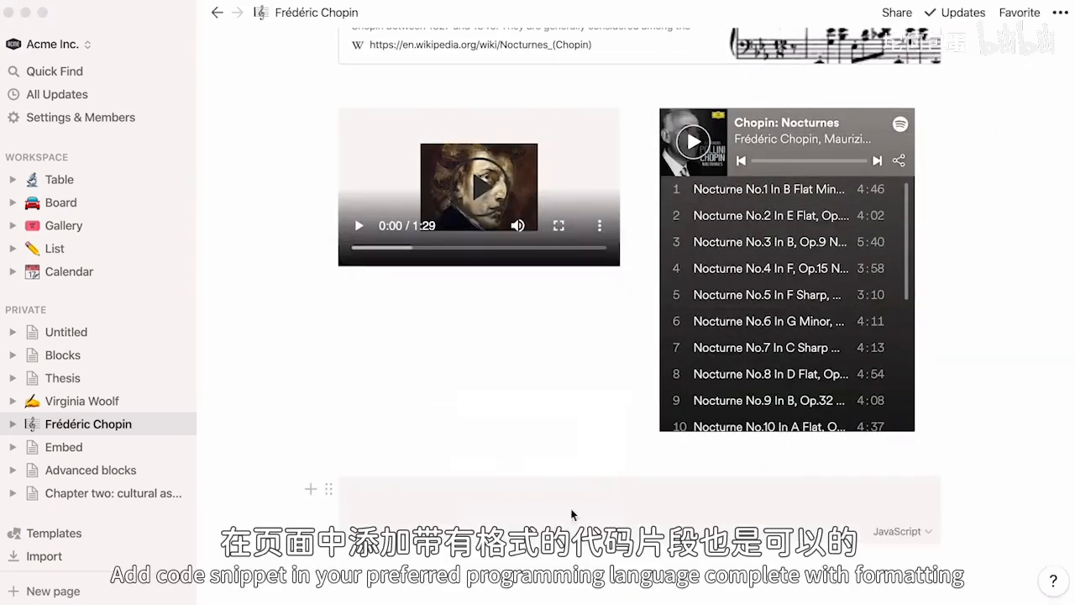
{"action": "left_click", "coordinate": [903, 531]}
{"action": "scroll", "coordinate": [952, 420], "scroll_direction": "down", "scroll_amount": 10}
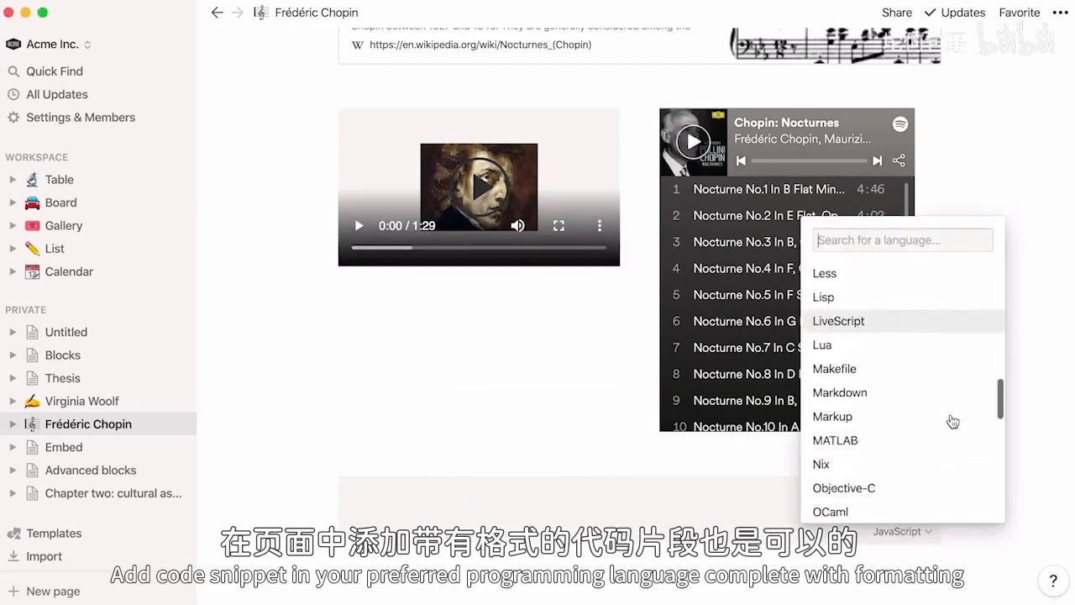
{"action": "scroll", "coordinate": [952, 419], "scroll_direction": "down", "scroll_amount": 5}
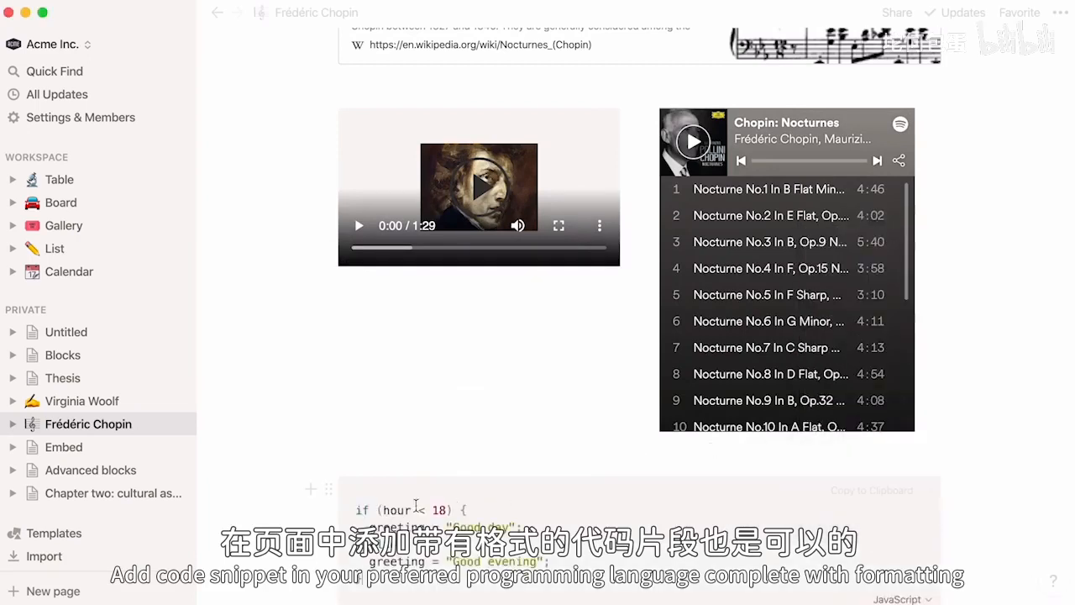
{"action": "scroll", "coordinate": [262, 541], "scroll_direction": "down", "scroll_amount": 2}
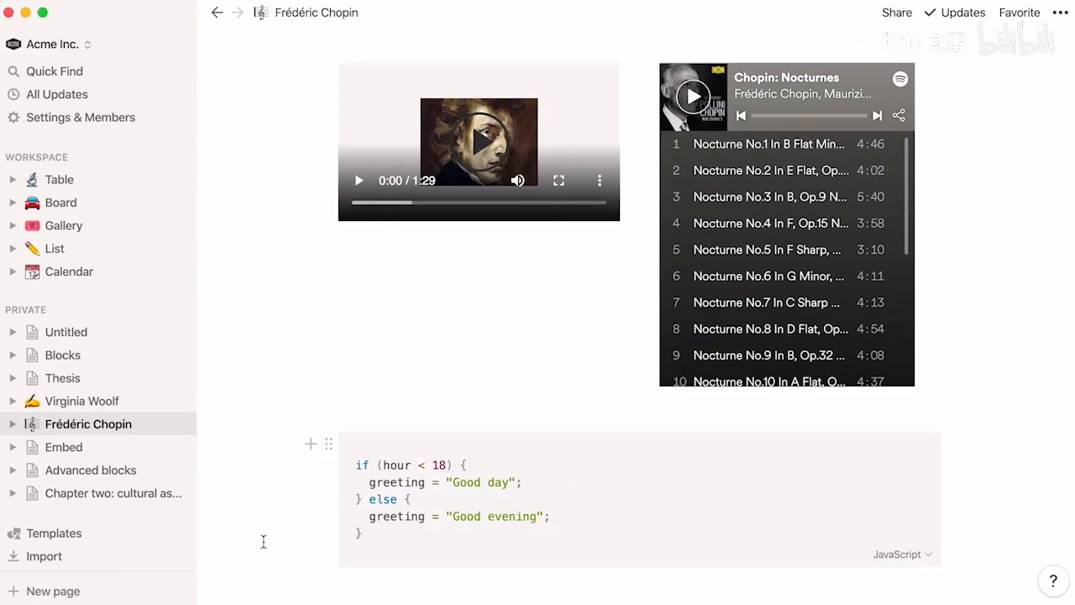
{"action": "left_click", "coordinate": [304, 593]}
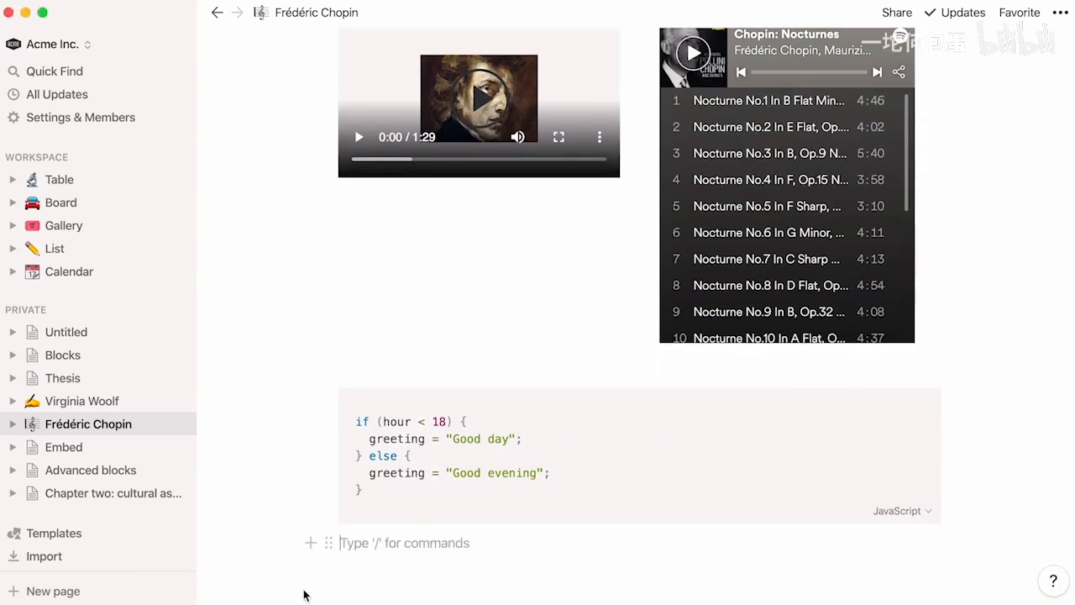
- Insert a file block below the JavaScript code block and upload a file from the computer into it
{"action": "type", "text": "/file"}
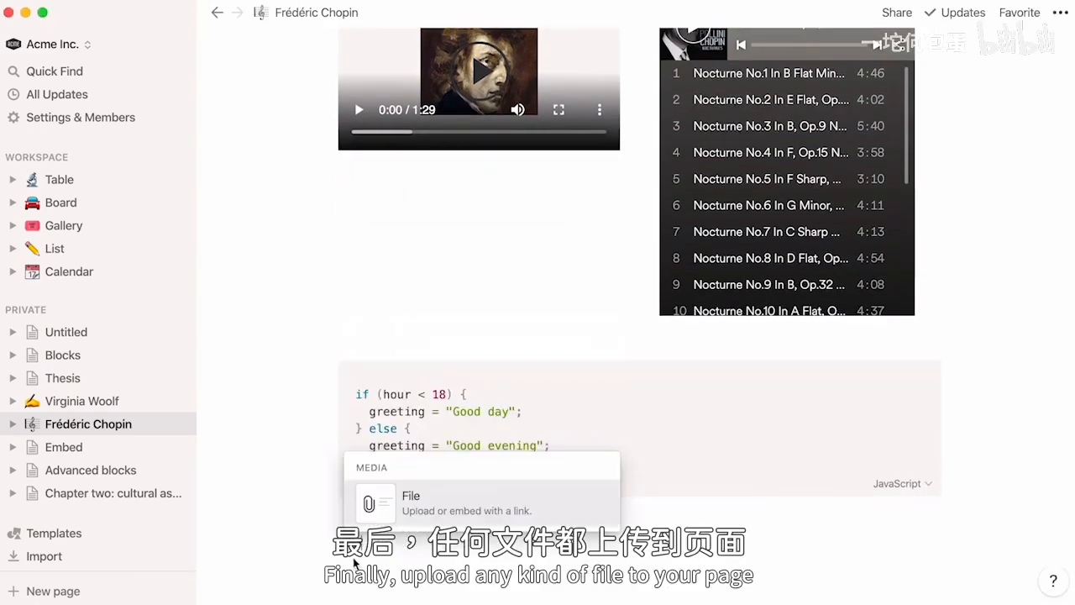
{"action": "left_click", "coordinate": [409, 520]}
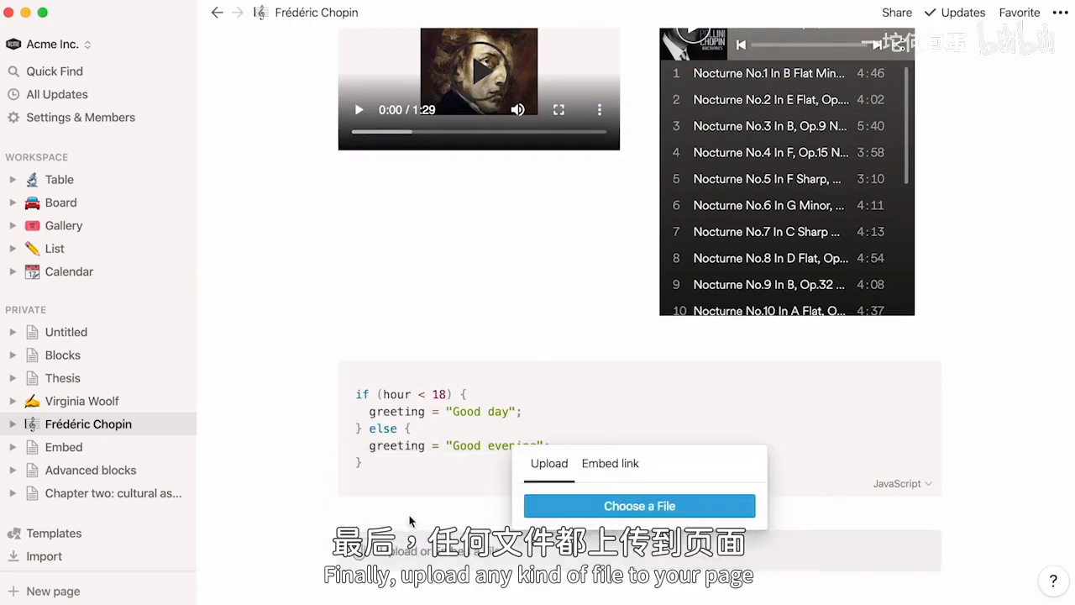
{"action": "left_click", "coordinate": [560, 510]}
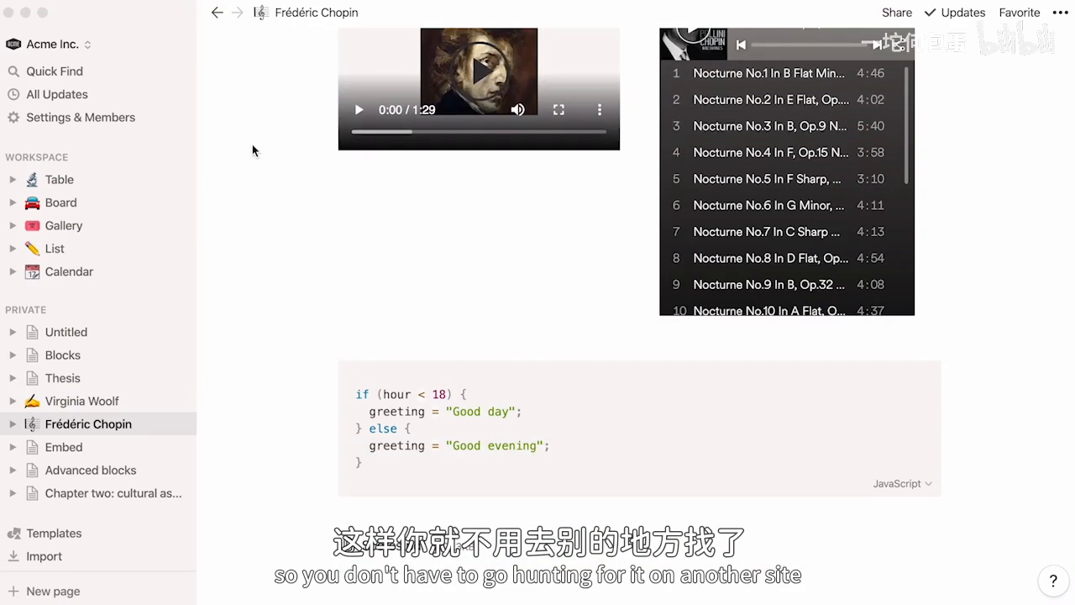
{"action": "scroll", "coordinate": [252, 150], "scroll_direction": "up", "scroll_amount": 10}
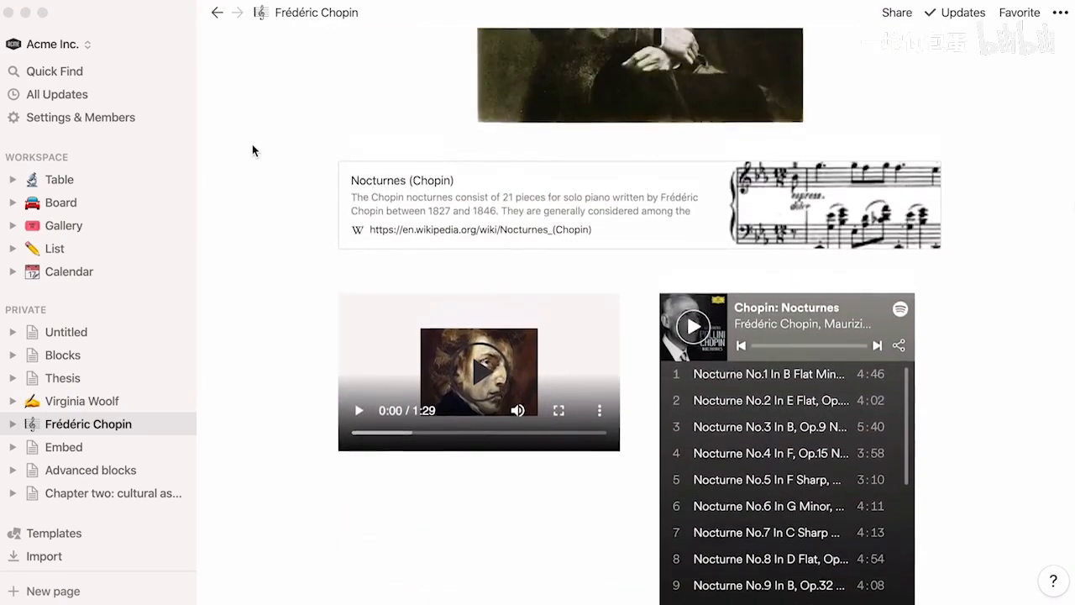
{"action": "scroll", "coordinate": [252, 151], "scroll_direction": "up", "scroll_amount": 5}
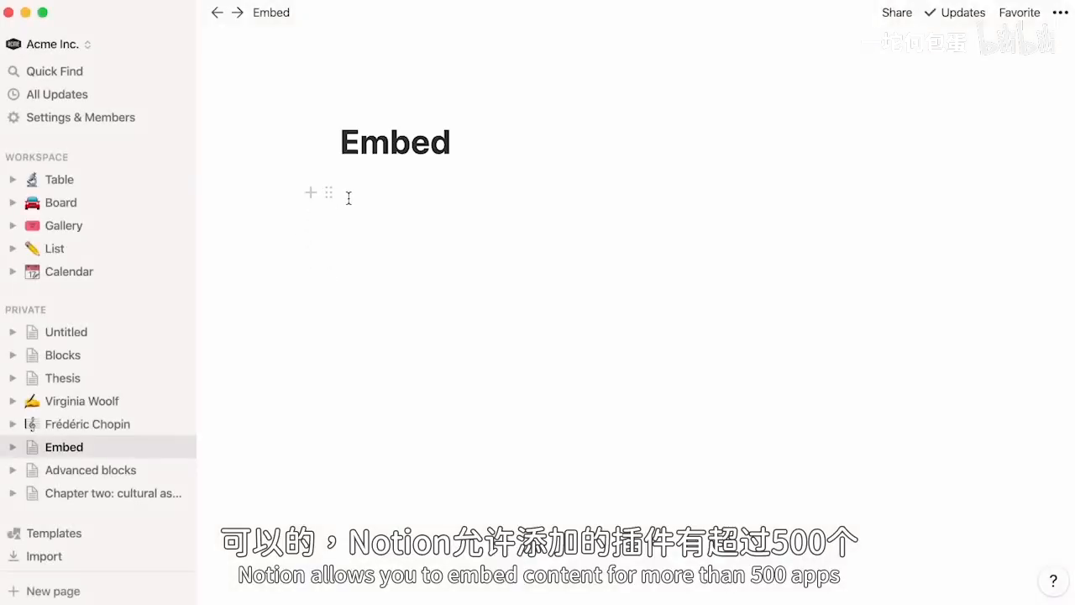
- On the Embed page, look through the available embed block types, from Google Drive to Loom, without inserting one
{"action": "left_click", "coordinate": [349, 199]}
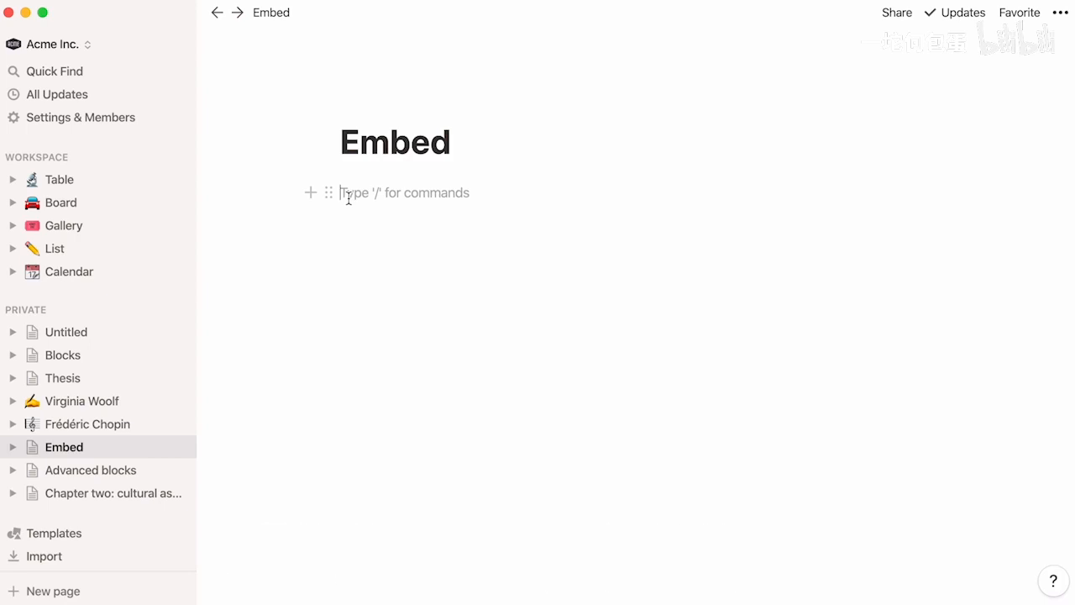
{"action": "type", "text": "/embed"}
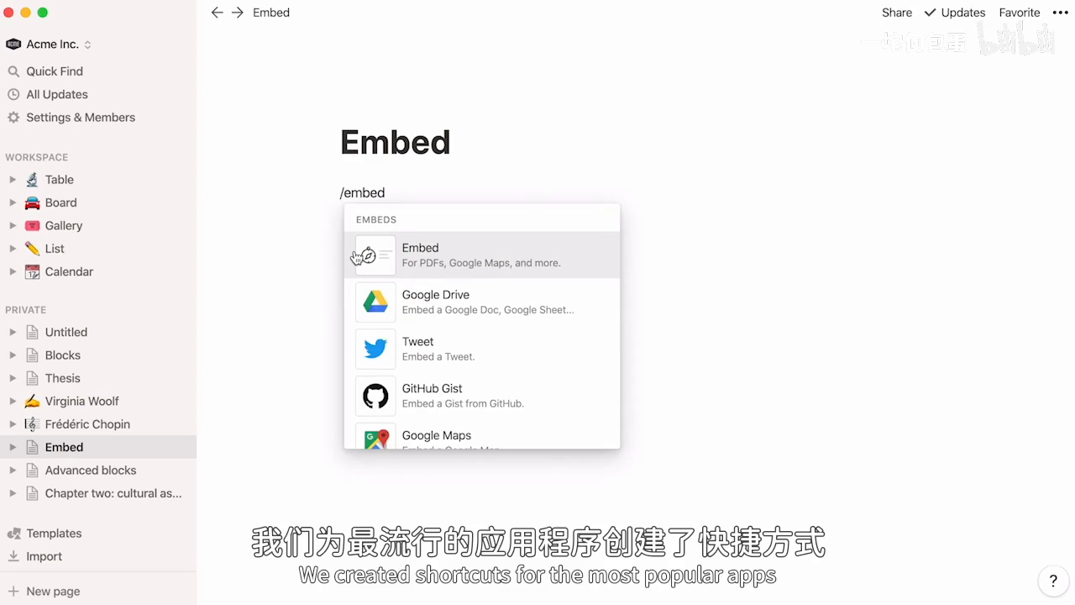
{"action": "scroll", "coordinate": [353, 294], "scroll_direction": "down", "scroll_amount": 4}
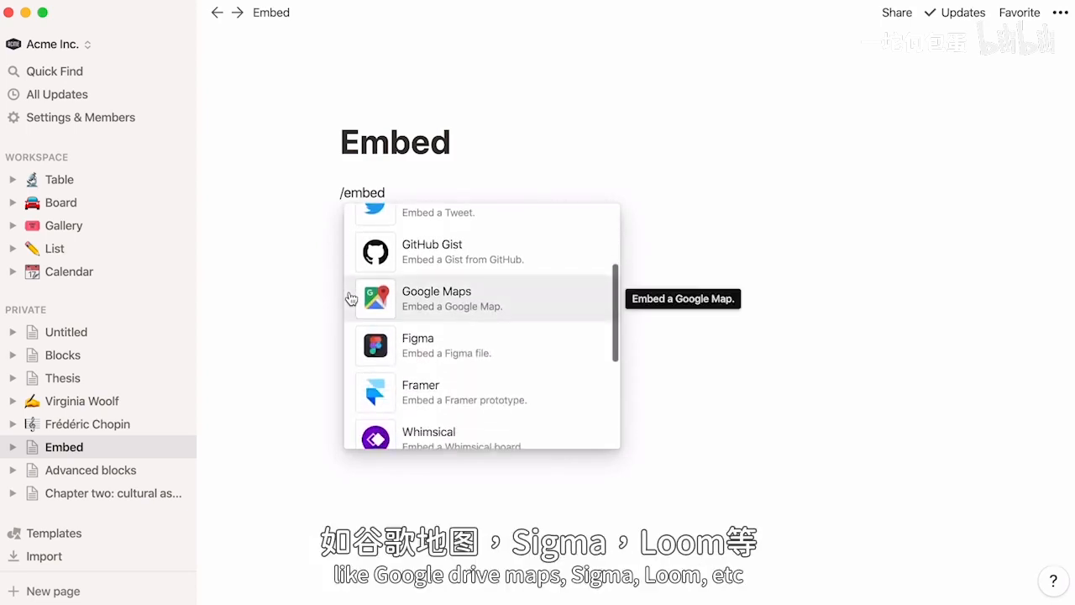
{"action": "scroll", "coordinate": [348, 353], "scroll_direction": "down", "scroll_amount": 4}
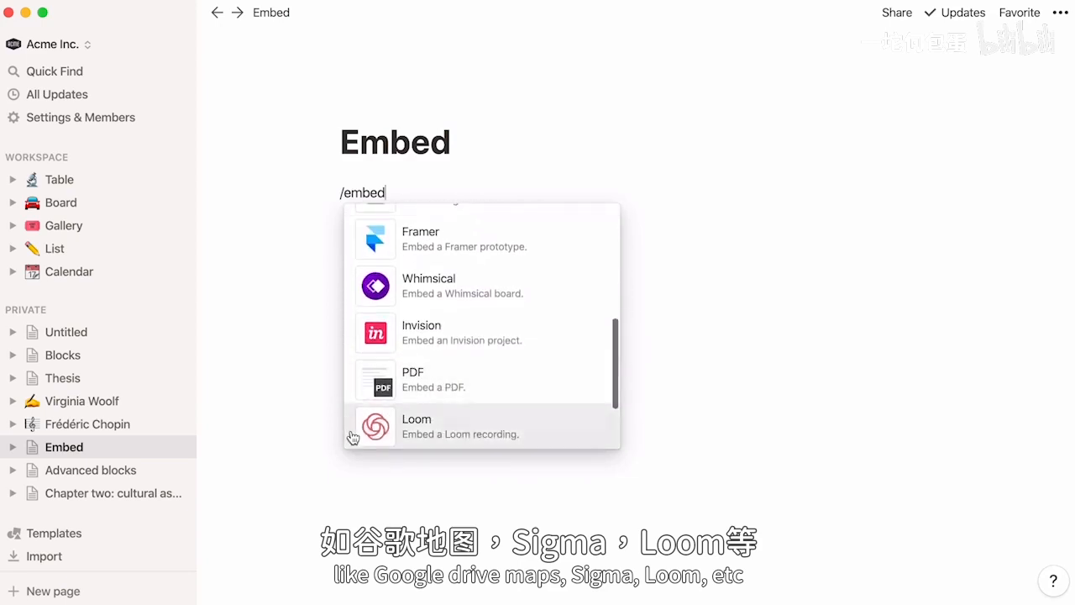
{"action": "key", "text": "BackSpace"}
{"action": "key", "text": "BackSpace"}
{"action": "key", "text": "BackSpace"}
{"action": "key", "text": "BackSpace"}
{"action": "key", "text": "BackSpace"}
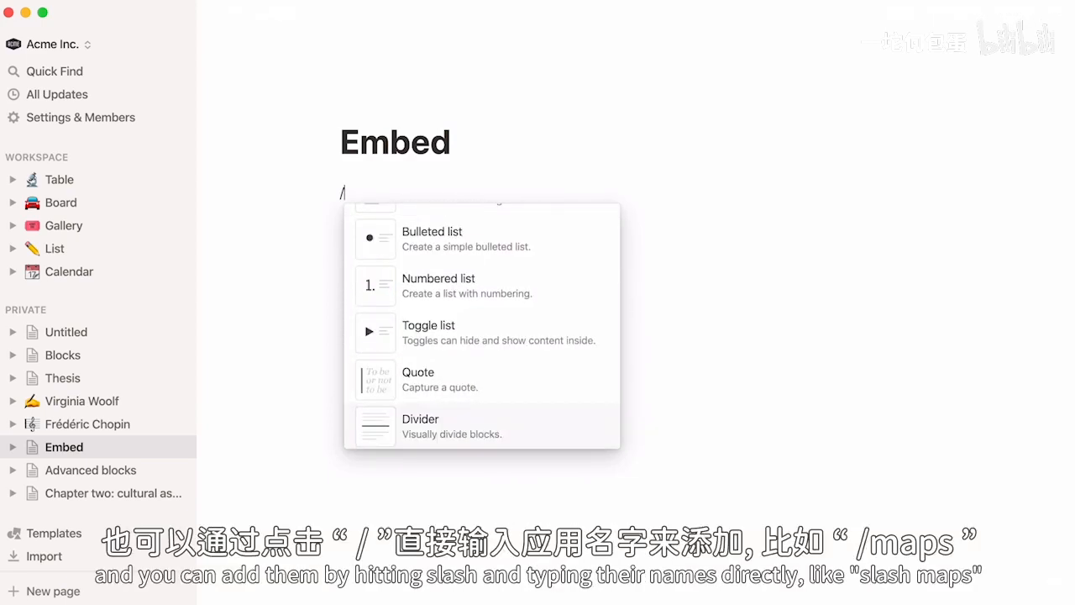
- Insert a Google Maps block below the Embed page title and embed the map of Giverny from the copied link
{"action": "type", "text": "maps"}
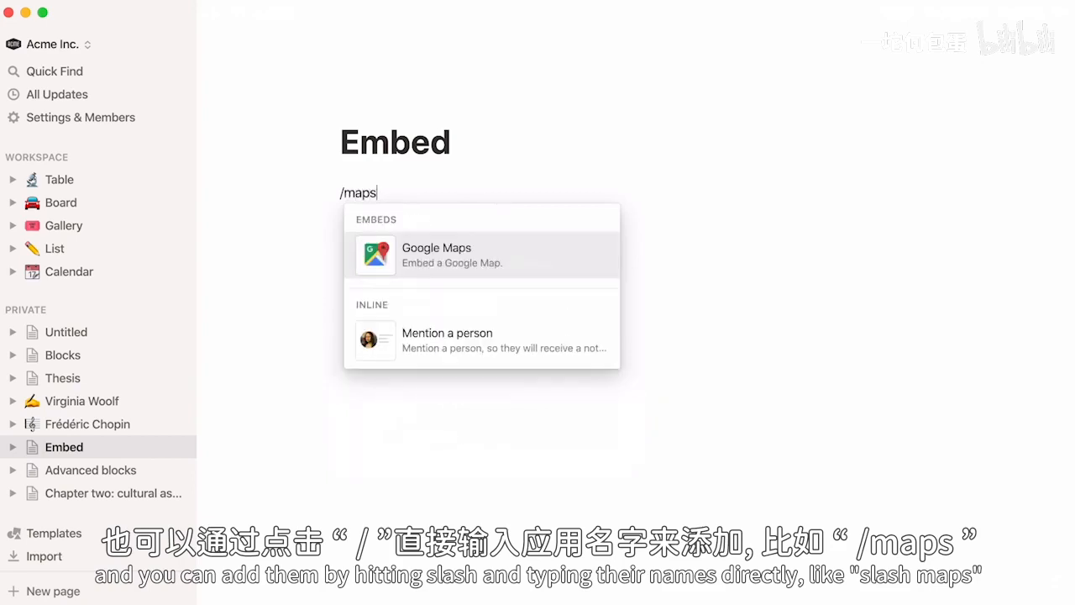
{"action": "key", "text": "Return"}
{"action": "key", "text": "super+v"}
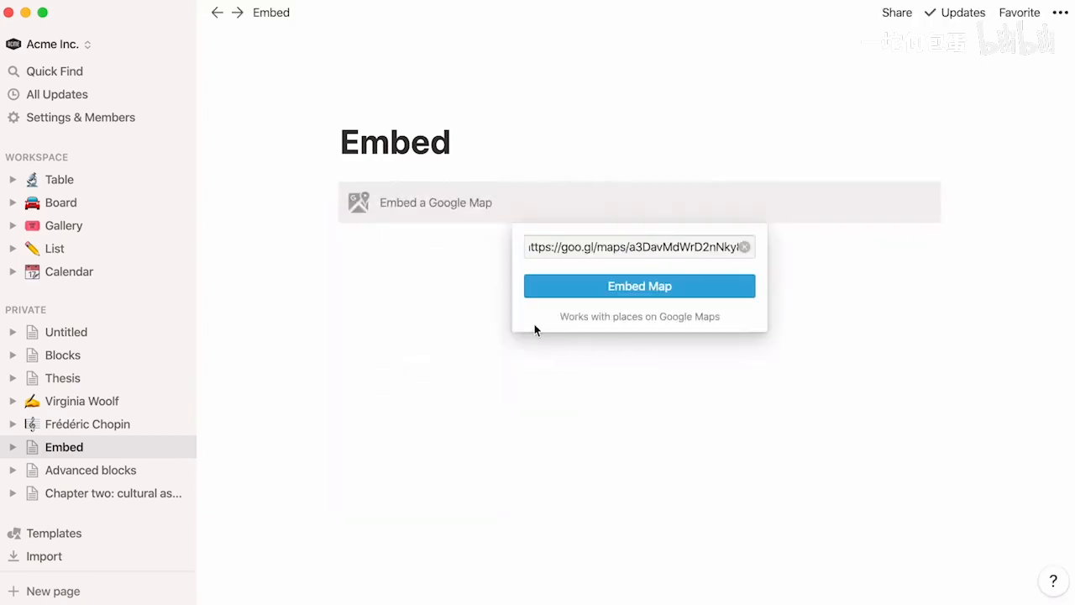
{"action": "left_click", "coordinate": [571, 286]}
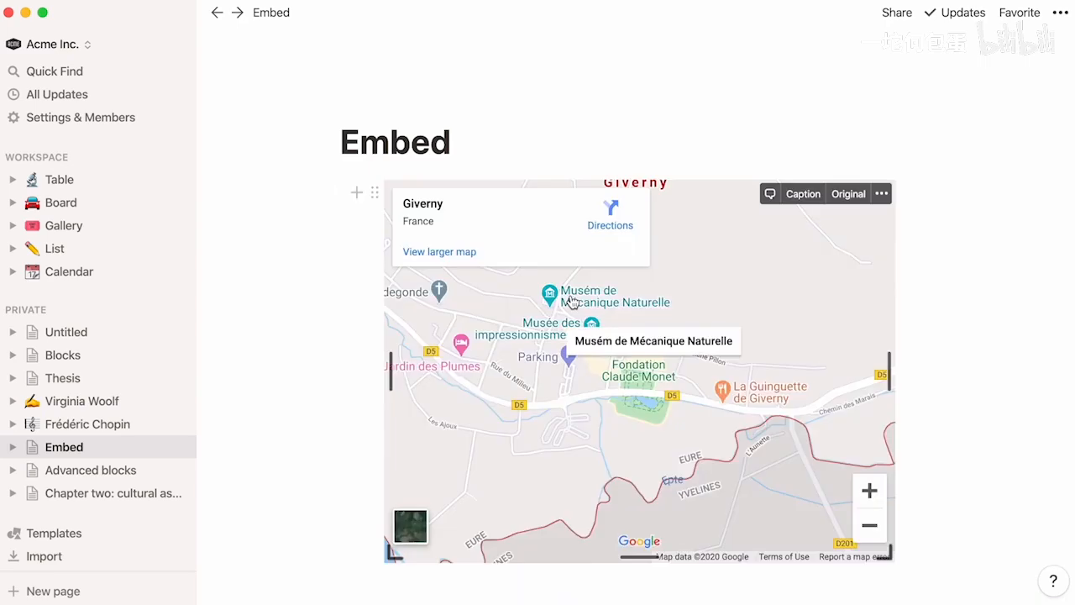
- Add a generic Embed block below the Giverny map and leave it without a link
{"action": "left_click", "coordinate": [350, 593]}
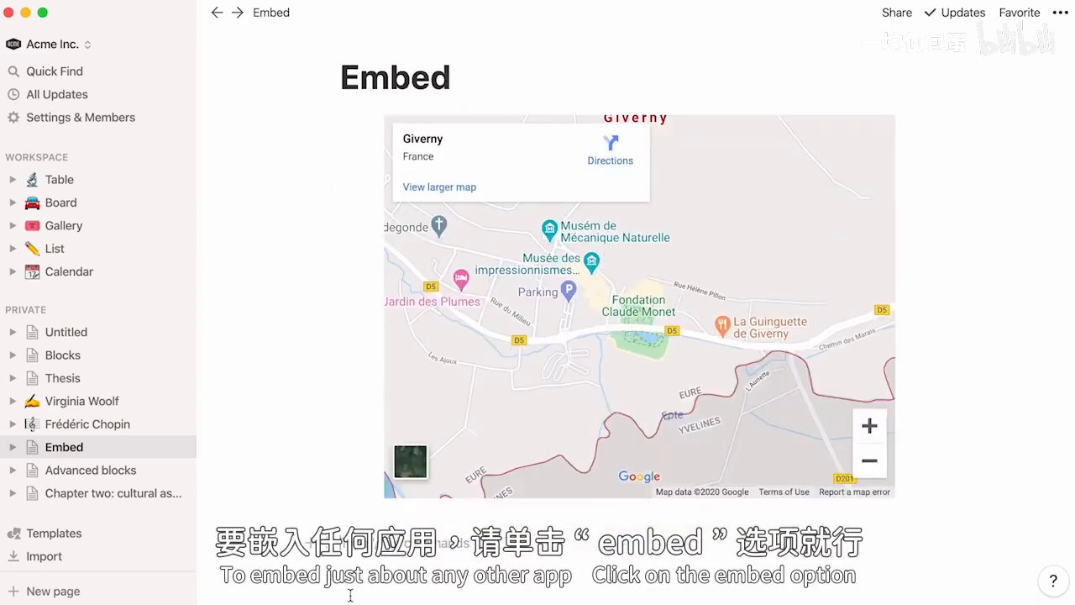
{"action": "type", "text": "/embed"}
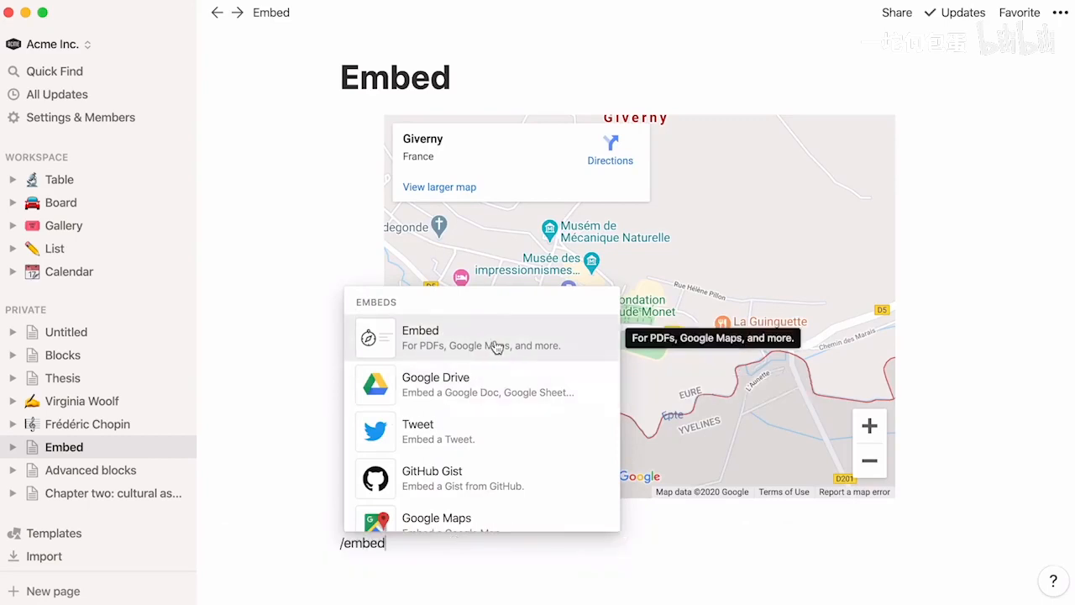
{"action": "left_click", "coordinate": [493, 346]}
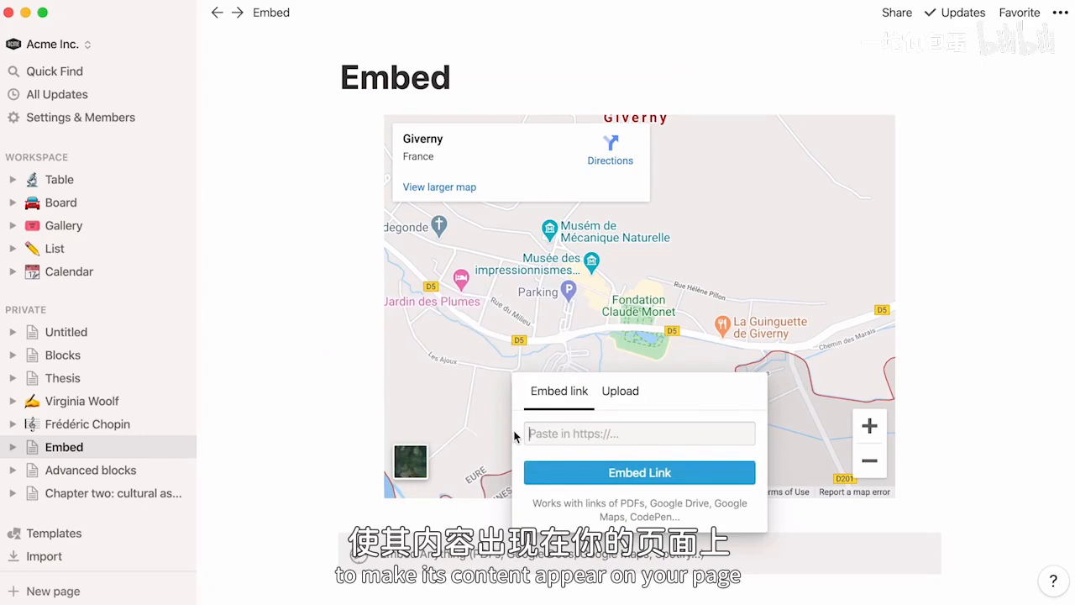
{"action": "left_click", "coordinate": [319, 594]}
- Examine the embedded PDF, Figma file, screen recording and cohousing survey further down the Embed page
{"action": "scroll", "coordinate": [320, 594], "scroll_direction": "down", "scroll_amount": 1}
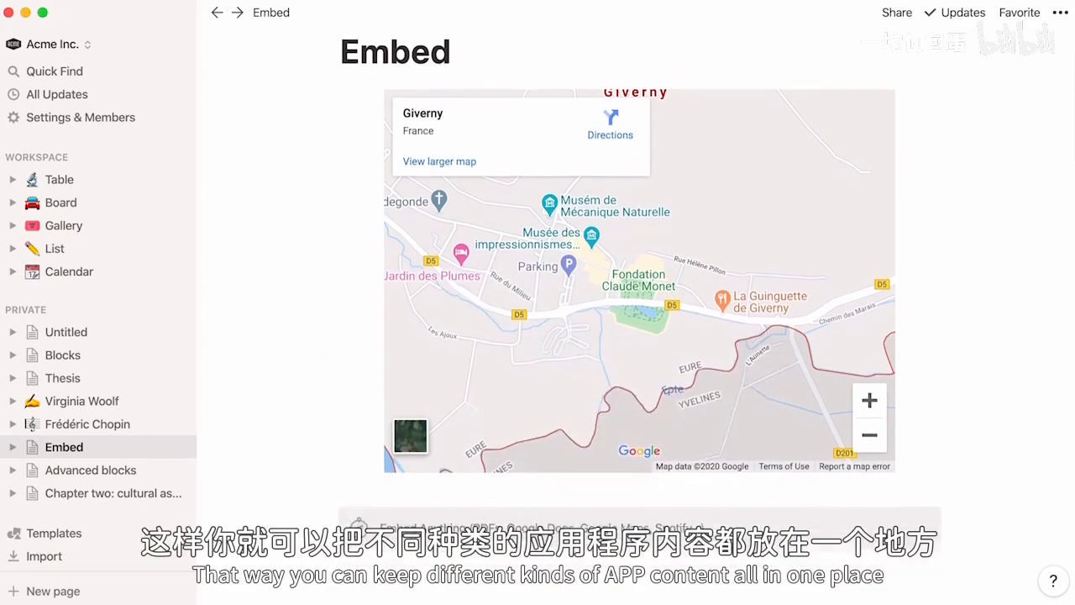
{"action": "scroll", "coordinate": [639, 303], "scroll_direction": "down", "scroll_amount": 5}
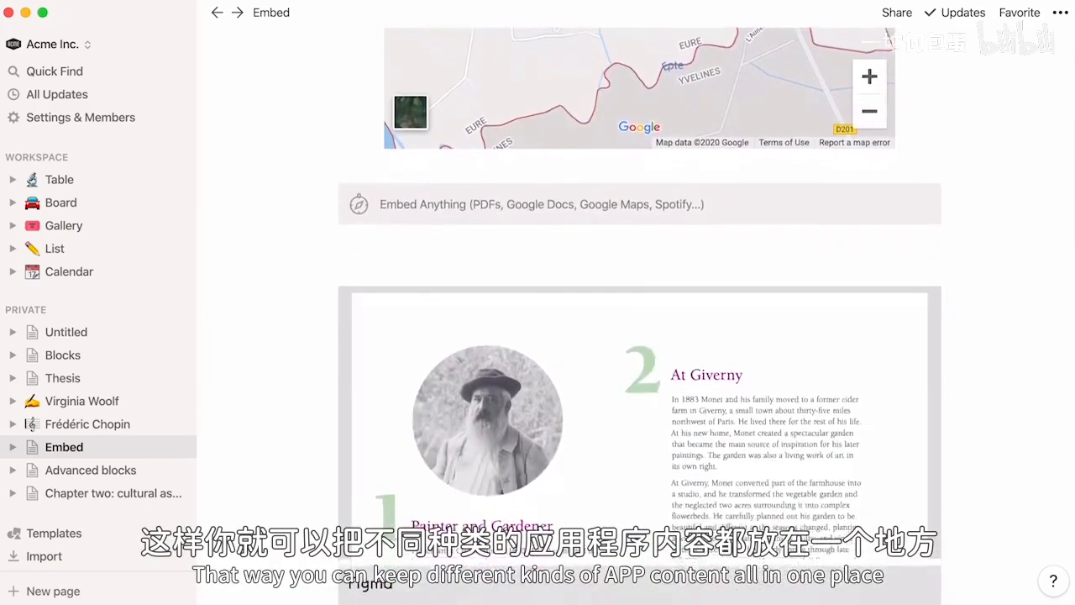
{"action": "scroll", "coordinate": [639, 316], "scroll_direction": "down", "scroll_amount": 6}
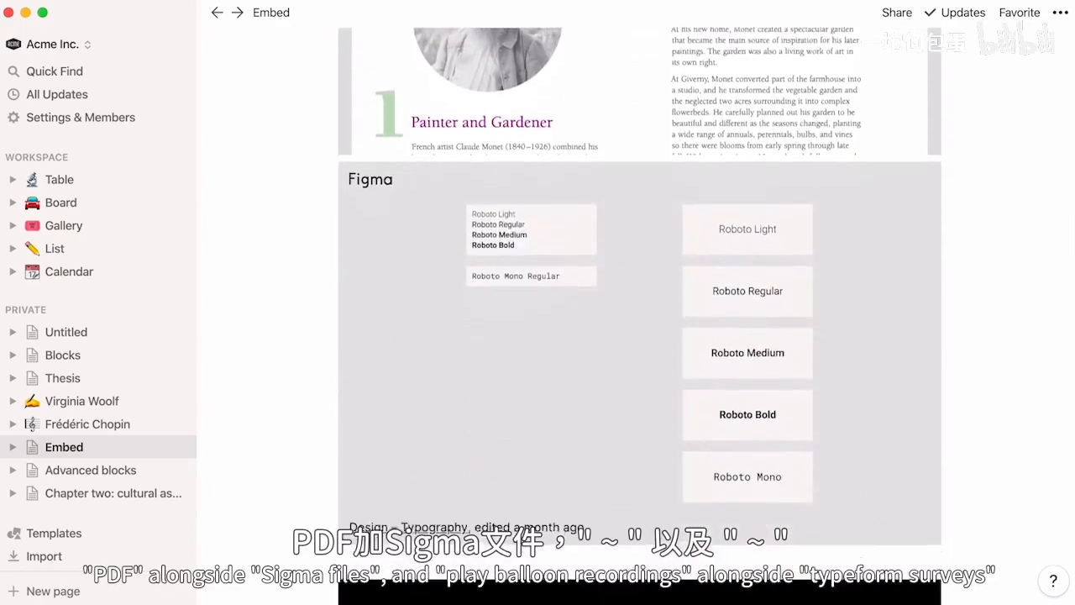
{"action": "scroll", "coordinate": [639, 315], "scroll_direction": "down", "scroll_amount": 6}
{"action": "scroll", "coordinate": [639, 316], "scroll_direction": "down", "scroll_amount": 5}
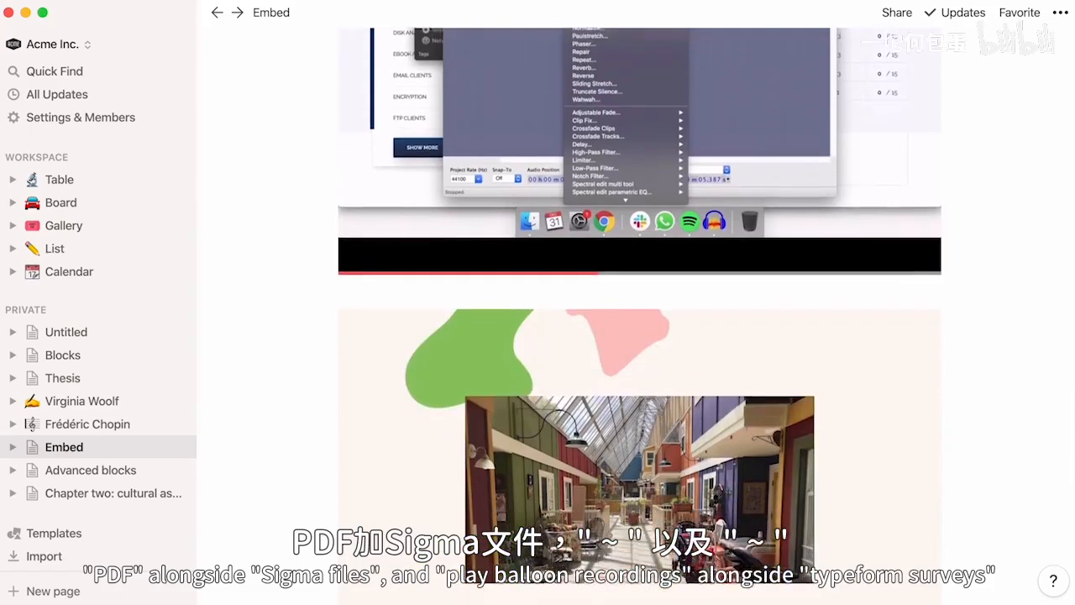
{"action": "scroll", "coordinate": [639, 316], "scroll_direction": "down", "scroll_amount": 2}
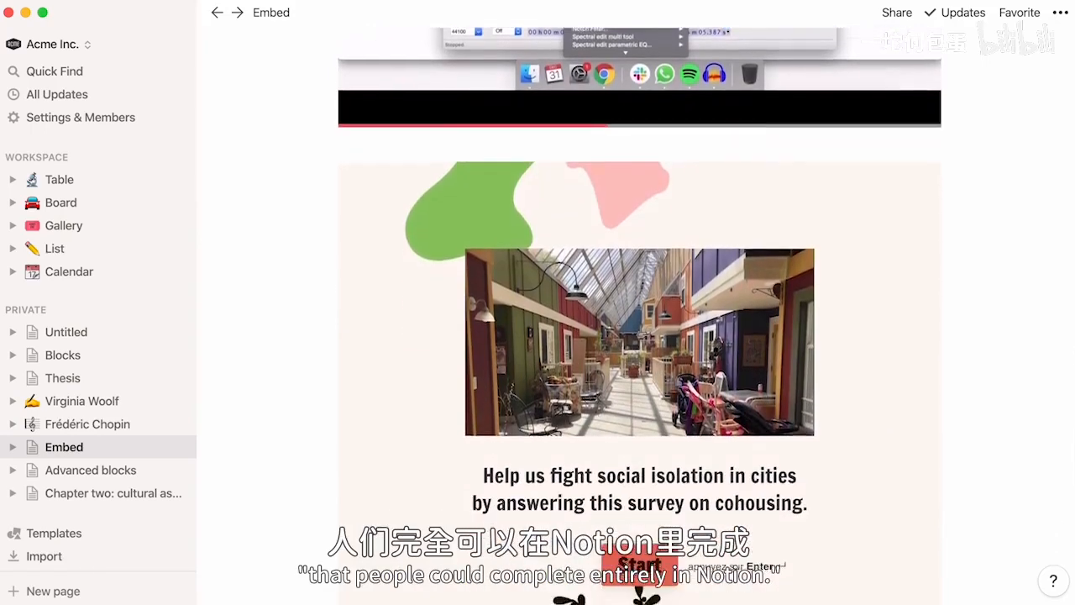
{"action": "scroll", "coordinate": [639, 316], "scroll_direction": "down", "scroll_amount": 2}
{"action": "scroll", "coordinate": [639, 315], "scroll_direction": "up", "scroll_amount": 15}
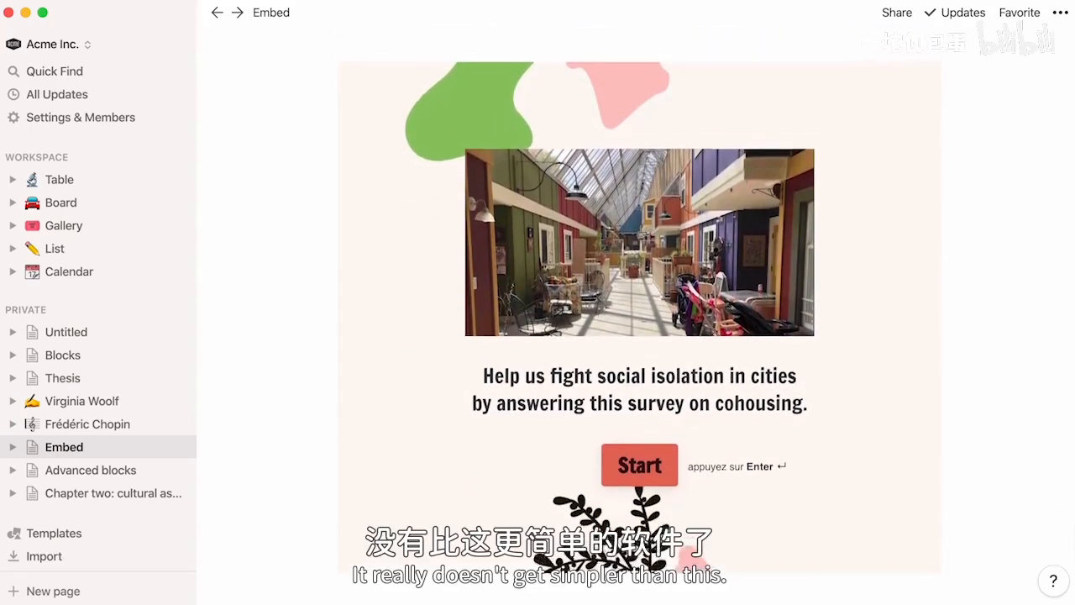
{"action": "scroll", "coordinate": [639, 316], "scroll_direction": "up", "scroll_amount": 10}
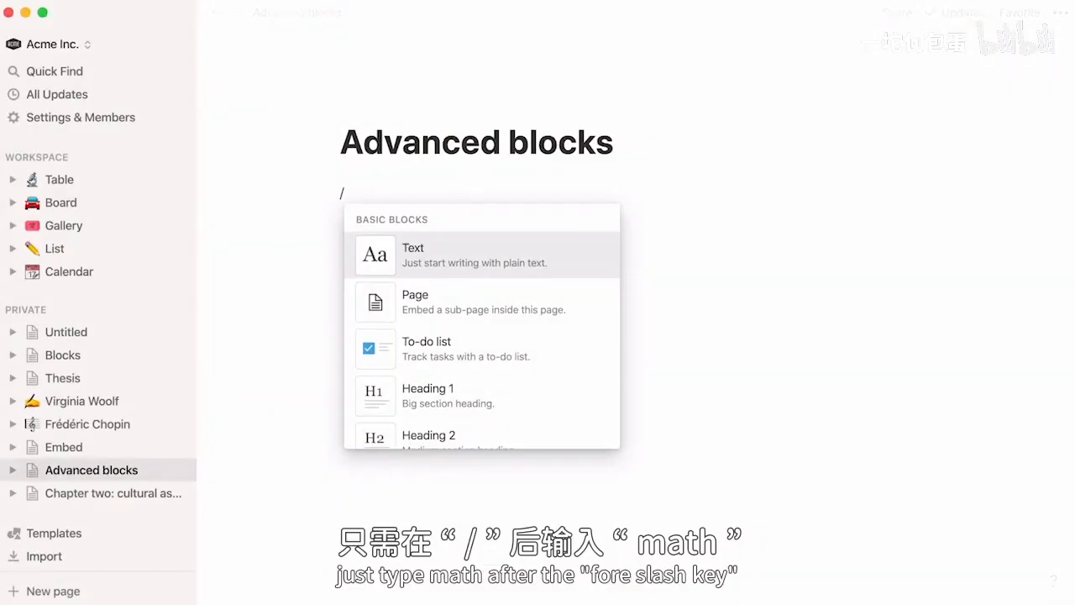
- Insert a math equation block on the Advanced blocks page with the copied TeX formula f(x) = x^2
{"action": "type", "text": "math"}
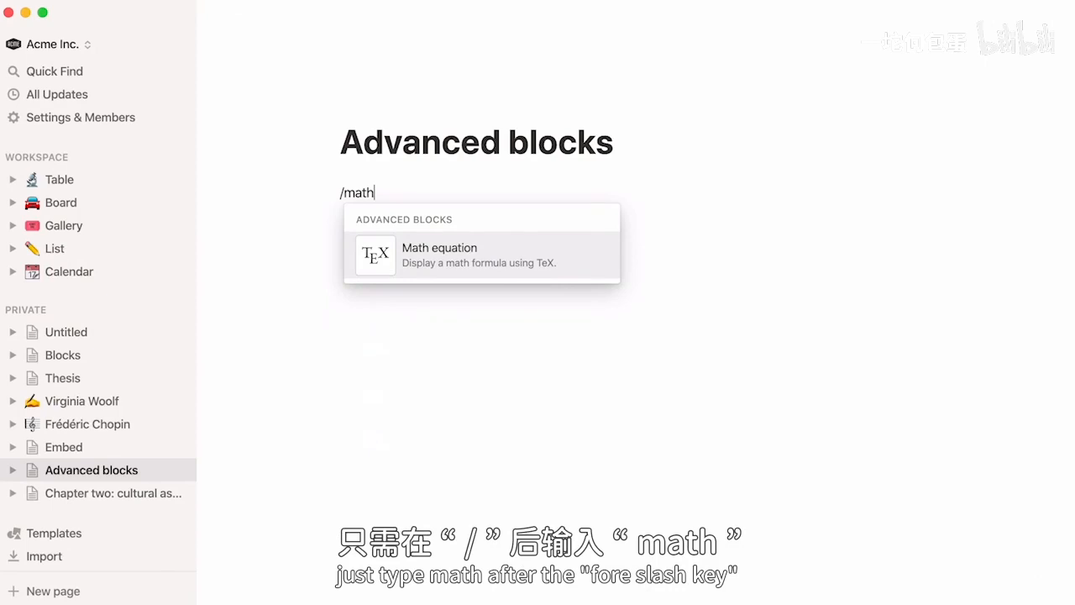
{"action": "key", "text": "Return"}
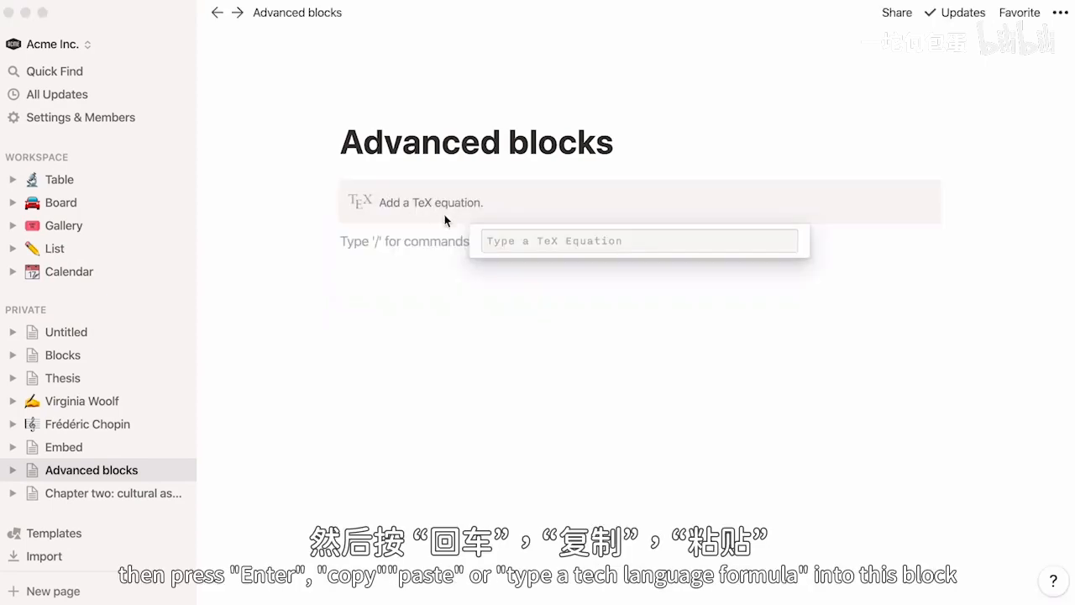
{"action": "type", "text": "f(x) = x^2"}
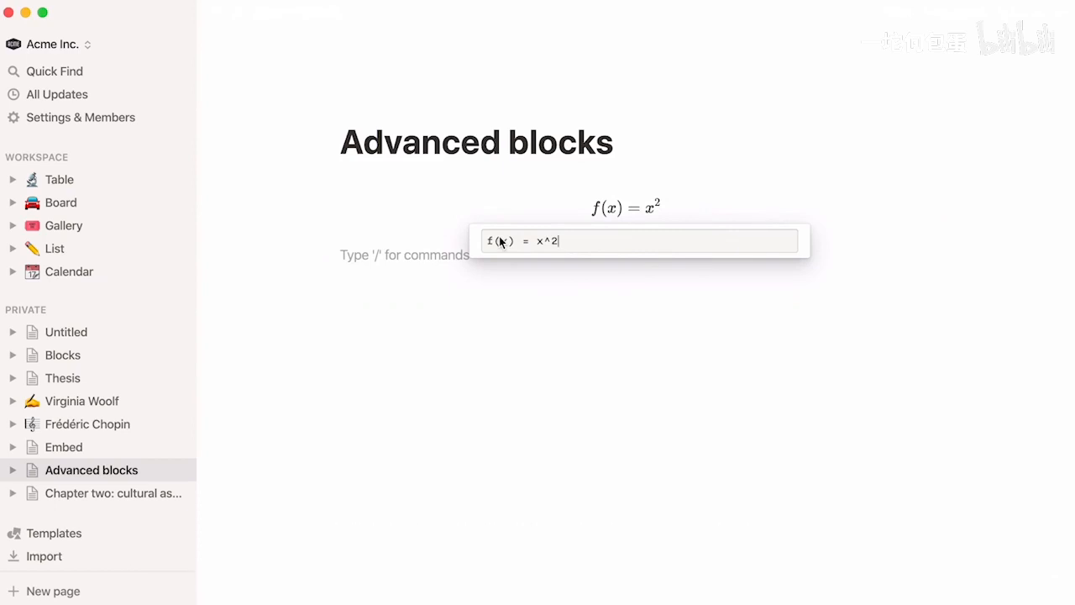
- Insert a template button block below the equation and name the button Journal
{"action": "left_click", "coordinate": [411, 263]}
{"action": "type", "text": "/tem"}
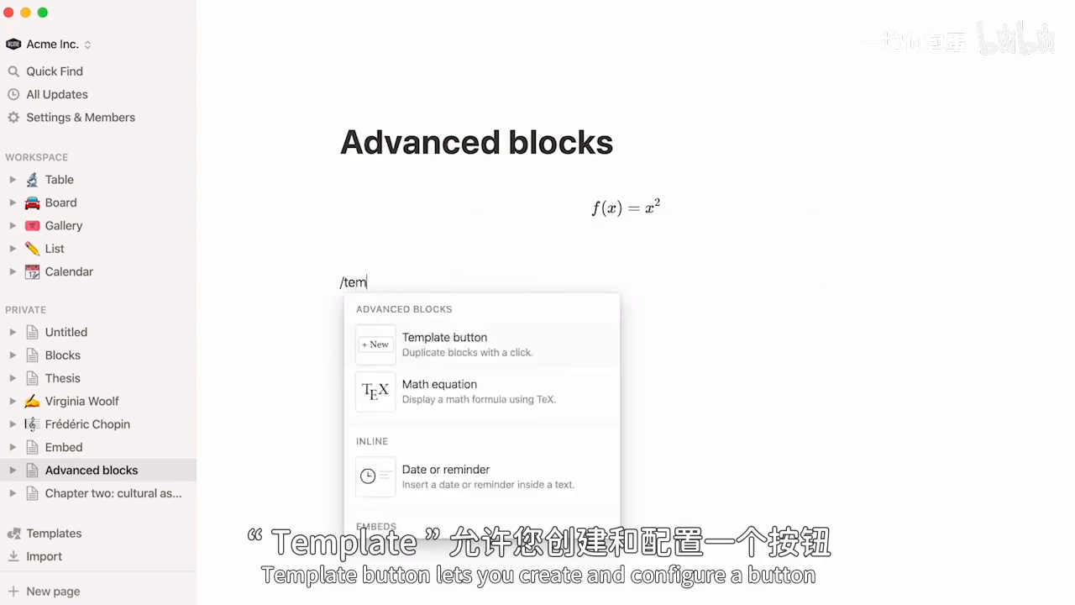
{"action": "type", "text": "plat"}
{"action": "key", "text": "Return"}
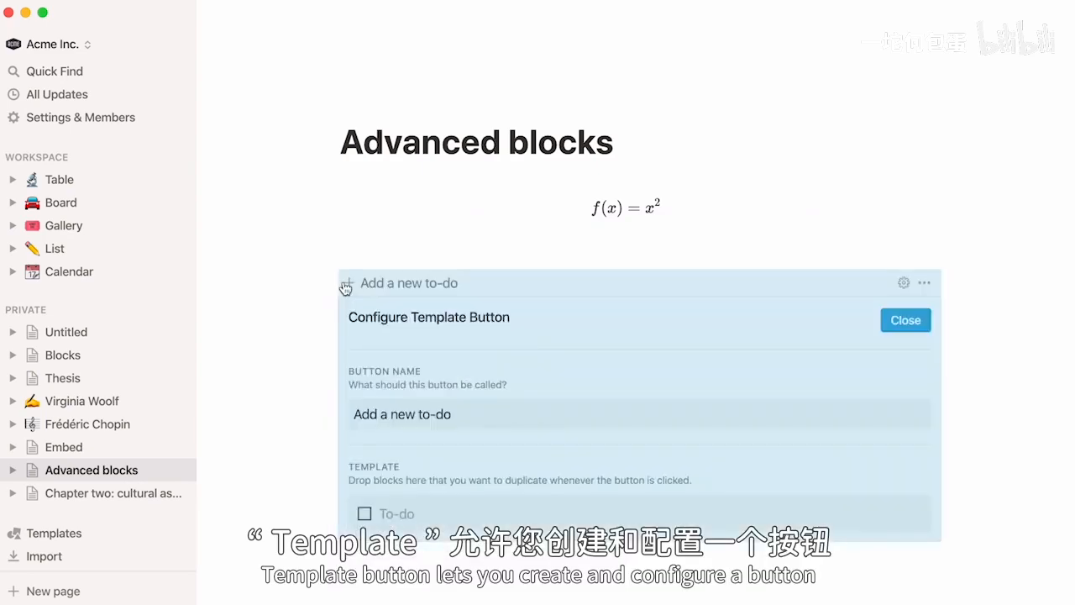
{"action": "triple_click", "coordinate": [419, 418]}
{"action": "type", "text": "J"}
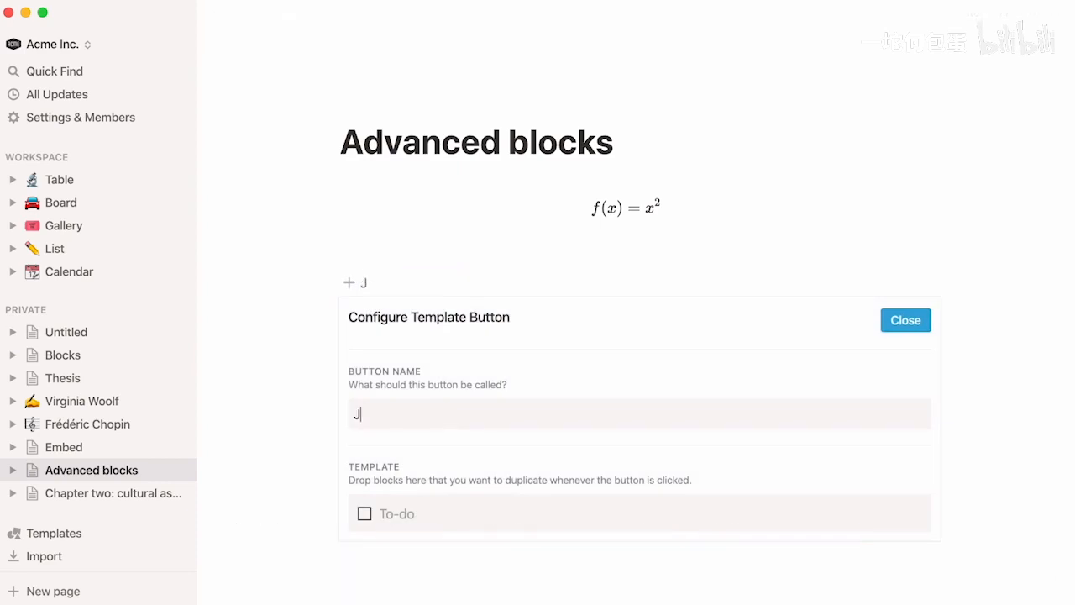
{"action": "type", "text": "ournal"}
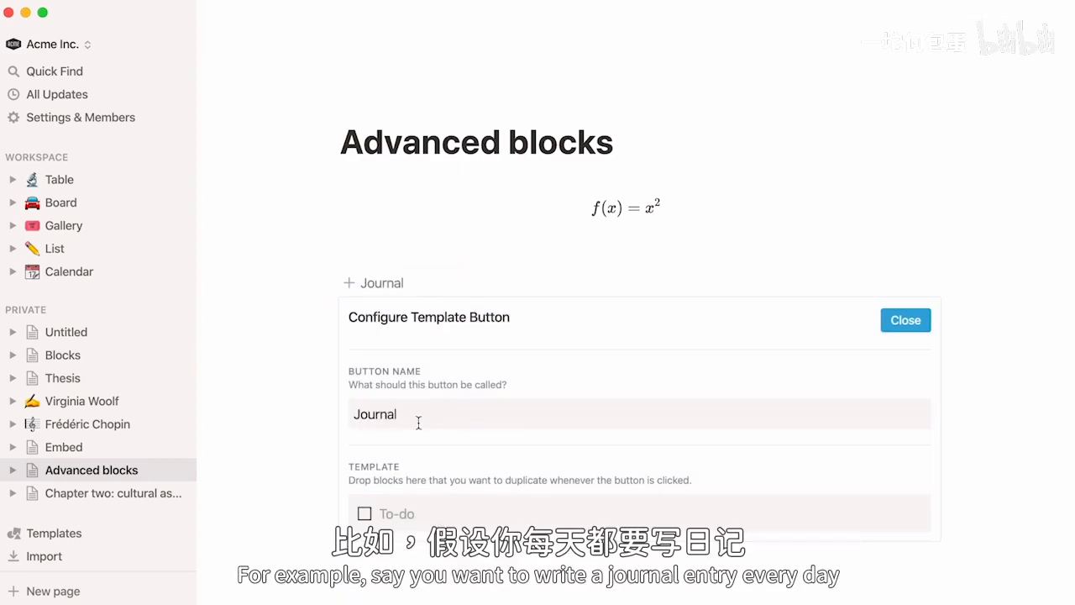
- Fill the Journal button's template with the copied Date: heading and five numbered journal prompts, and generate two entries from it
{"action": "left_click", "coordinate": [384, 511]}
{"action": "key", "text": "super+v"}
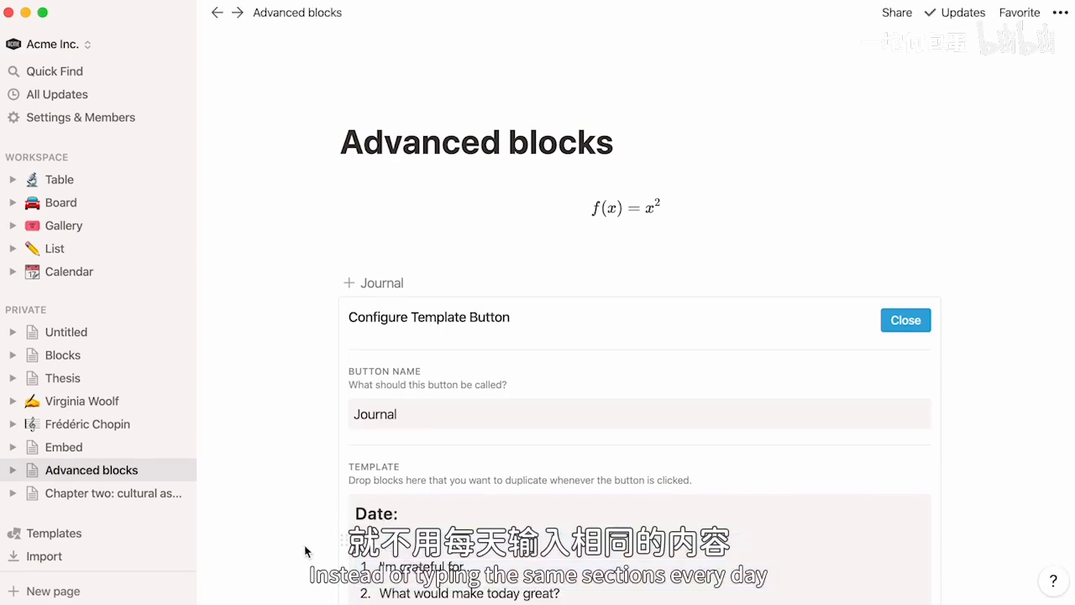
{"action": "scroll", "coordinate": [305, 551], "scroll_direction": "down", "scroll_amount": 3}
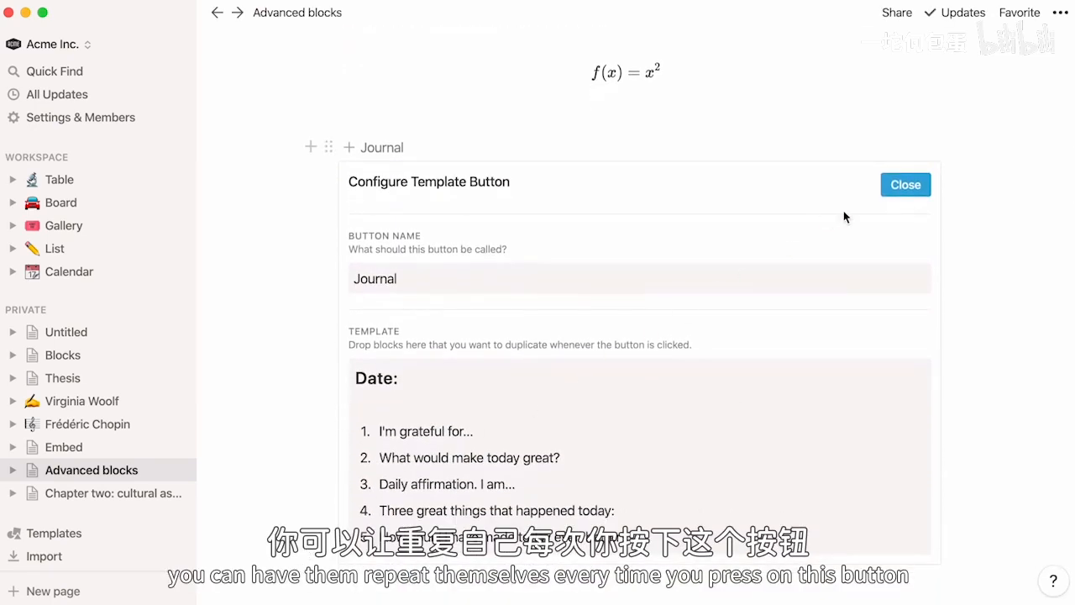
{"action": "left_click", "coordinate": [900, 185]}
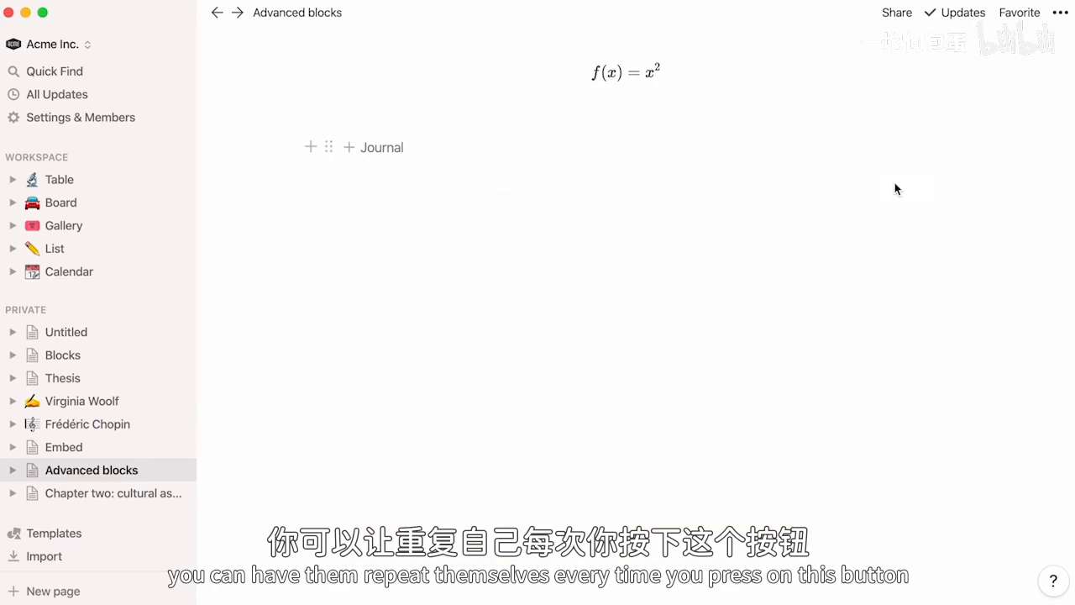
{"action": "left_click", "coordinate": [351, 151]}
{"action": "left_click", "coordinate": [350, 151]}
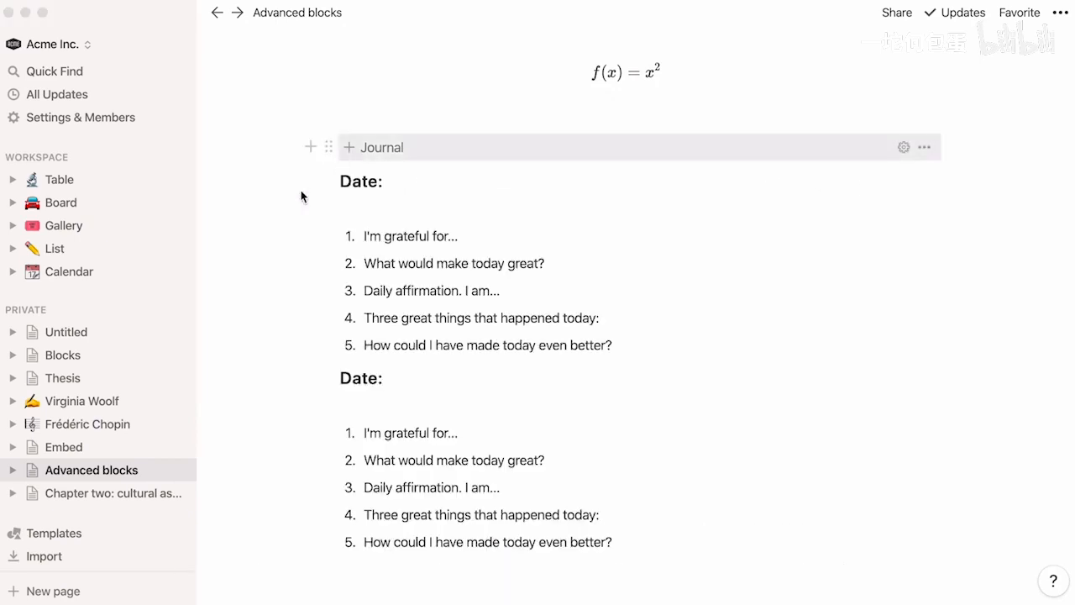
- Insert a Breadcrumb block below the Introduction subpage on The Raval today page, inside Chapter One of the Thesis
{"action": "left_click", "coordinate": [11, 379]}
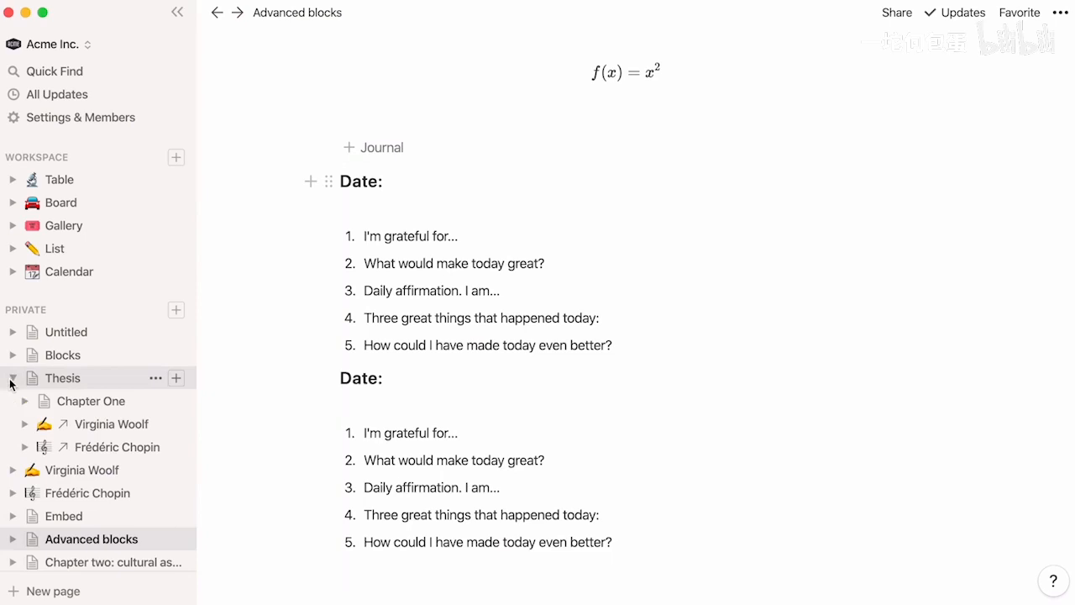
{"action": "left_click", "coordinate": [24, 401]}
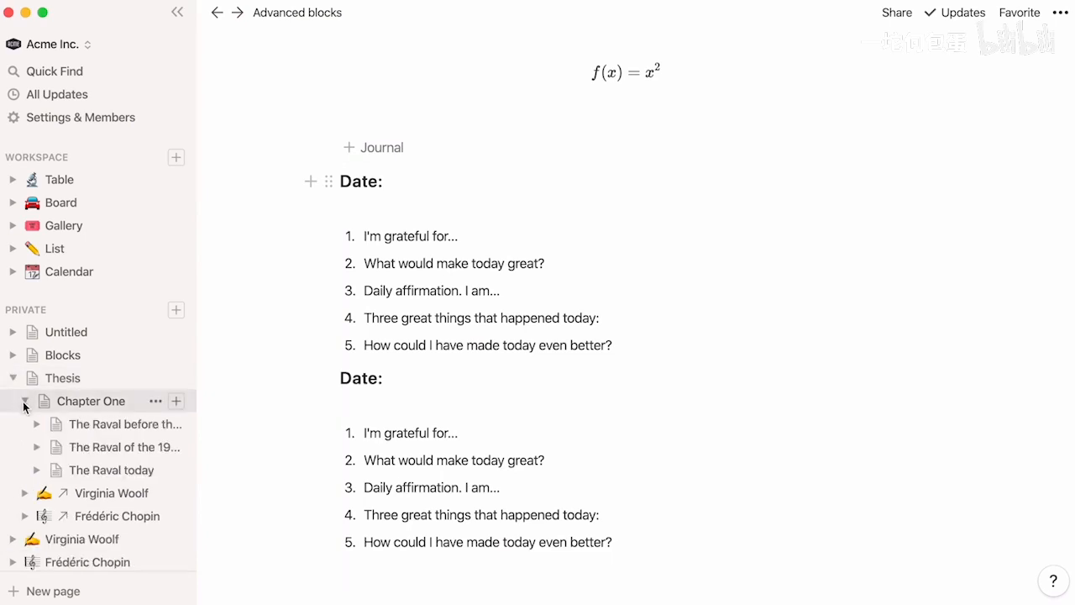
{"action": "left_click", "coordinate": [94, 470]}
{"action": "left_click", "coordinate": [351, 242]}
{"action": "type", "text": "/bread"}
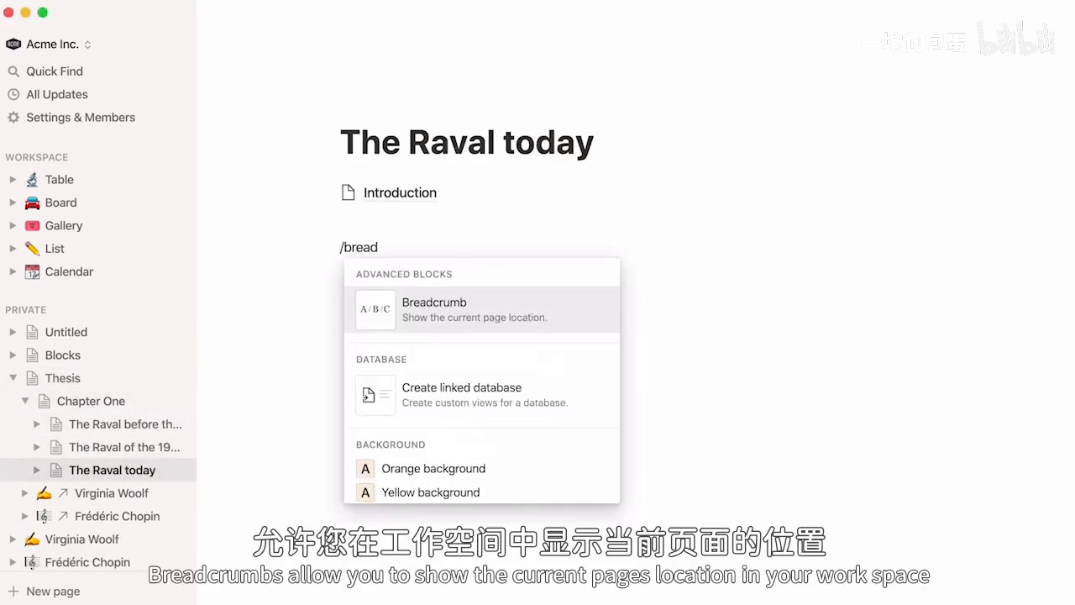
{"action": "key", "text": "Return"}
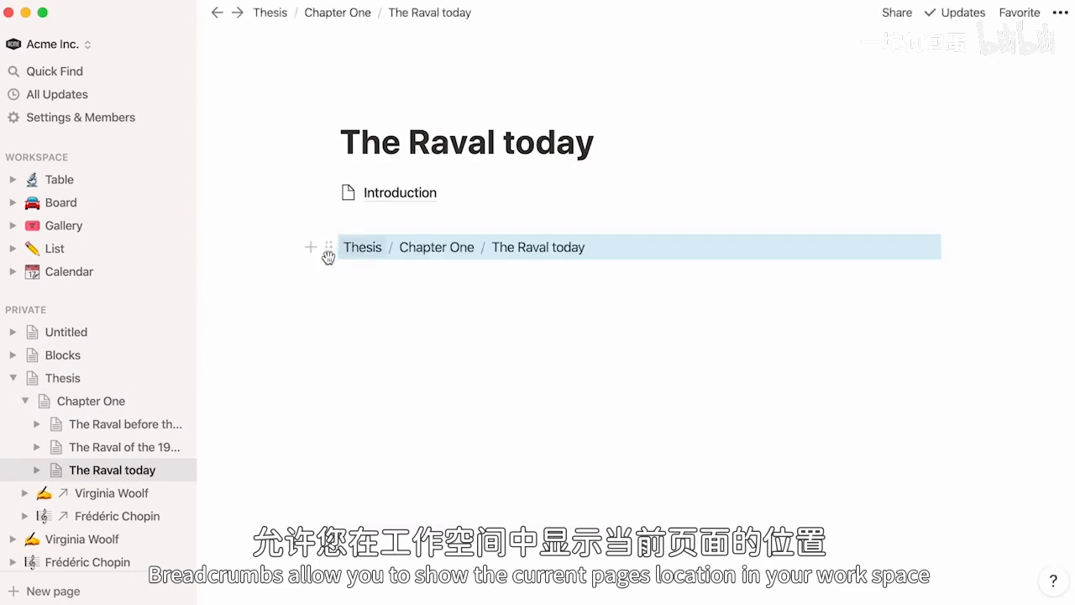
{"action": "left_click", "coordinate": [351, 283]}
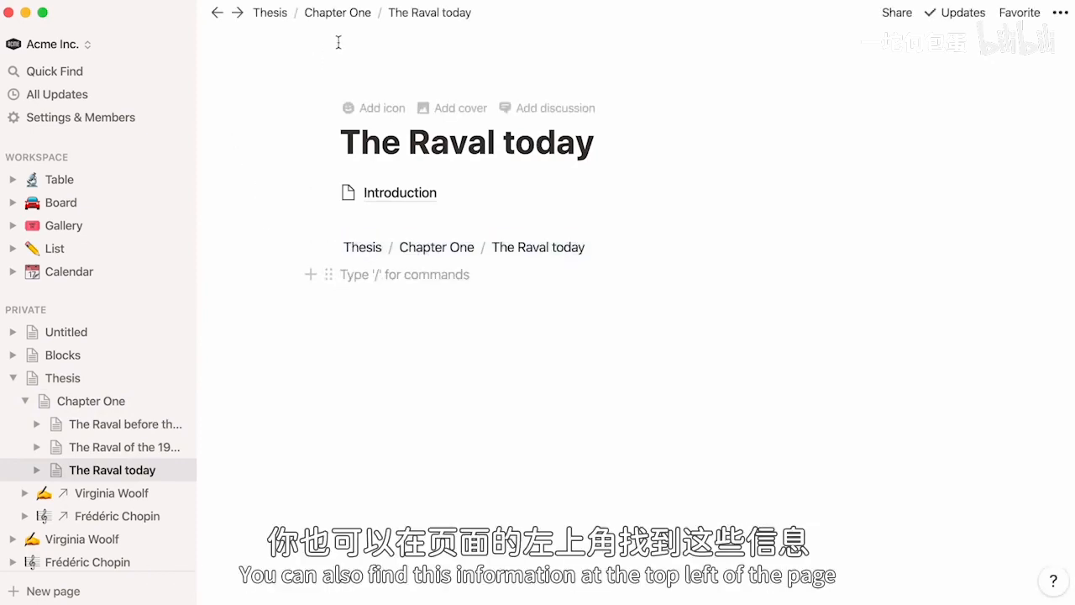
- Insert a Table of contents block above the Geographical location heading on the Chapter two: cultural associations page
{"action": "left_click", "coordinate": [13, 378]}
{"action": "left_click", "coordinate": [88, 493]}
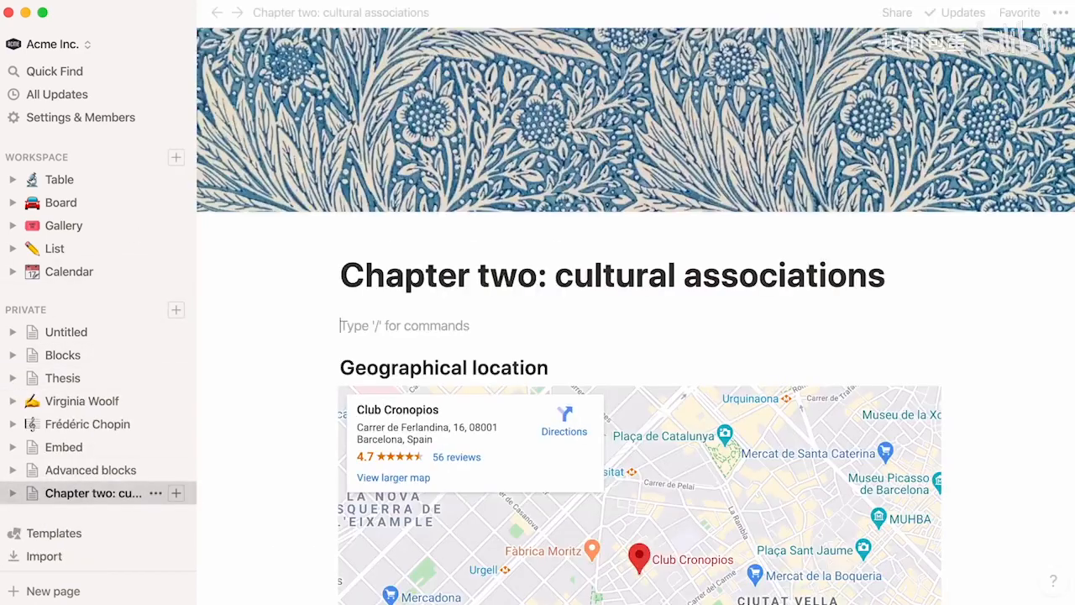
{"action": "type", "text": "/table"}
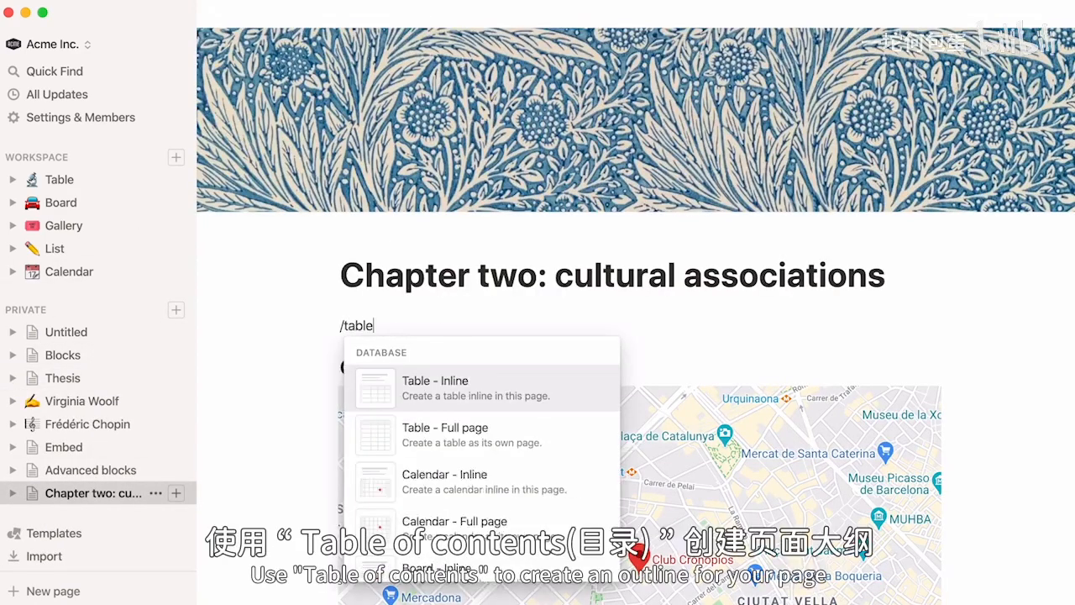
{"action": "type", "text": " of contents"}
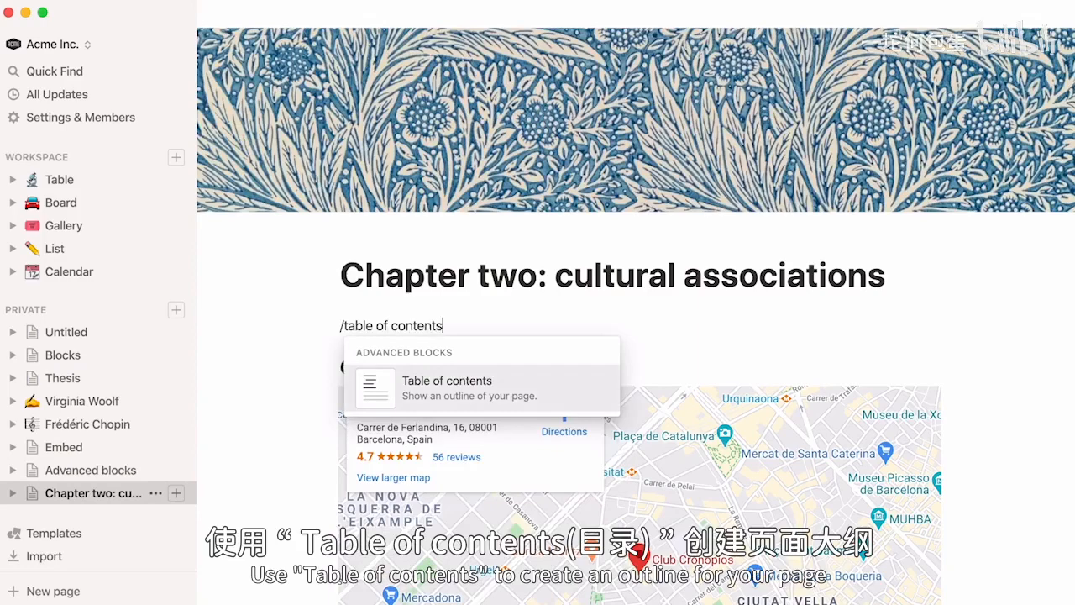
{"action": "left_click", "coordinate": [363, 385]}
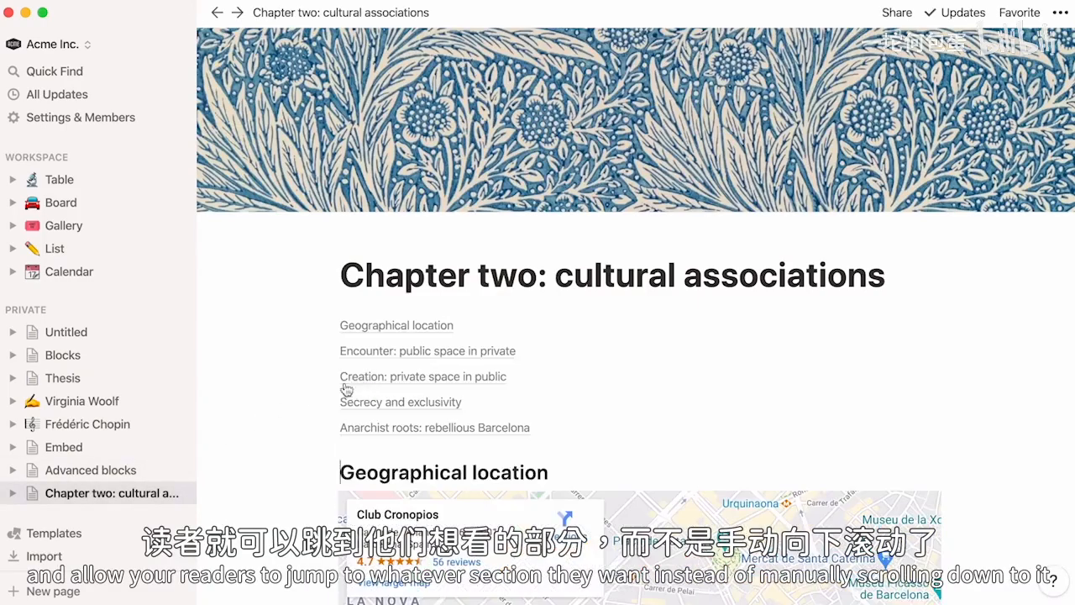
- Follow the table of contents links to the Creation: private space in public and Anarchist roots: rebellious Barcelona sections
{"action": "left_click", "coordinate": [346, 375]}
{"action": "scroll", "coordinate": [346, 374], "scroll_direction": "up", "scroll_amount": 15}
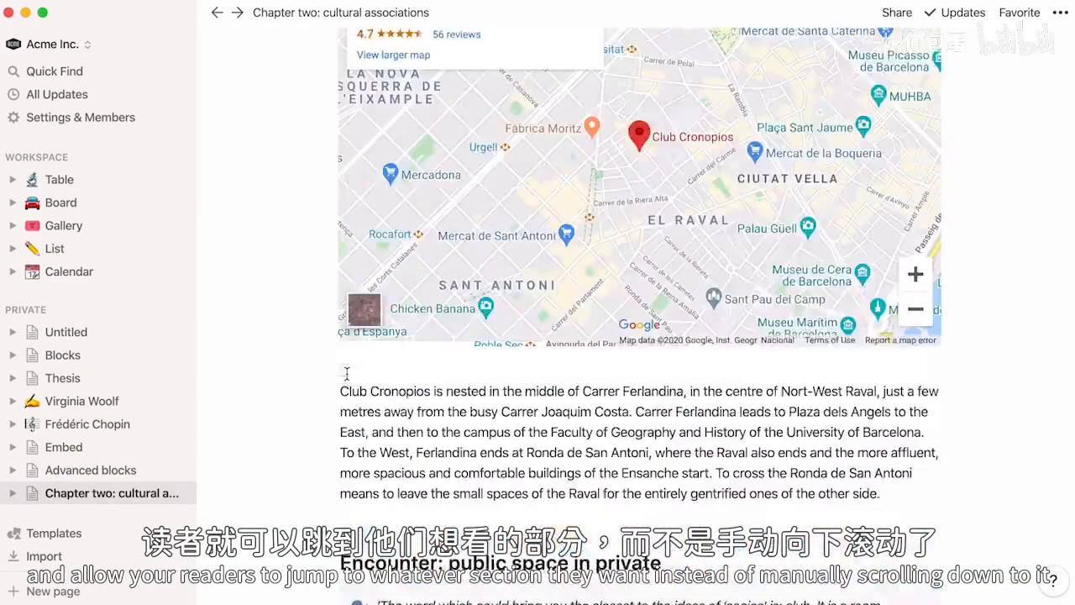
{"action": "left_click", "coordinate": [361, 429]}
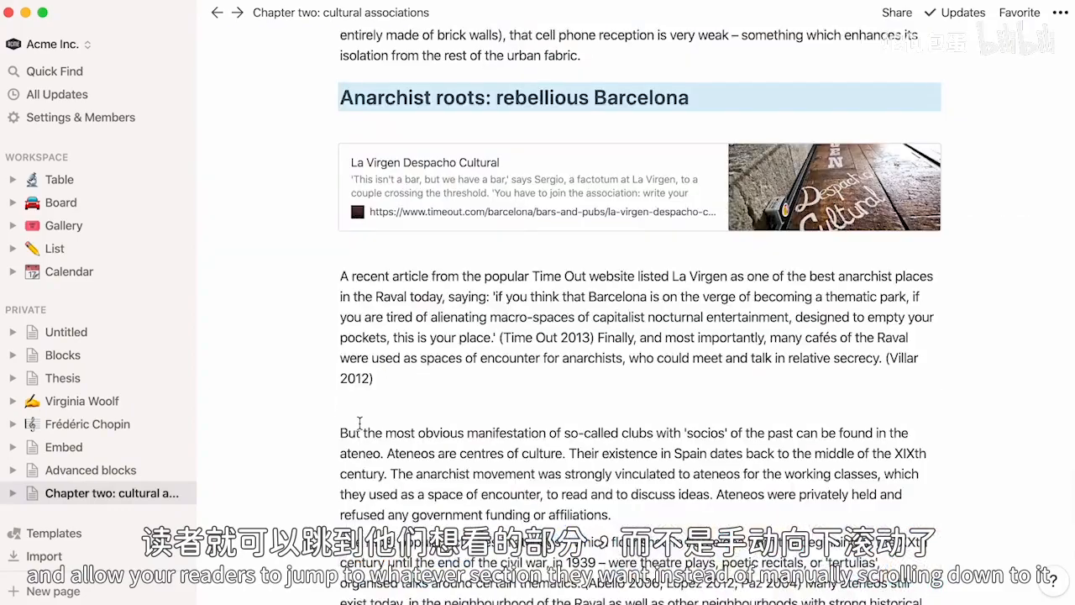
{"action": "scroll", "coordinate": [362, 424], "scroll_direction": "down", "scroll_amount": 10}
{"action": "scroll", "coordinate": [359, 422], "scroll_direction": "up", "scroll_amount": 20}
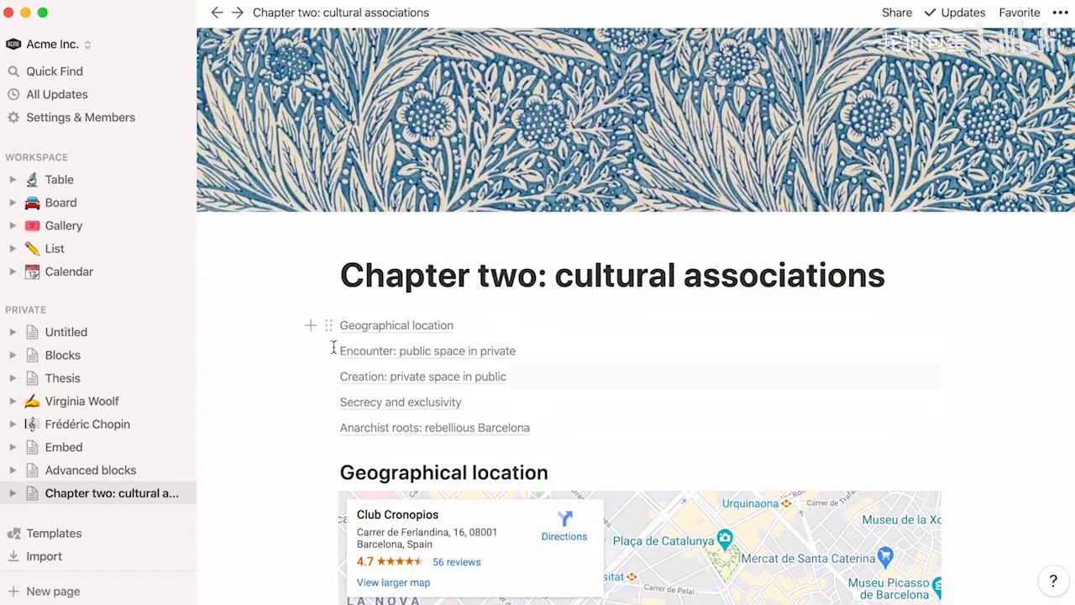
- Delete the table of contents and insert it again under the page title with the /toc command
{"action": "left_click", "coordinate": [329, 326]}
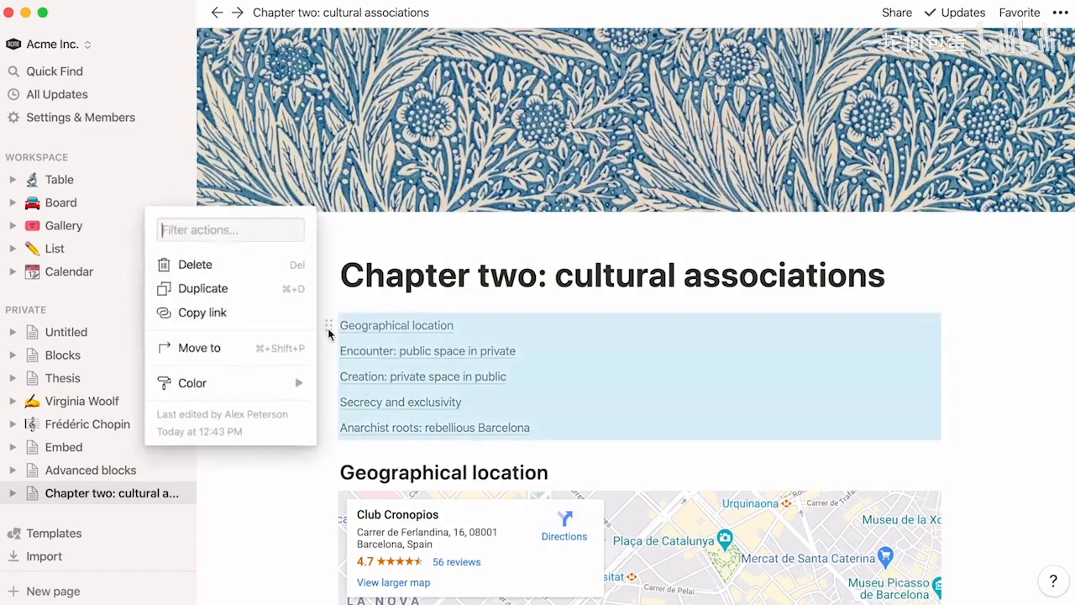
{"action": "left_click", "coordinate": [280, 263]}
{"action": "key", "text": "Return"}
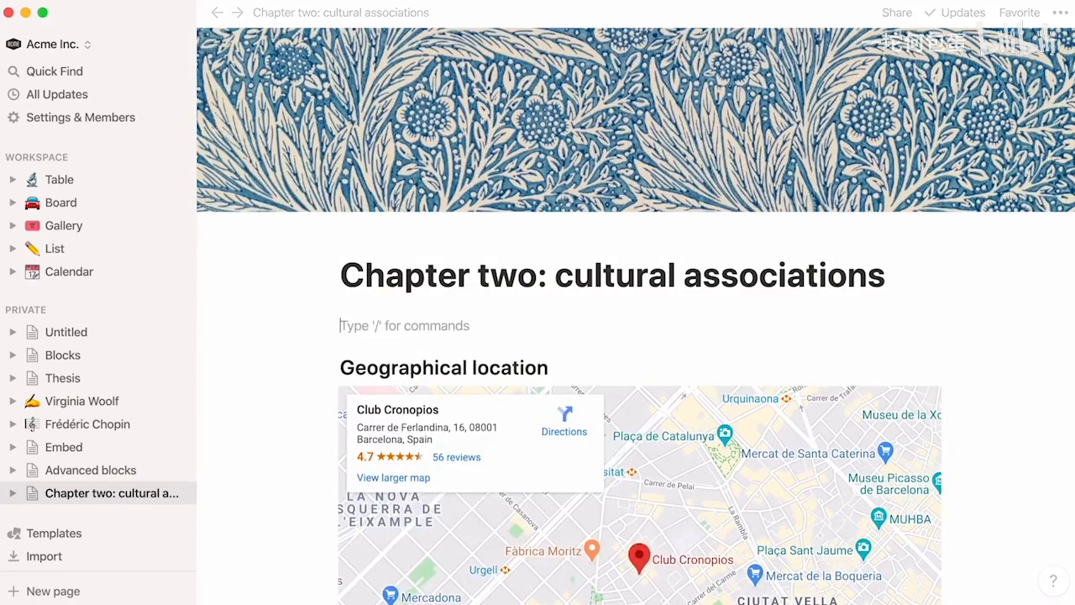
{"action": "type", "text": "/toc"}
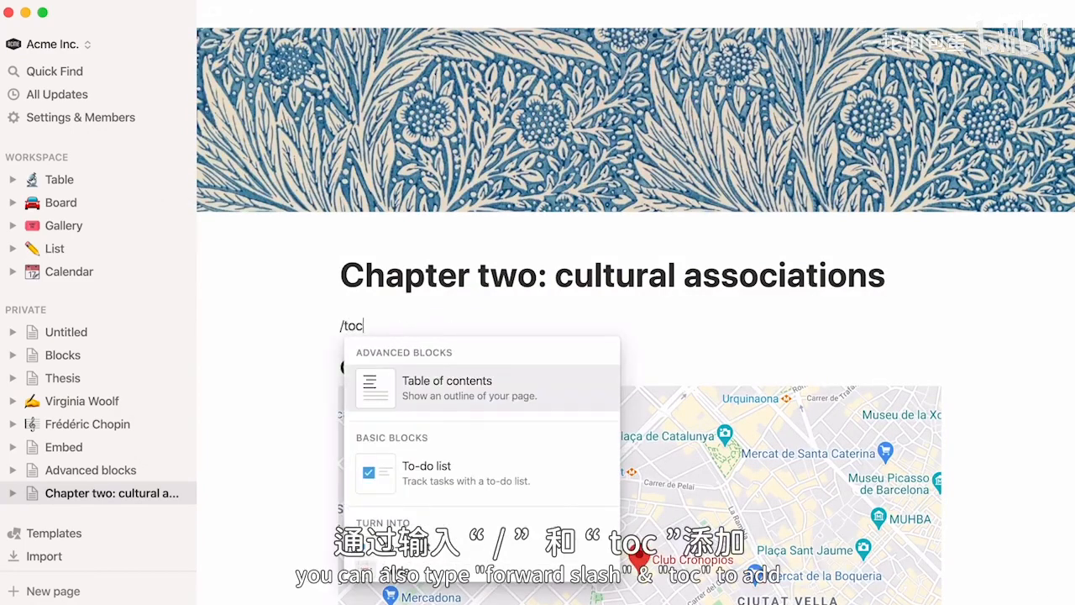
{"action": "key", "text": "Return"}
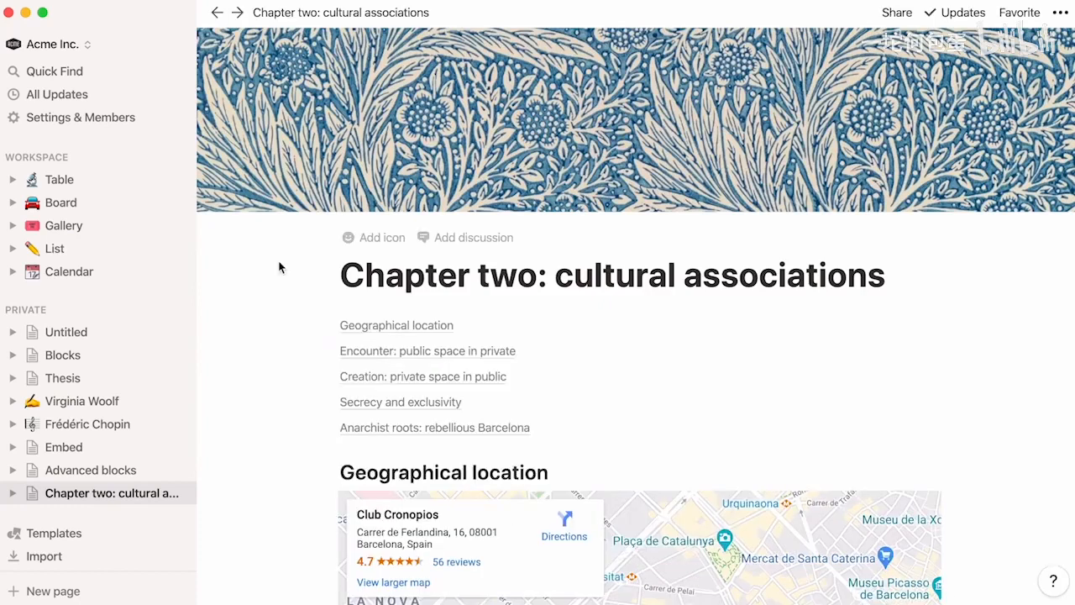
- Move the Chapter One page block on the Thesis page down between the Virginia Woolf link and the callout
{"action": "left_click", "coordinate": [113, 378]}
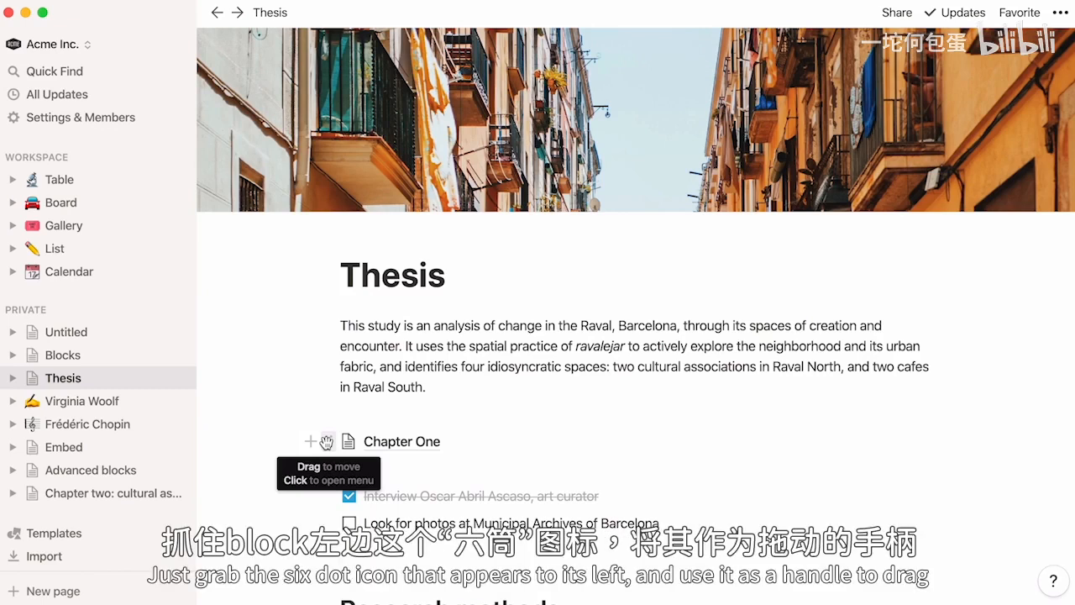
{"action": "left_click_drag", "start_coordinate": [326, 442], "coordinate": [304, 399]}
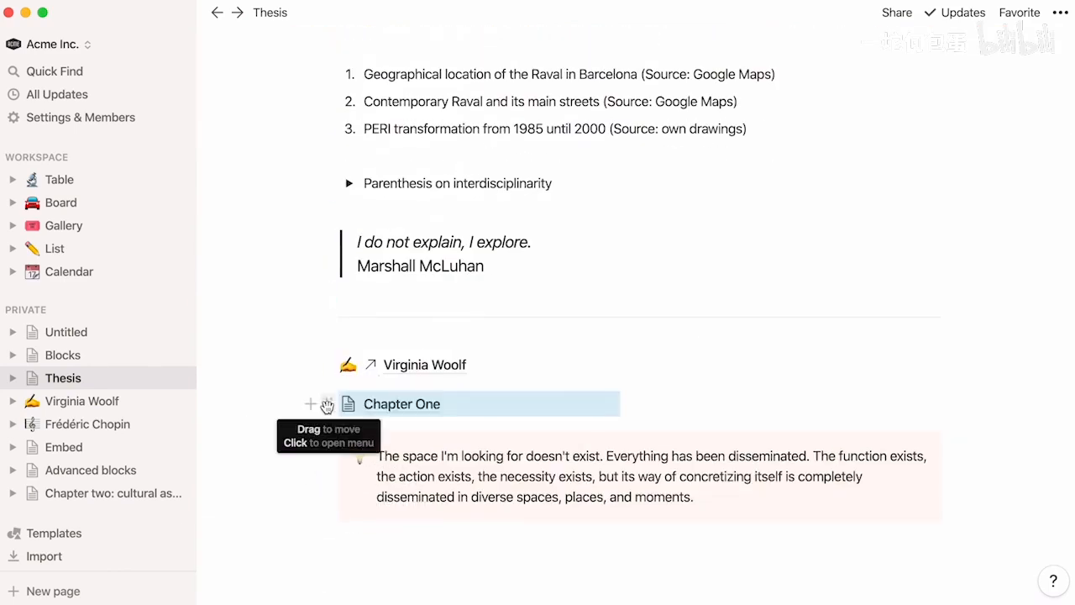
- Duplicate the Chapter One page block on the Thesis page and delete the copy
{"action": "left_click", "coordinate": [328, 405]}
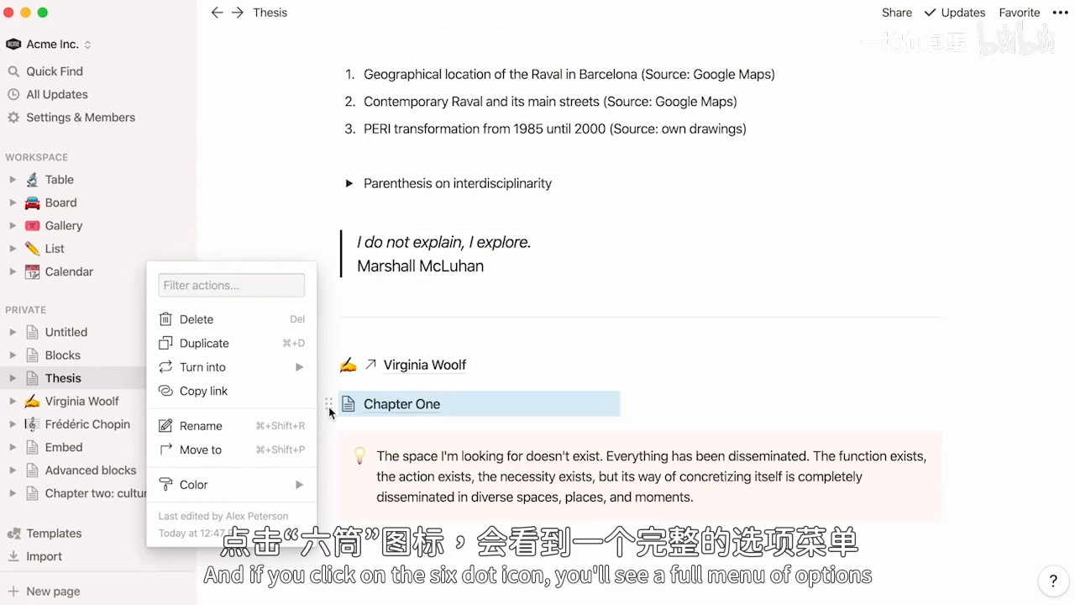
{"action": "left_click", "coordinate": [281, 345]}
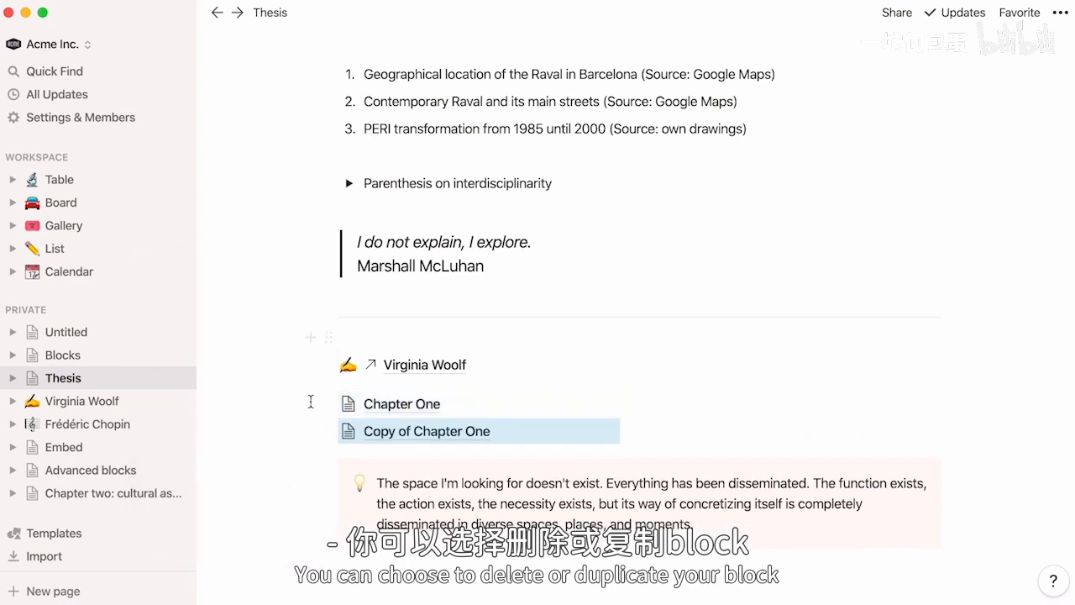
{"action": "left_click", "coordinate": [328, 431]}
{"action": "left_click", "coordinate": [281, 345]}
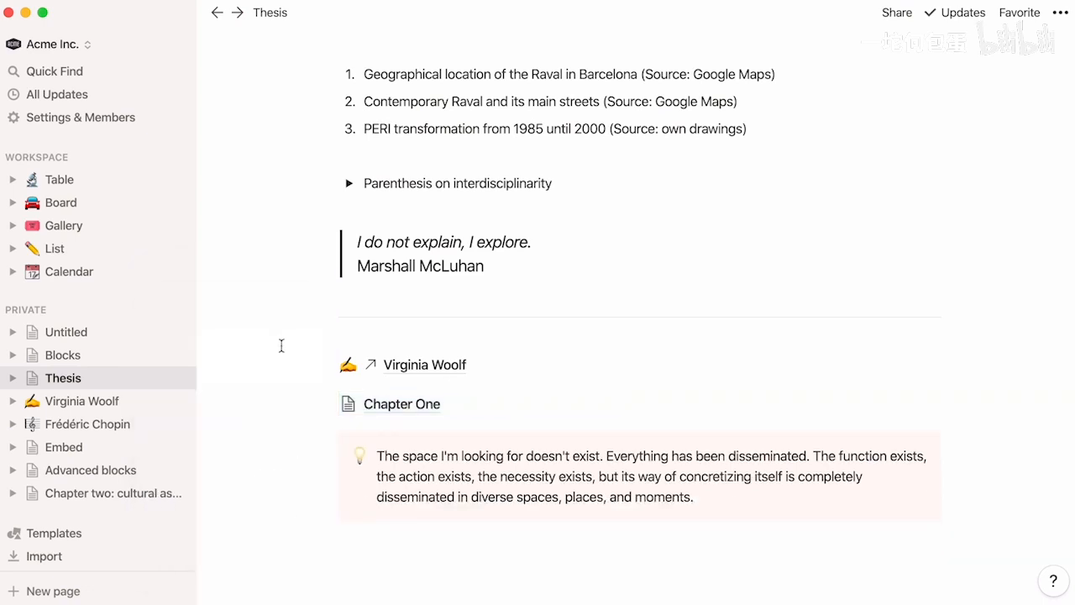
- Move the Chapter One page block from the Thesis page to the Advanced blocks page
{"action": "left_click", "coordinate": [330, 408]}
{"action": "mouse_move", "coordinate": [295, 370]}
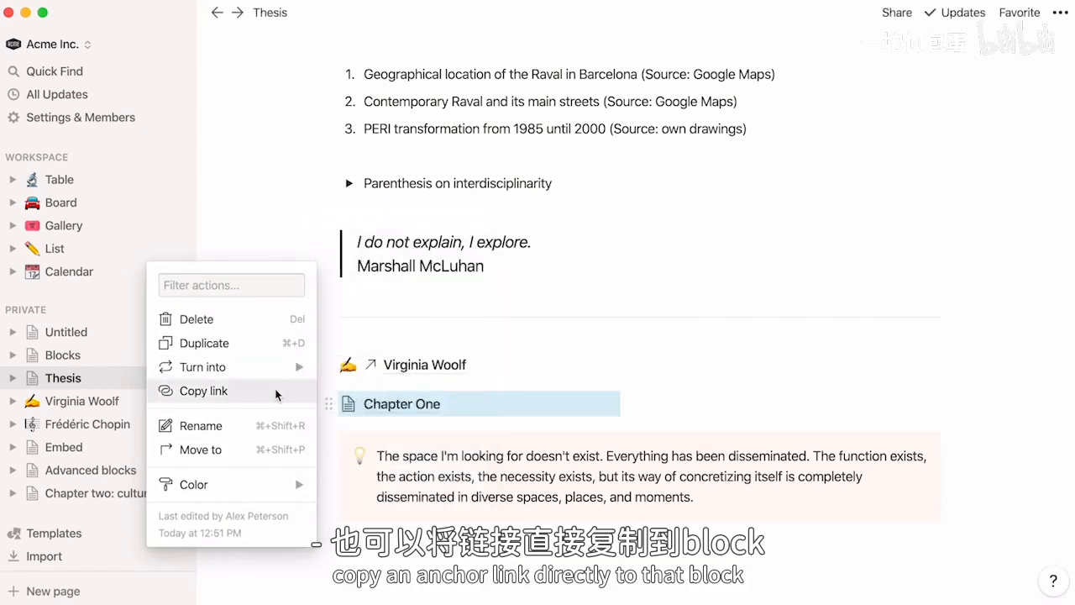
{"action": "left_click", "coordinate": [247, 450]}
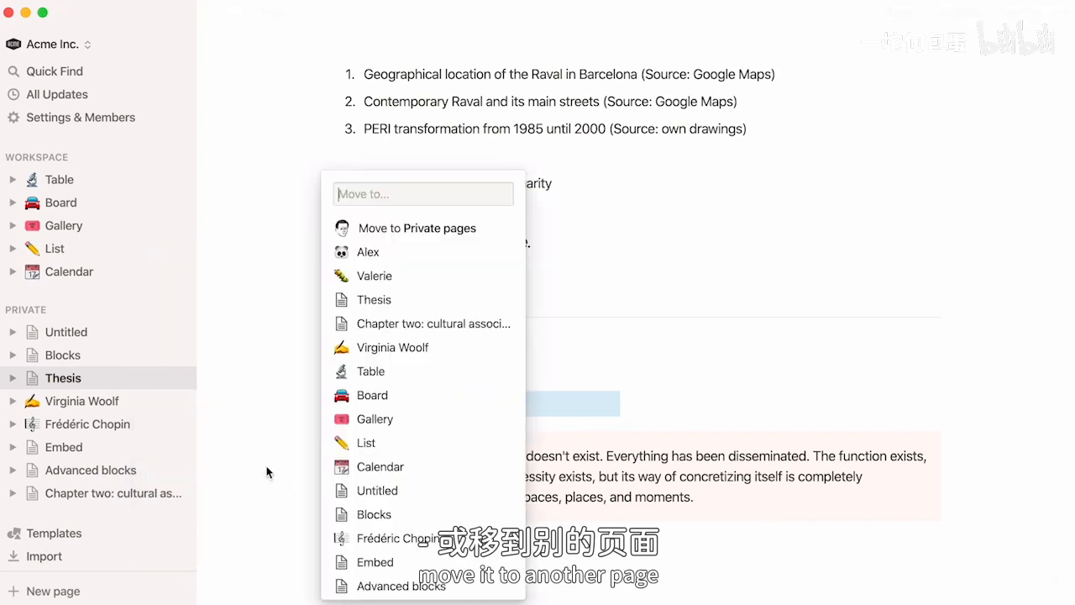
{"action": "left_click", "coordinate": [340, 585]}
- Change the Chapter One block's text color to Pink on the Advanced blocks page, and return to the Thesis page
{"action": "left_click", "coordinate": [141, 469]}
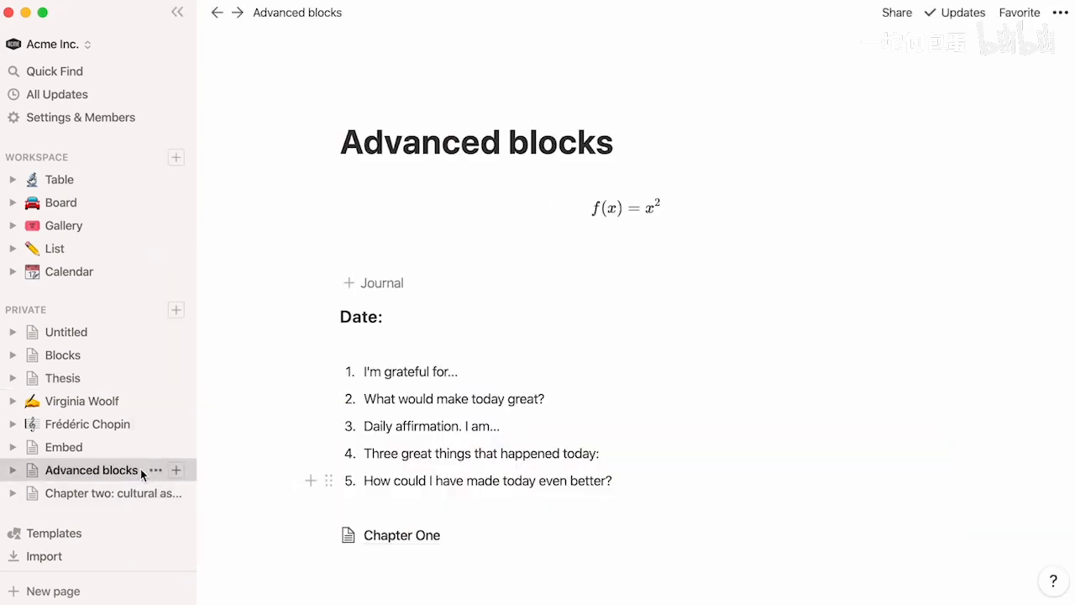
{"action": "left_click", "coordinate": [328, 535]}
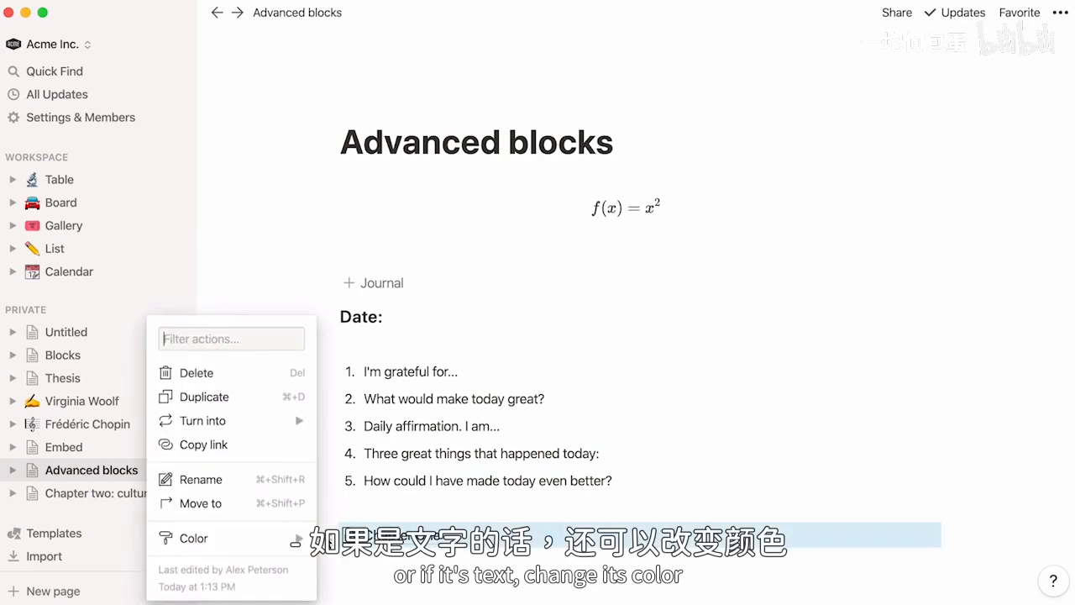
{"action": "mouse_move", "coordinate": [290, 537]}
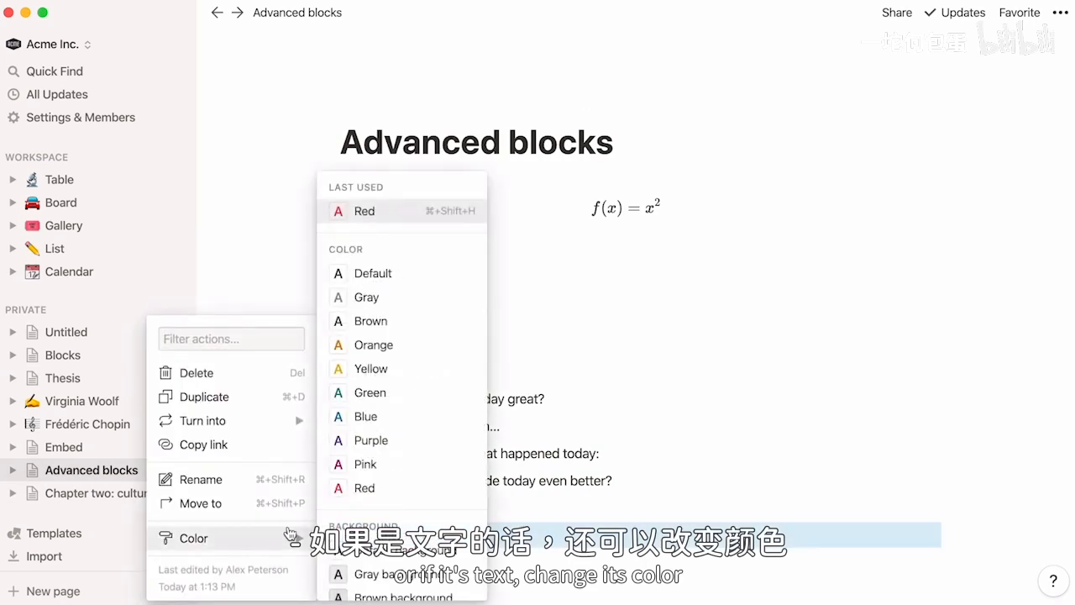
{"action": "left_click", "coordinate": [363, 464]}
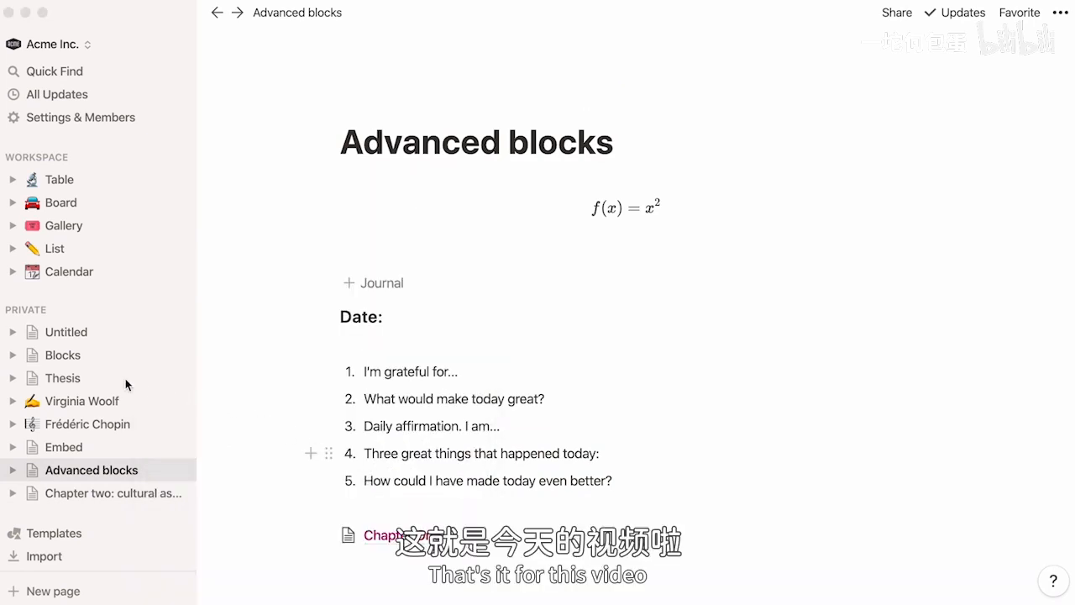
{"action": "left_click", "coordinate": [100, 382]}
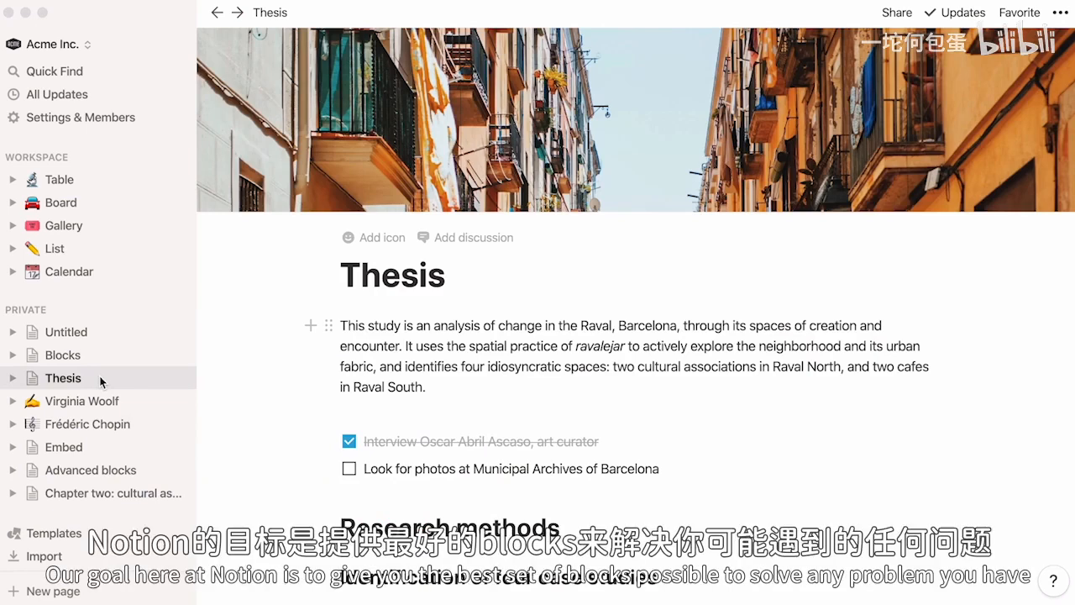